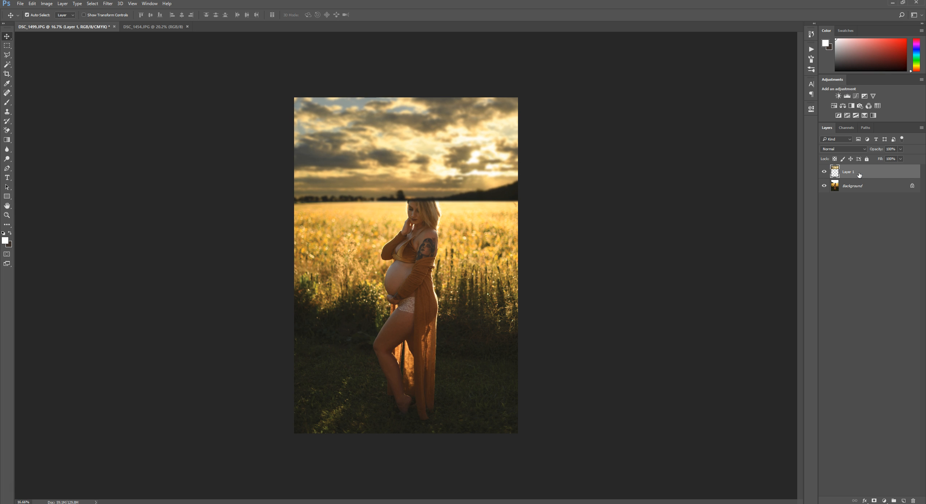
# Add a layer mask to Layer 1 and paint black along the horizon with a 400 px brush to uncover the woman's head.
pyautogui.click(874, 500)
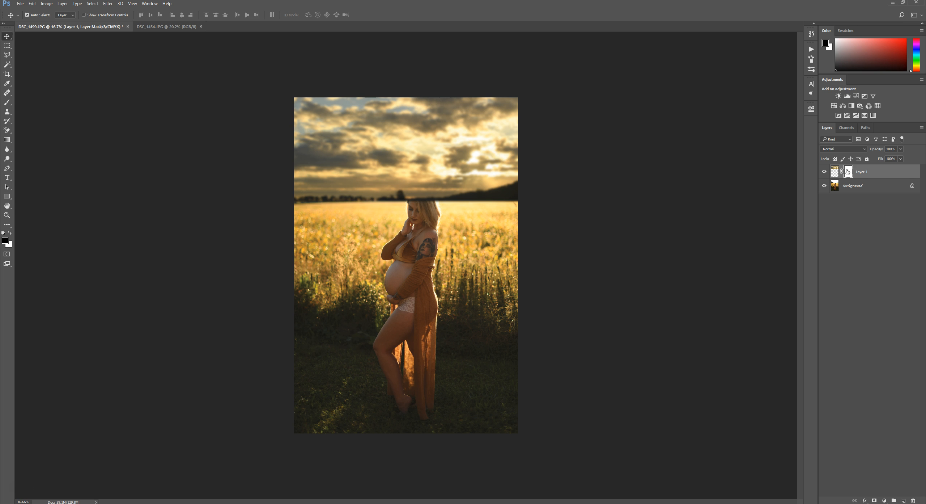
pyautogui.click(7, 102)
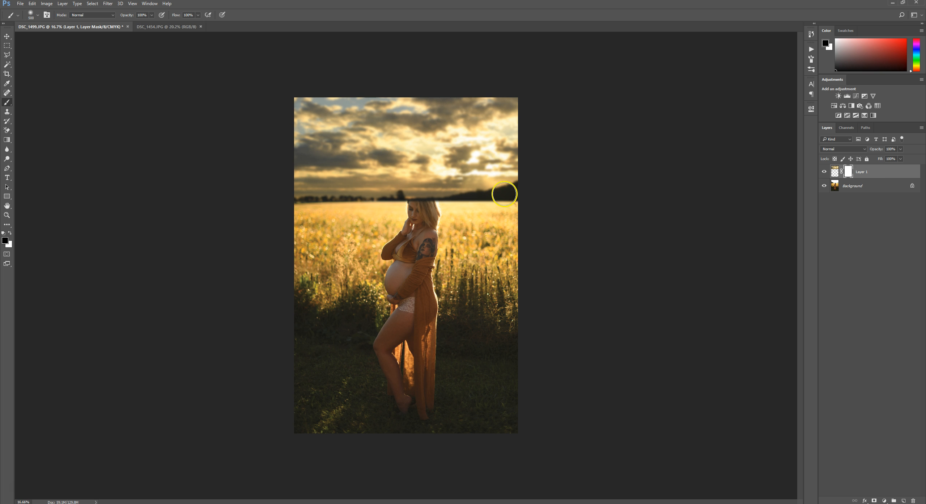
pyautogui.press('[')
pyautogui.press('[')
pyautogui.press('[')
pyautogui.press(']')
pyautogui.press(']')
pyautogui.moveTo(470, 199)
pyautogui.mouseDown()
pyautogui.moveTo(511, 187)
pyautogui.moveTo(519, 200)
pyautogui.moveTo(471, 193)
pyautogui.moveTo(445, 192)
pyautogui.moveTo(434, 204)
pyautogui.moveTo(389, 192)
pyautogui.moveTo(373, 201)
pyautogui.moveTo(286, 200)
pyautogui.moveTo(536, 198)
pyautogui.mouseUp()
pyautogui.press('v')
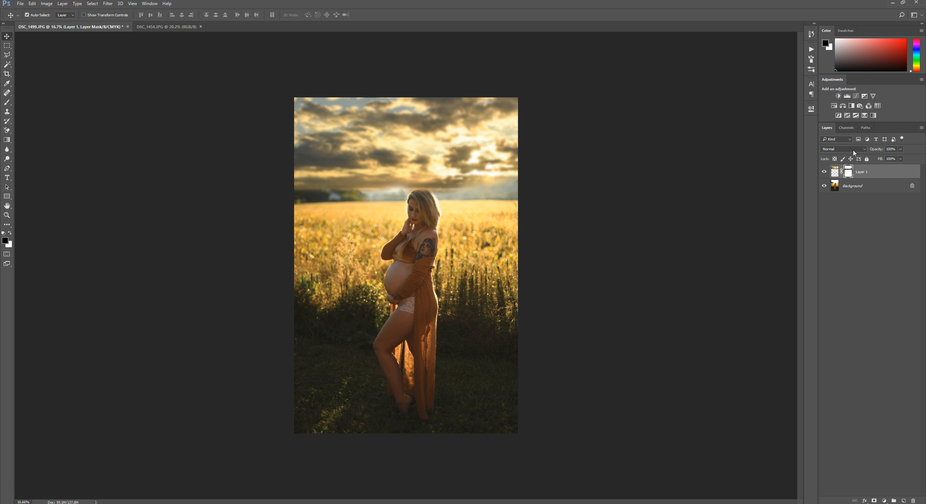
# Set the blend mode of Layer 1, the sky layer, to Darken.
pyautogui.click(874, 176)
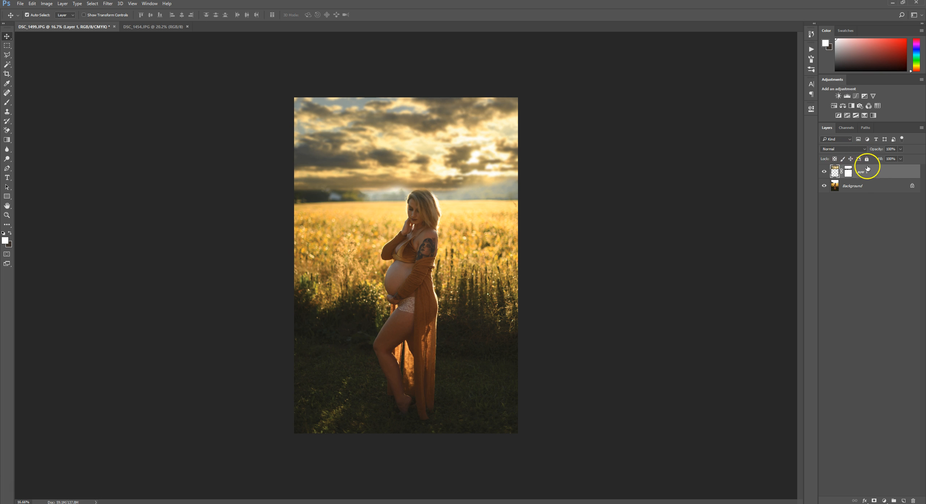
pyautogui.click(854, 151)
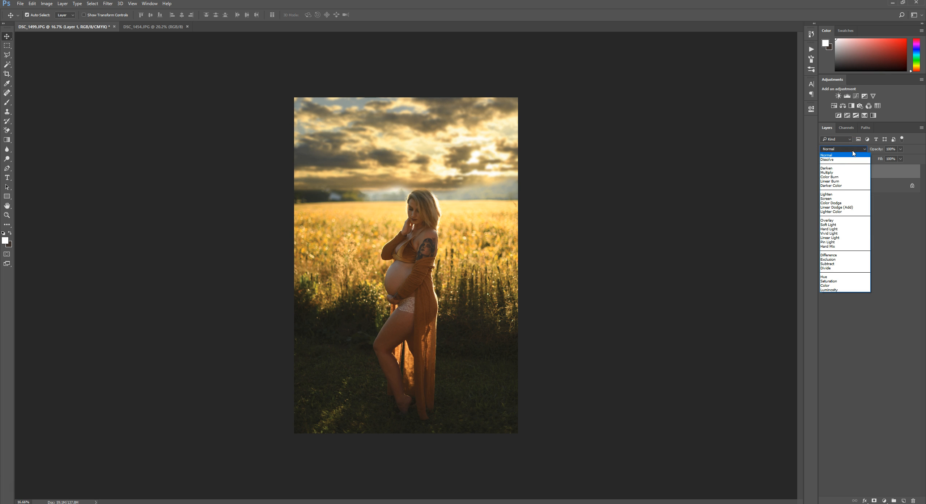
pyautogui.click(842, 171)
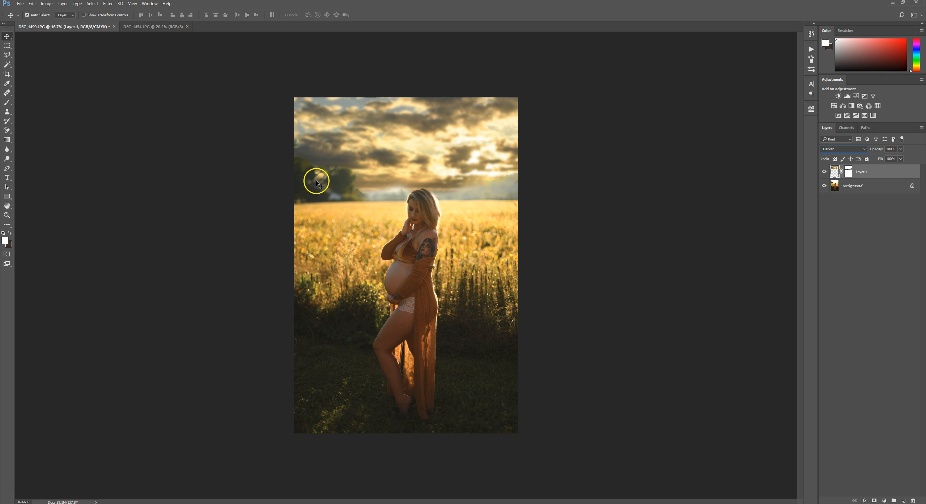
# Paint black on the sky layer's mask with a 2700 px brush at 30% opacity to fade the sky into the horizon.
pyautogui.click(848, 172)
pyautogui.press('x')
pyautogui.click(7, 102)
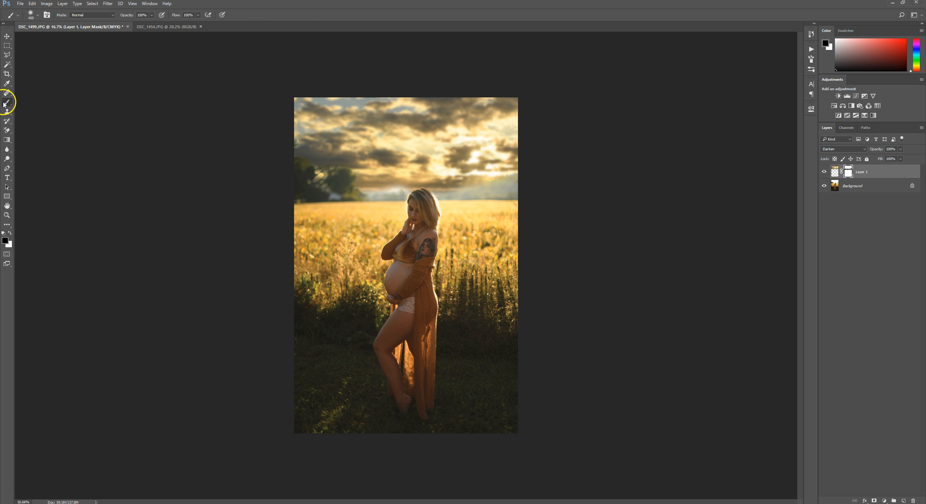
pyautogui.press(']')
pyautogui.press(']')
pyautogui.press(']')
pyautogui.press(']')
pyautogui.press(']')
pyautogui.press(']')
pyautogui.press(']')
pyautogui.press(']')
pyautogui.press(']')
pyautogui.press(']')
pyautogui.press(']')
pyautogui.press(']')
pyautogui.press(']')
pyautogui.press(']')
pyautogui.click(824, 171)
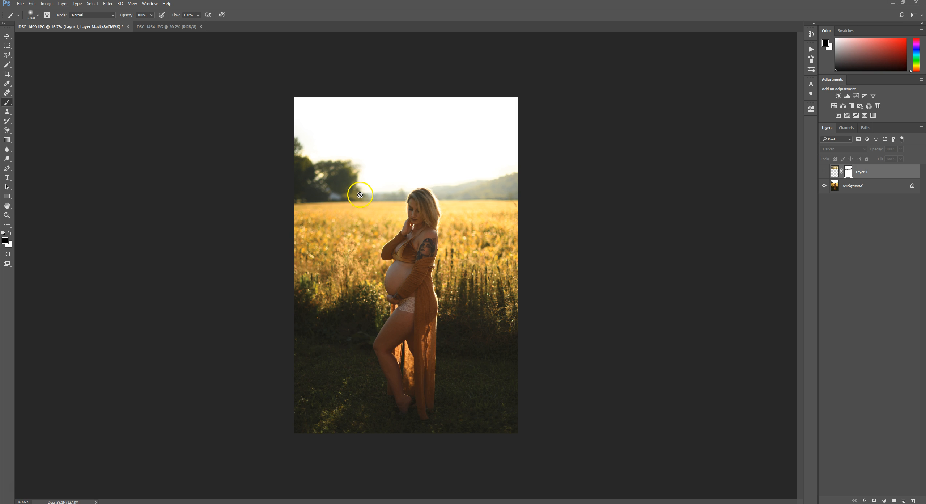
pyautogui.click(825, 171)
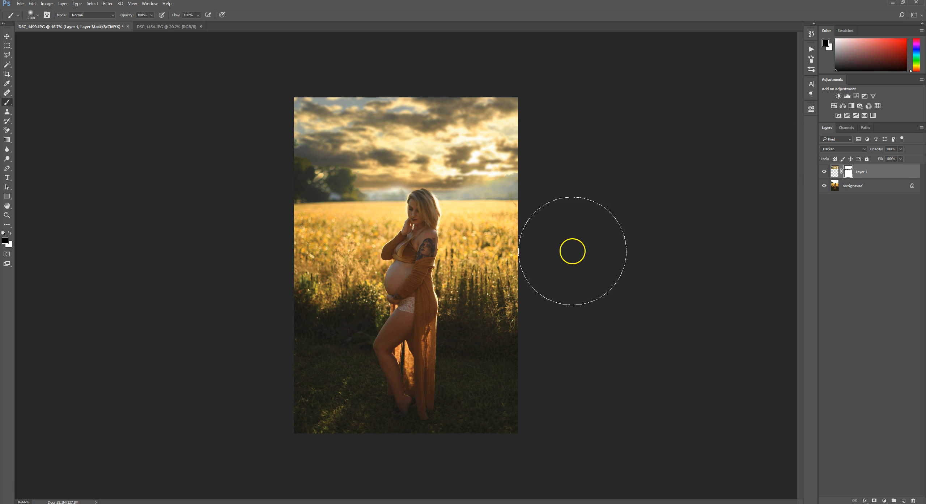
pyautogui.press(']')
pyautogui.press(']')
pyautogui.press(']')
pyautogui.press(']')
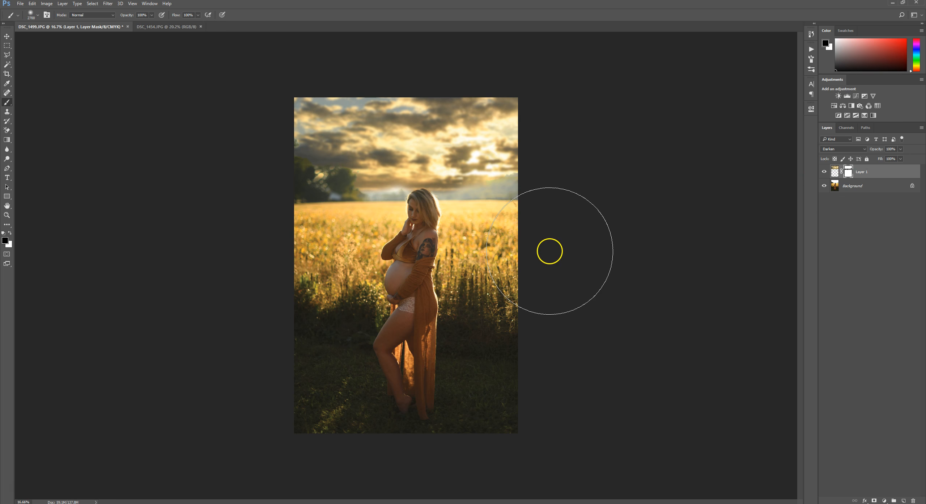
pyautogui.moveTo(129, 15); pyautogui.dragTo(102, 18)
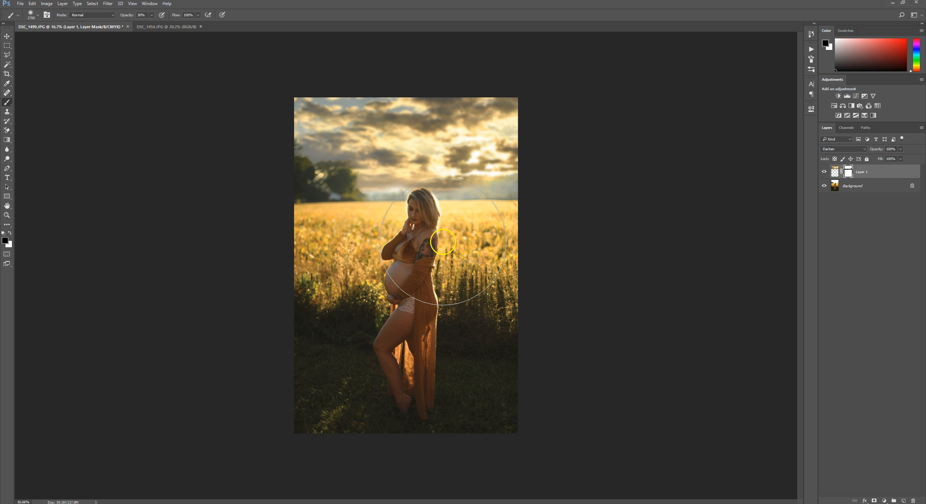
pyautogui.moveTo(470, 254); pyautogui.dragTo(577, 260)
# Reduce the brush to 500 px and paint black on the mask over the woman's head.
pyautogui.press('[')
pyautogui.press('[')
pyautogui.press('[')
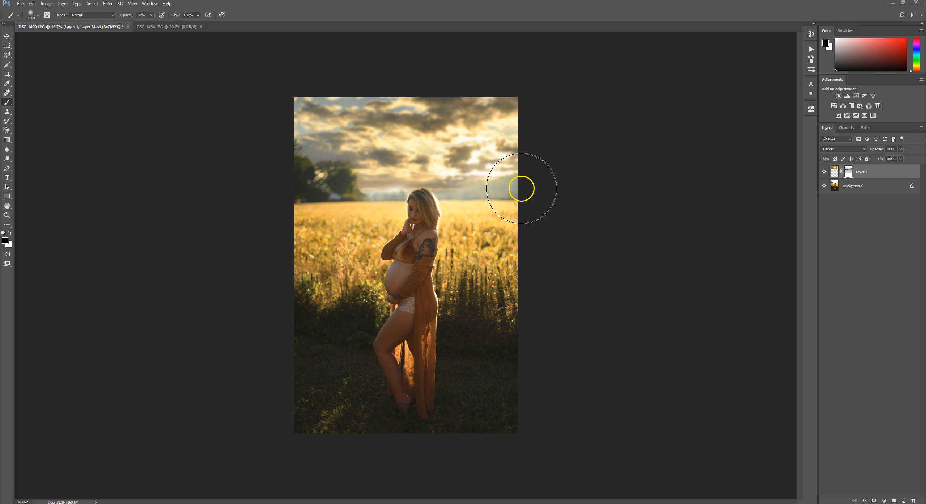
pyautogui.press('[')
pyautogui.press('[')
pyautogui.press('[')
pyautogui.press('[')
pyautogui.press('[')
pyautogui.press('[')
pyautogui.press('[')
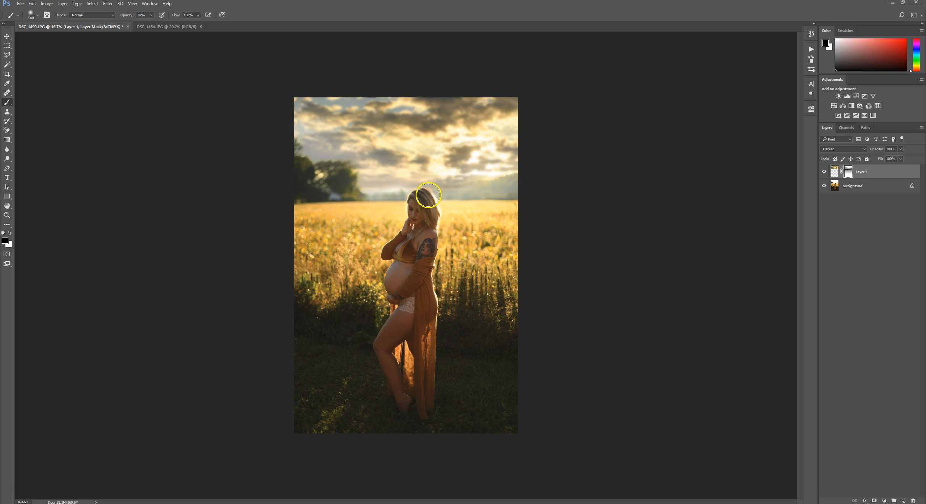
pyautogui.moveTo(430, 197); pyautogui.dragTo(425, 209)
# Paint white on the mask with a small brush at 10% opacity around the woman's head and over the distant hills.
pyautogui.click(10, 233)
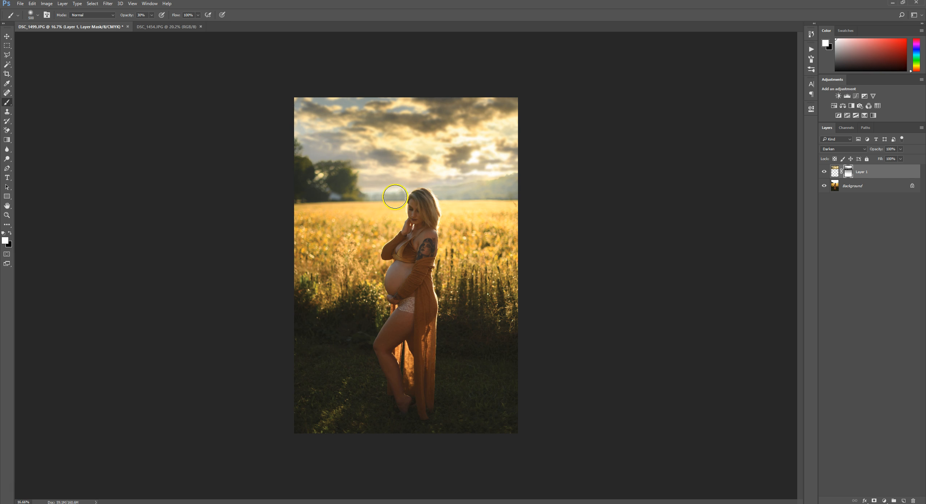
pyautogui.scroll(2, 397, 197)
pyautogui.press('[')
pyautogui.press('[')
pyautogui.press('[')
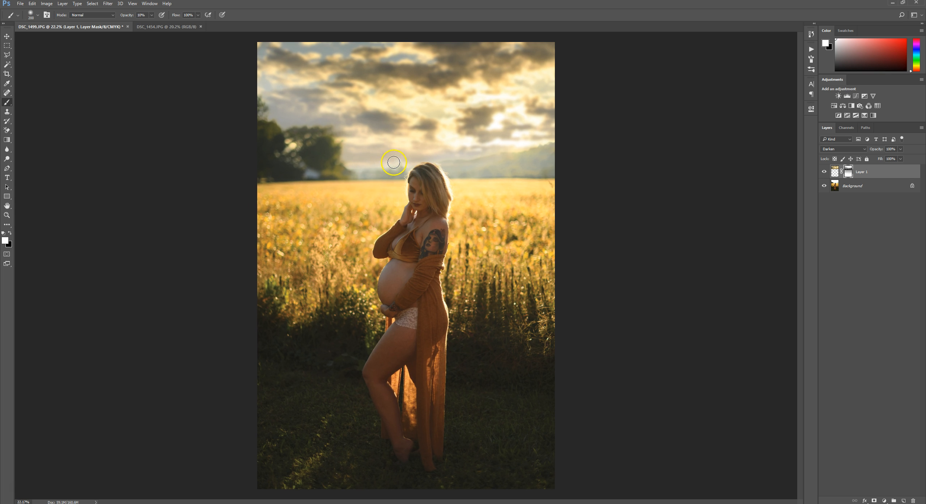
pyautogui.moveTo(402, 164)
pyautogui.mouseDown()
pyautogui.moveTo(351, 167)
pyautogui.moveTo(366, 167)
pyautogui.moveTo(375, 182)
pyautogui.moveTo(490, 162)
pyautogui.moveTo(349, 167)
pyautogui.moveTo(420, 162)
pyautogui.mouseUp()
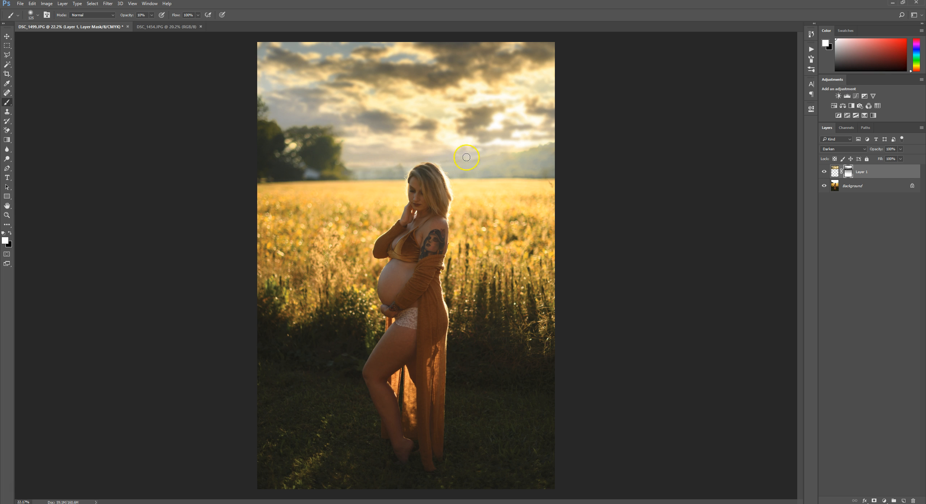
pyautogui.moveTo(531, 146); pyautogui.dragTo(559, 141)
# Paint black on the mask near the horizon with an 1100 px brush, undoing the stroke over the trees.
pyautogui.press(']')
pyautogui.press(']')
pyautogui.press(']')
pyautogui.press(']')
pyautogui.press(']')
pyautogui.press(']')
pyautogui.press(']')
pyautogui.press(']')
pyautogui.press(']')
pyautogui.press(']')
pyautogui.press(']')
pyautogui.press(']')
pyautogui.press(']')
pyautogui.press(']')
pyautogui.press(']')
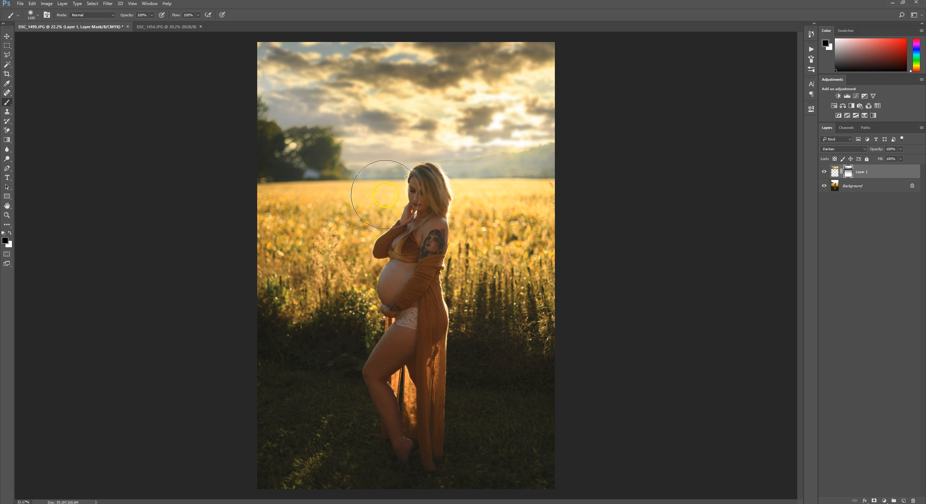
pyautogui.moveTo(277, 153)
pyautogui.mouseDown()
pyautogui.moveTo(246, 108)
pyautogui.moveTo(276, 144)
pyautogui.moveTo(314, 164)
pyautogui.mouseUp()
pyautogui.hotkey('ctrl', 'z')
pyautogui.scroll(-1, 376, 182)
pyautogui.moveTo(496, 187)
pyautogui.mouseDown()
pyautogui.moveTo(443, 183)
pyautogui.moveTo(539, 179)
pyautogui.moveTo(450, 210)
pyautogui.moveTo(368, 221)
pyautogui.moveTo(399, 254)
pyautogui.moveTo(423, 206)
pyautogui.mouseUp()
# Paint black on the mask over the woman's face and hair with a smaller brush at 100% opacity.
pyautogui.scroll(3, 425, 203)
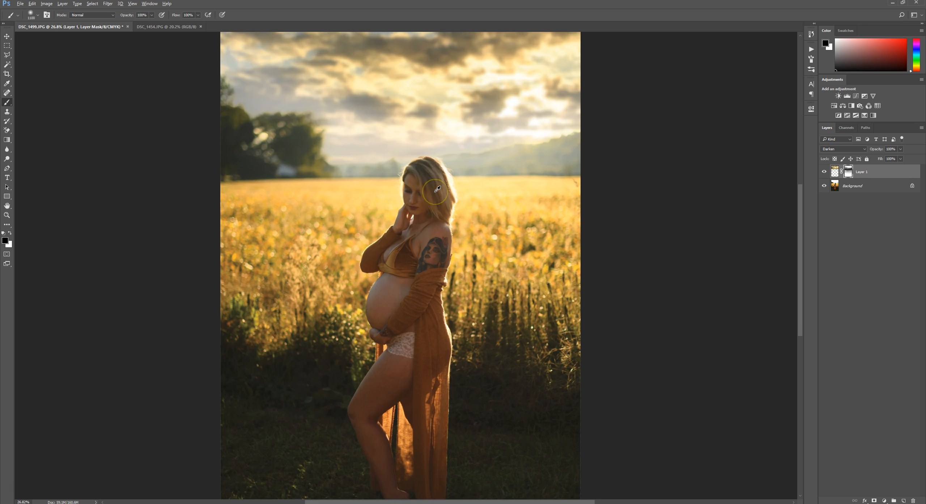
pyautogui.press('[')
pyautogui.press('[')
pyautogui.press('[')
pyautogui.press('[')
pyautogui.press('[')
pyautogui.press('[')
pyautogui.press('[')
pyautogui.press('[')
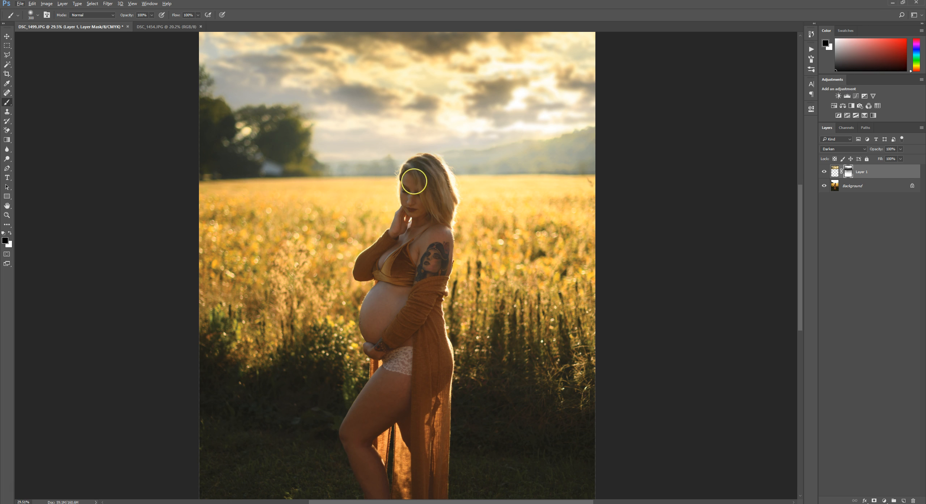
pyautogui.moveTo(415, 177)
pyautogui.mouseDown()
pyautogui.moveTo(419, 170)
pyautogui.moveTo(434, 188)
pyautogui.moveTo(411, 175)
pyautogui.mouseUp()
pyautogui.press('[')
pyautogui.press('[')
pyautogui.moveTo(424, 194)
pyautogui.mouseDown()
pyautogui.moveTo(413, 169)
pyautogui.moveTo(435, 164)
pyautogui.moveTo(446, 191)
pyautogui.moveTo(427, 168)
pyautogui.moveTo(411, 173)
pyautogui.moveTo(411, 209)
pyautogui.moveTo(412, 181)
pyautogui.moveTo(421, 178)
pyautogui.moveTo(441, 209)
pyautogui.mouseUp()
pyautogui.scroll(-5, 440, 209)
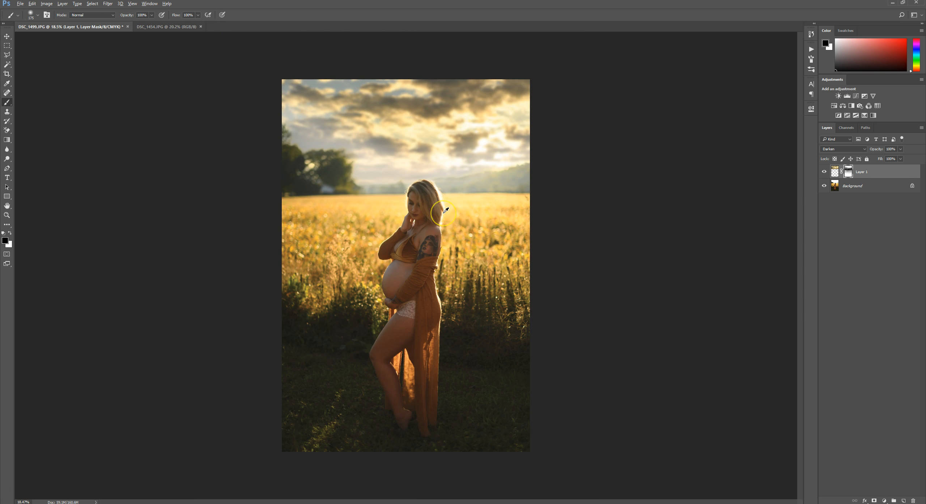
pyautogui.scroll(-1, 445, 211)
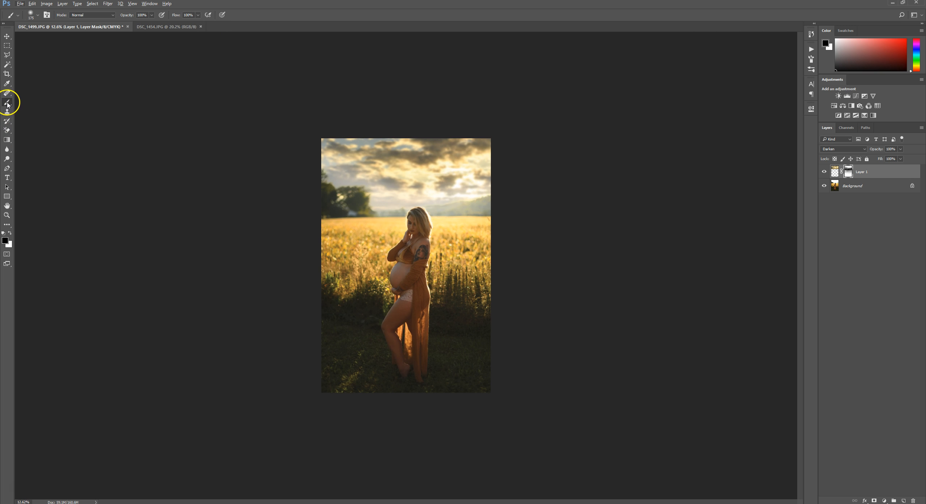
pyautogui.press(']')
pyautogui.press(']')
pyautogui.press(']')
pyautogui.press(']')
pyautogui.press(']')
pyautogui.press(']')
pyautogui.press(']')
pyautogui.press(']')
pyautogui.press(']')
pyautogui.press(']')
pyautogui.press(']')
pyautogui.press(']')
pyautogui.press(']')
pyautogui.press(']')
pyautogui.press(']')
pyautogui.press(']')
pyautogui.press(']')
pyautogui.press(']')
pyautogui.press(']')
pyautogui.press(']')
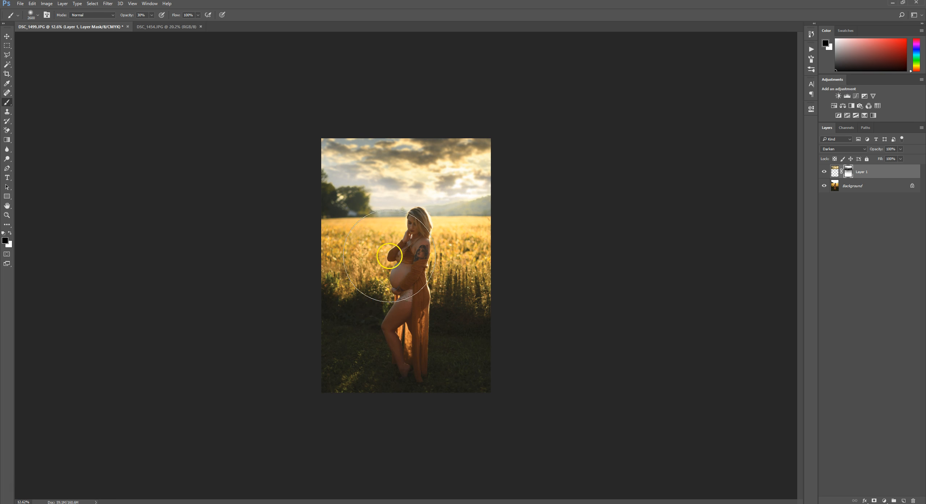
pyautogui.hotkey('ctrl', 'z')
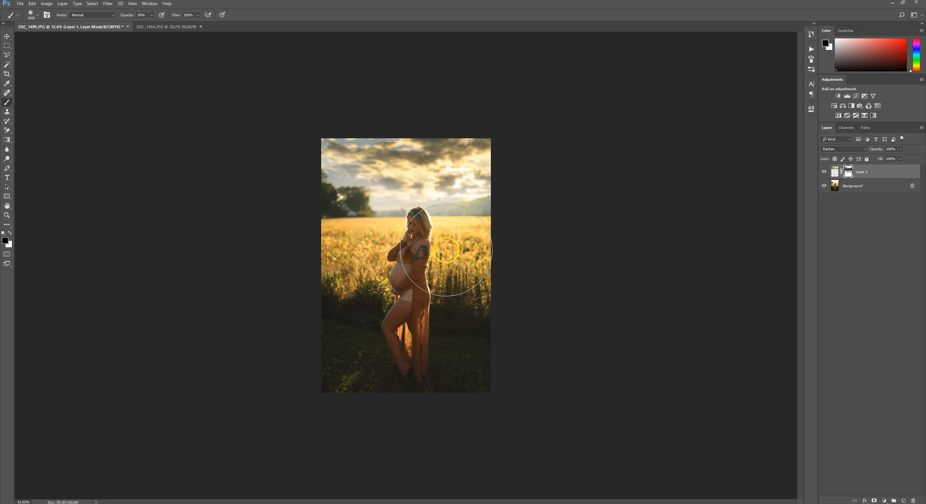
# Switch to the Move tool and lower the opacity of Layer 1 to 88%.
pyautogui.click(7, 36)
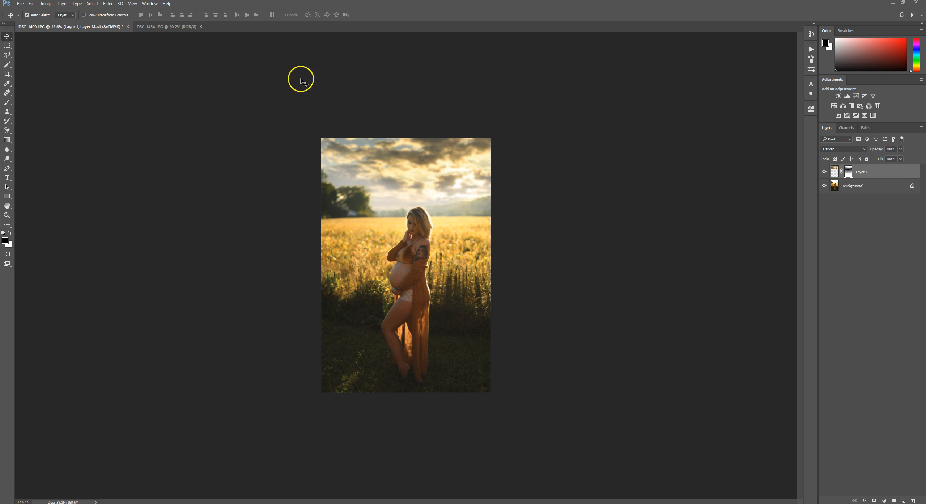
pyautogui.moveTo(874, 150); pyautogui.dragTo(871, 150)
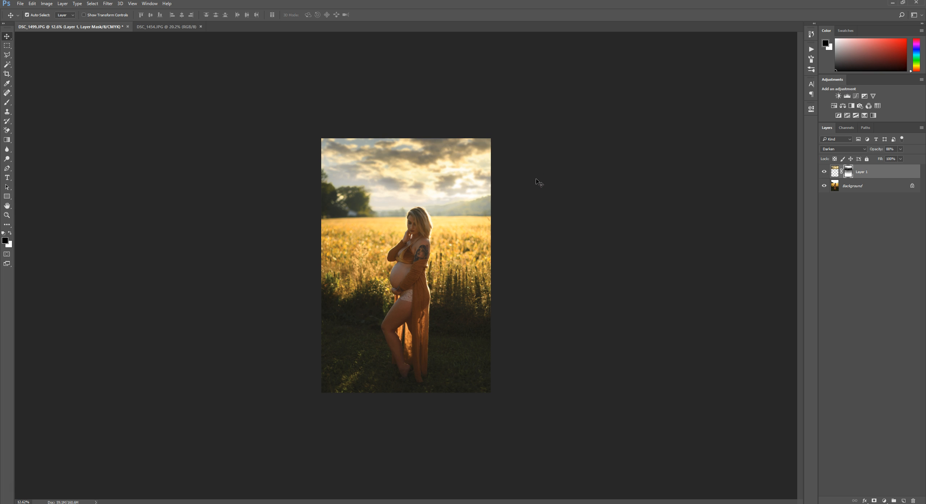
pyautogui.scroll(3, 476, 224)
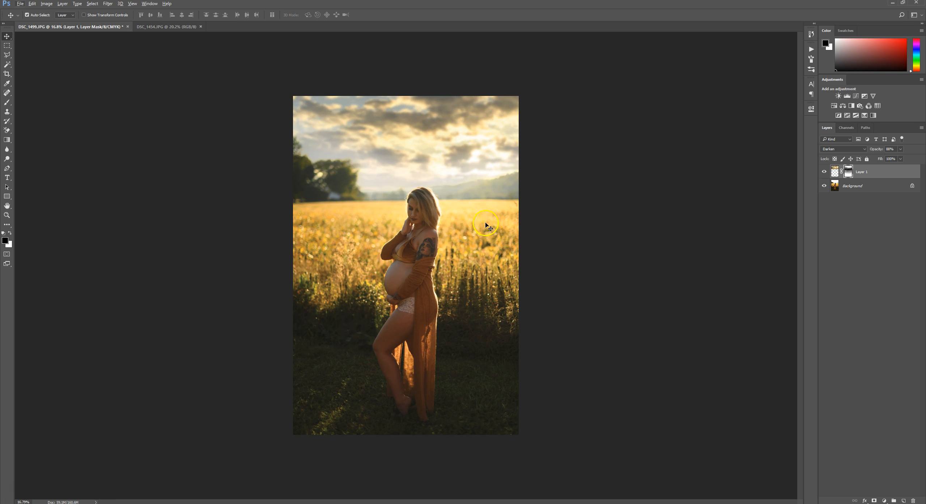
# Flatten the image into a single background layer.
pyautogui.click(867, 189)
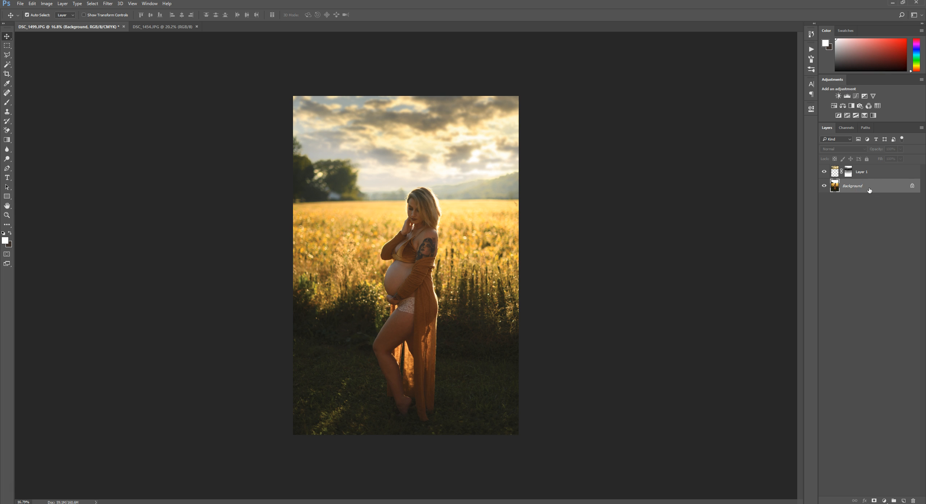
pyautogui.rightClick(869, 189)
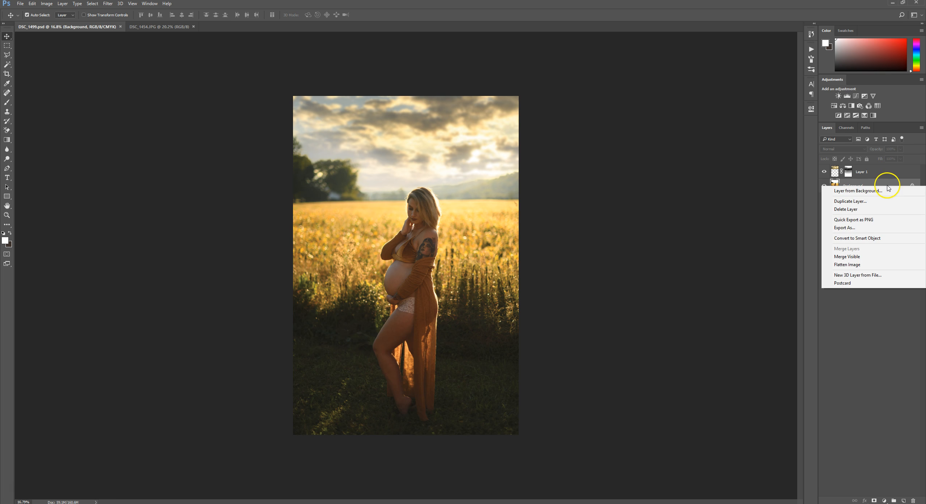
pyautogui.click(867, 266)
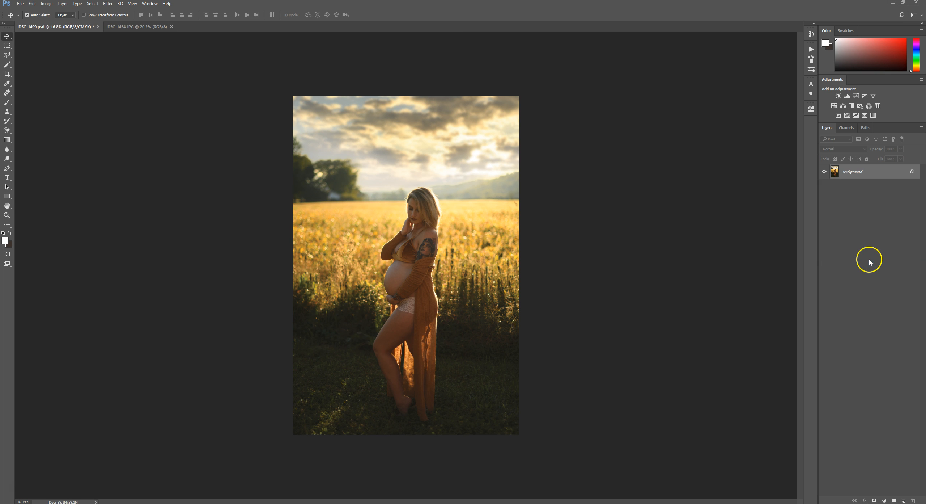
# Run the Overall Brighten action from the facial retouching set on the flattened image.
pyautogui.click(812, 49)
pyautogui.moveTo(803, 299)
pyautogui.mouseDown()
pyautogui.moveTo(803, 78)
pyautogui.moveTo(798, 231)
pyautogui.mouseUp()
pyautogui.click(749, 60)
pyautogui.scroll(3, 435, 267)
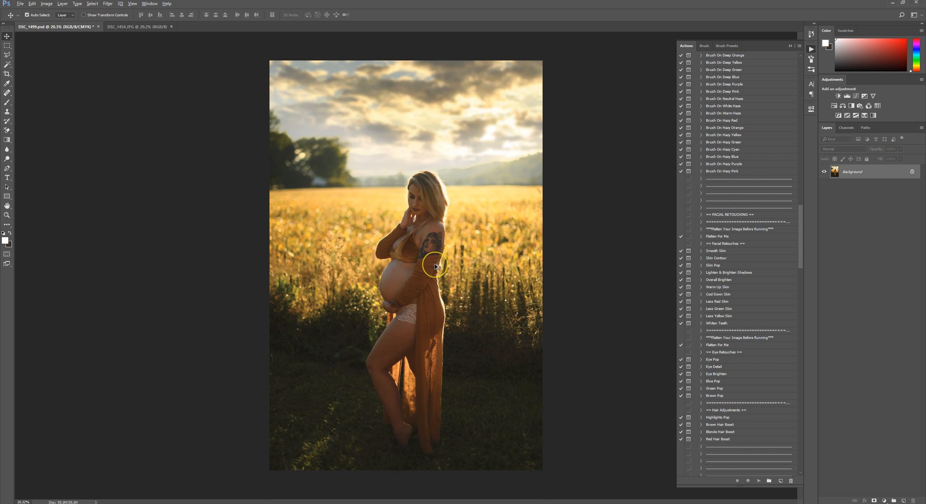
pyautogui.click(719, 279)
pyautogui.click(759, 480)
pyautogui.click(447, 195)
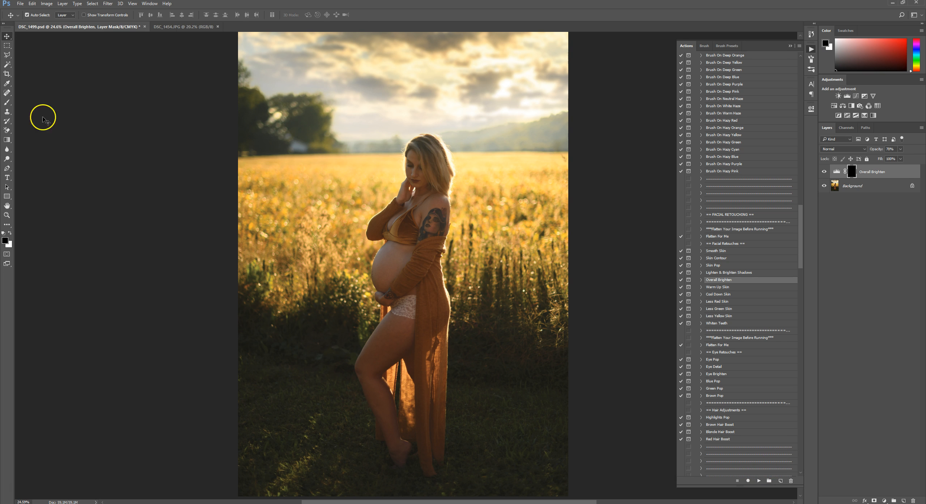
# Set up a white brush of 200 px at 50% opacity for painting on the Overall Brighten mask.
pyautogui.click(7, 102)
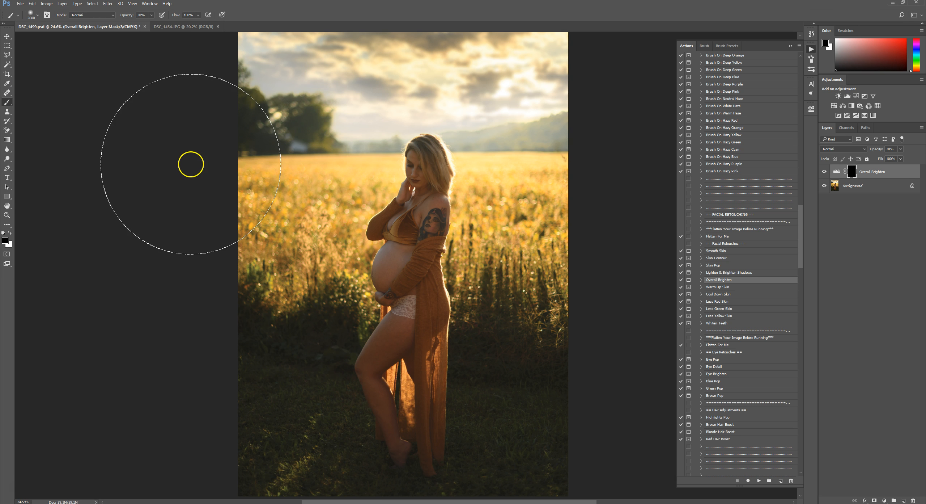
pyautogui.press('[')
pyautogui.press('[')
pyautogui.press('[')
pyautogui.press('[')
pyautogui.press('[')
pyautogui.press('[')
pyautogui.press('[')
pyautogui.press('[')
pyautogui.press('[')
pyautogui.press('[')
pyautogui.press('[')
pyautogui.press('[')
pyautogui.press('[')
pyautogui.press('[')
pyautogui.press('[')
pyautogui.press('[')
pyautogui.press('5')
pyautogui.press('x')
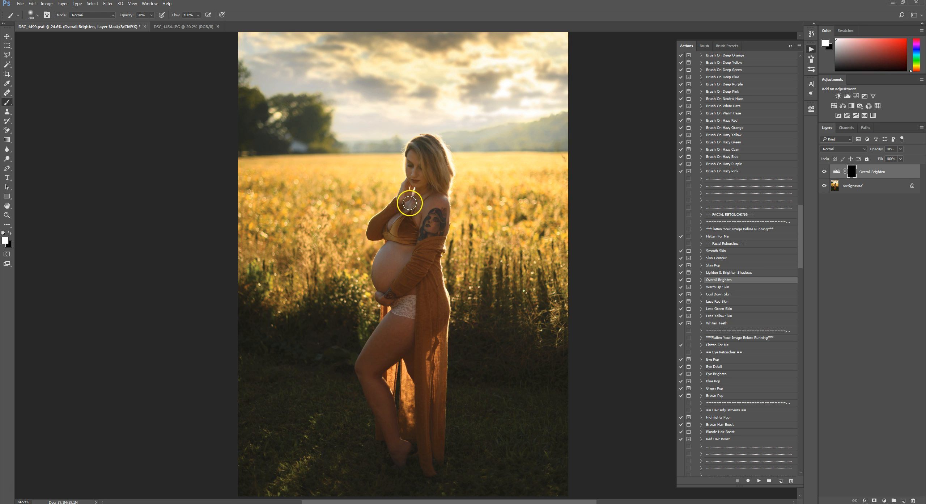
# Try brightening the woman's upper arm and belly by painting white on the Overall Brighten mask, and undo the strokes.
pyautogui.moveTo(437, 213)
pyautogui.mouseDown()
pyautogui.moveTo(424, 211)
pyautogui.moveTo(437, 217)
pyautogui.mouseUp()
pyautogui.press(']')
pyautogui.press(']')
pyautogui.moveTo(383, 260)
pyautogui.mouseDown()
pyautogui.moveTo(384, 275)
pyautogui.moveTo(406, 249)
pyautogui.mouseUp()
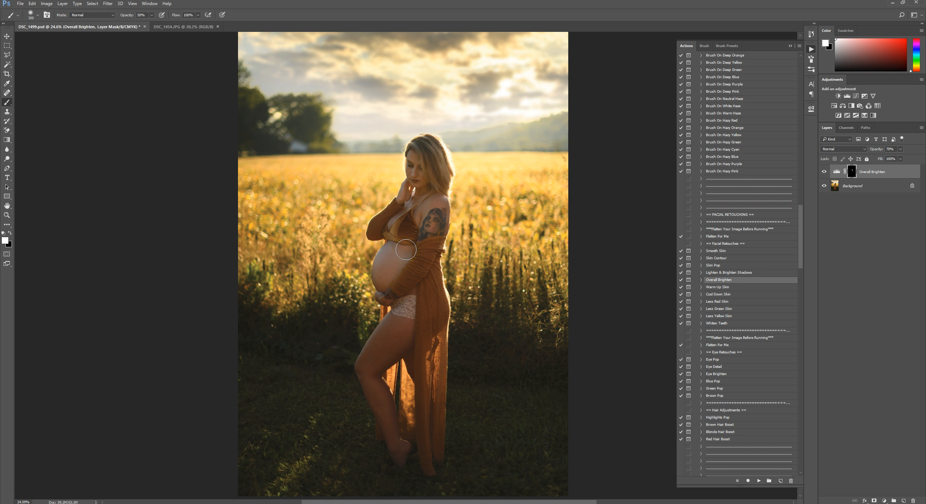
pyautogui.hotkey('ctrl', 'alt', 'z')
pyautogui.hotkey('ctrl', 'alt', 'z')
pyautogui.hotkey('ctrl', 'alt', 'z')
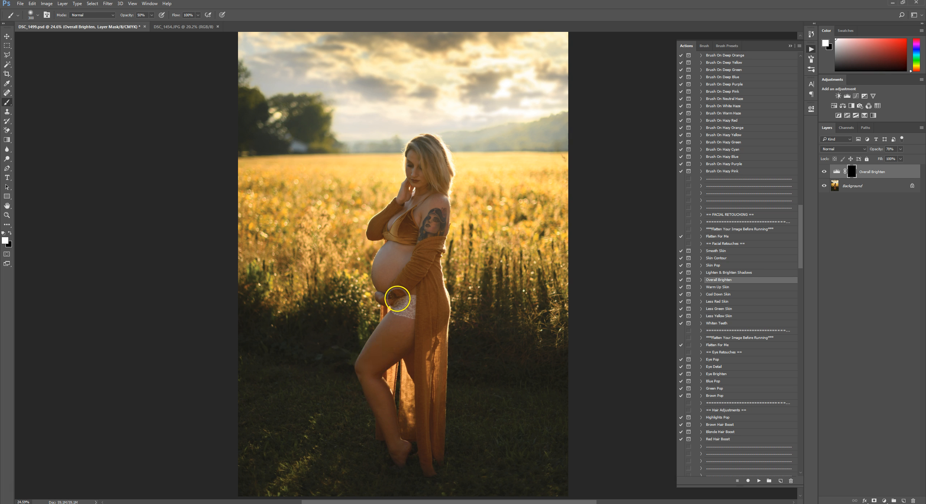
# Brighten the woman's body by painting white on the Overall Brighten mask with a 300 px brush at 50% opacity.
pyautogui.moveTo(402, 235)
pyautogui.mouseDown()
pyautogui.moveTo(428, 246)
pyautogui.moveTo(419, 155)
pyautogui.moveTo(437, 227)
pyautogui.mouseUp()
pyautogui.scroll(-3, 437, 227)
pyautogui.scroll(1, 438, 306)
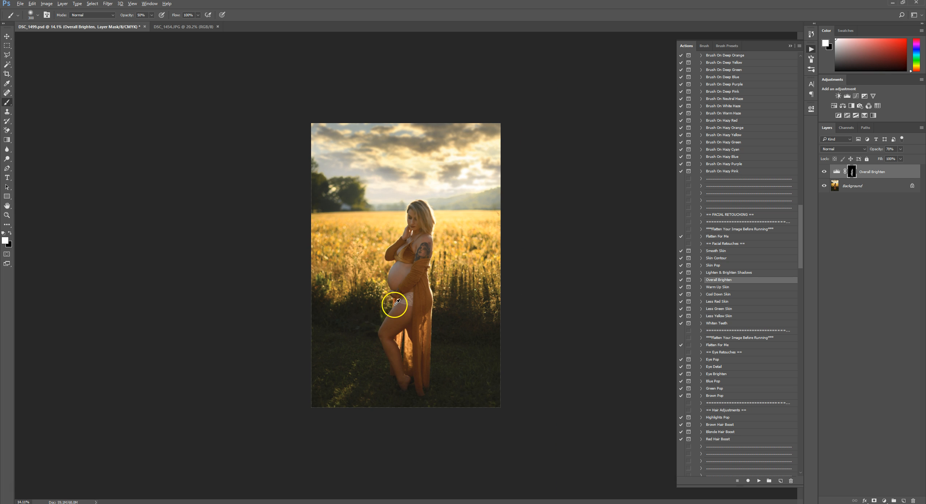
pyautogui.scroll(1, 414, 301)
pyautogui.scroll(3, 412, 302)
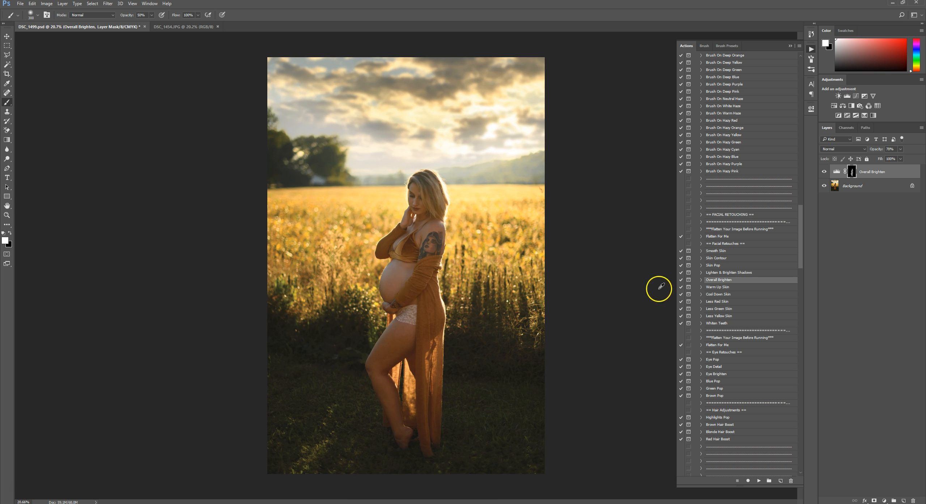
# Flatten the brightened image into a single background layer.
pyautogui.rightClick(871, 186)
pyautogui.click(846, 263)
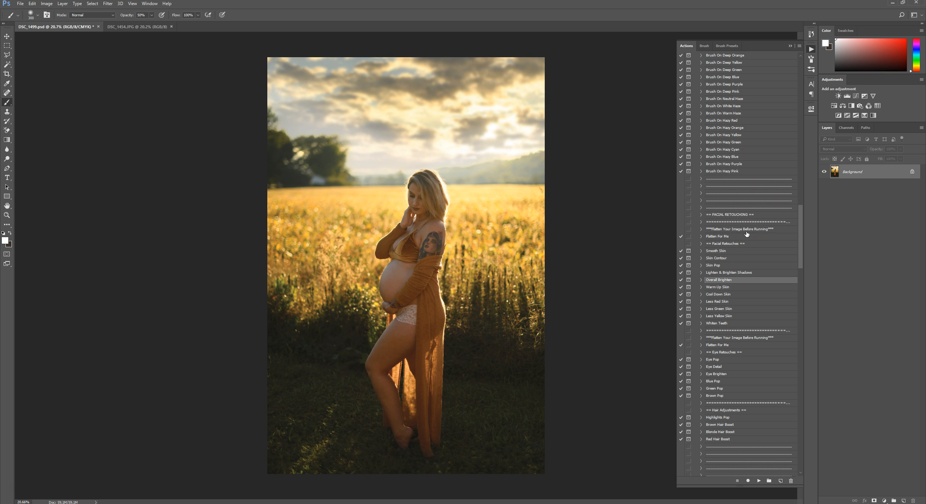
pyautogui.click(746, 236)
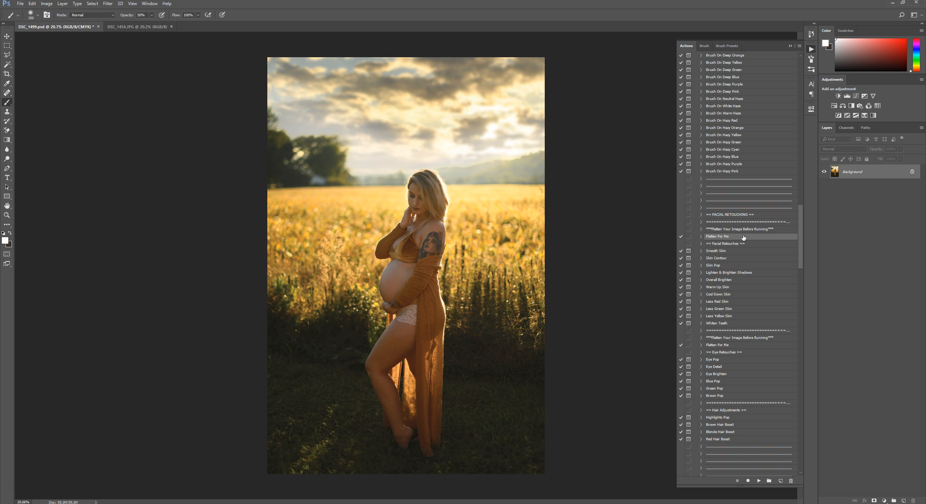
pyautogui.click(741, 237)
# Run the Smooth Skin action from the facial retouching set and continue past its instruction message.
pyautogui.click(721, 251)
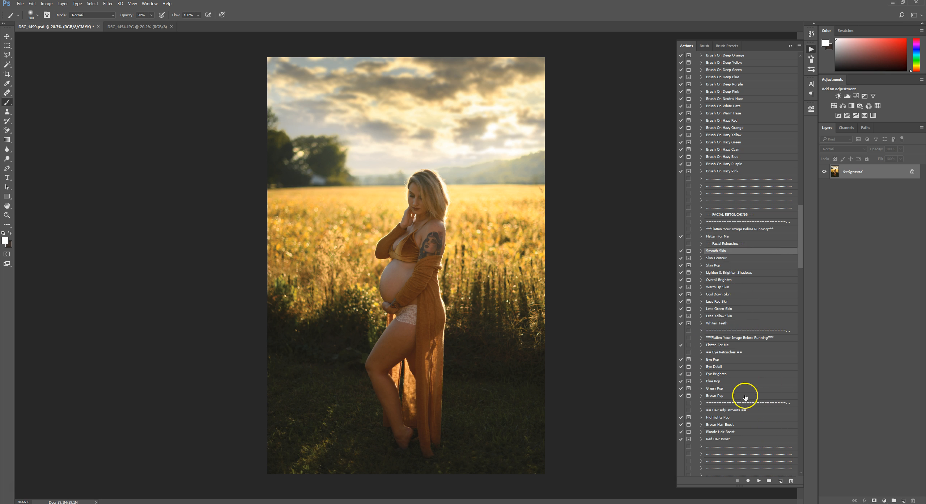
pyautogui.click(759, 480)
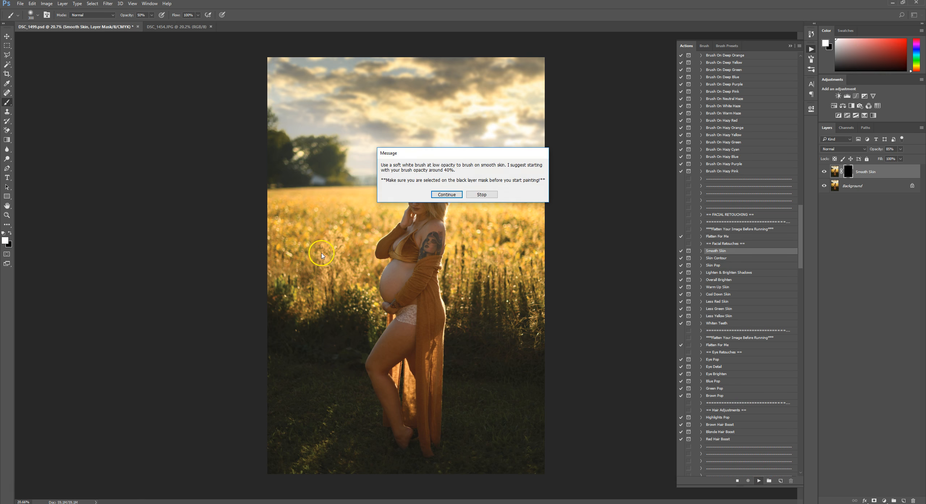
pyautogui.click(444, 194)
# Smooth the skin on the woman's torso by painting white on the Smooth Skin mask with a reduced brush.
pyautogui.scroll(5, 389, 223)
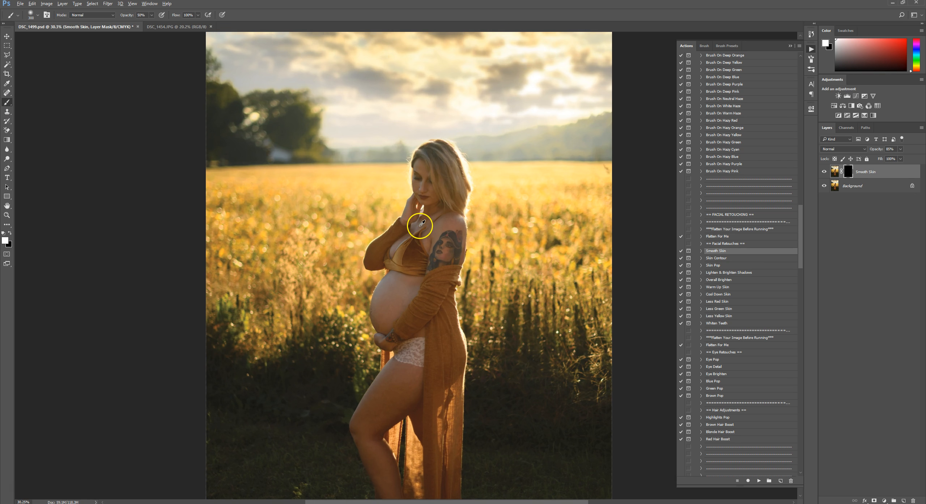
pyautogui.press('[')
pyautogui.press('[')
pyautogui.press('[')
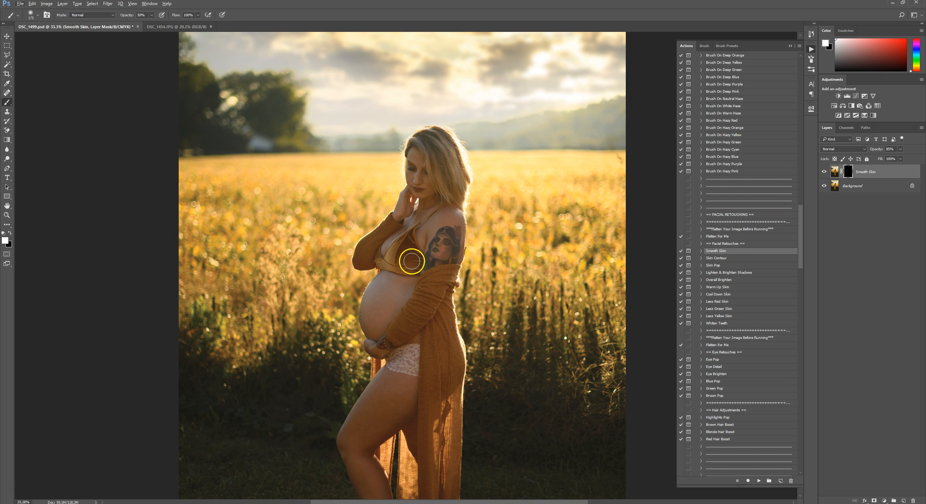
pyautogui.moveTo(411, 258)
pyautogui.mouseDown()
pyautogui.moveTo(372, 295)
pyautogui.moveTo(375, 328)
pyautogui.moveTo(384, 281)
pyautogui.moveTo(403, 292)
pyautogui.moveTo(382, 315)
pyautogui.moveTo(416, 272)
pyautogui.moveTo(440, 261)
pyautogui.moveTo(434, 237)
pyautogui.moveTo(420, 231)
pyautogui.moveTo(422, 241)
pyautogui.moveTo(443, 214)
pyautogui.moveTo(440, 221)
pyautogui.moveTo(454, 221)
pyautogui.moveTo(440, 216)
pyautogui.moveTo(449, 211)
pyautogui.moveTo(461, 223)
pyautogui.moveTo(415, 221)
pyautogui.moveTo(437, 198)
pyautogui.moveTo(416, 246)
pyautogui.mouseUp()
# Smooth the woman's face and neck by painting white on the Smooth Skin mask with a much smaller brush at 60% opacity.
pyautogui.press('[')
pyautogui.press('[')
pyautogui.press('[')
pyautogui.press('[')
pyautogui.press('[')
pyautogui.press('[')
pyautogui.press('[')
pyautogui.scroll(2, 419, 243)
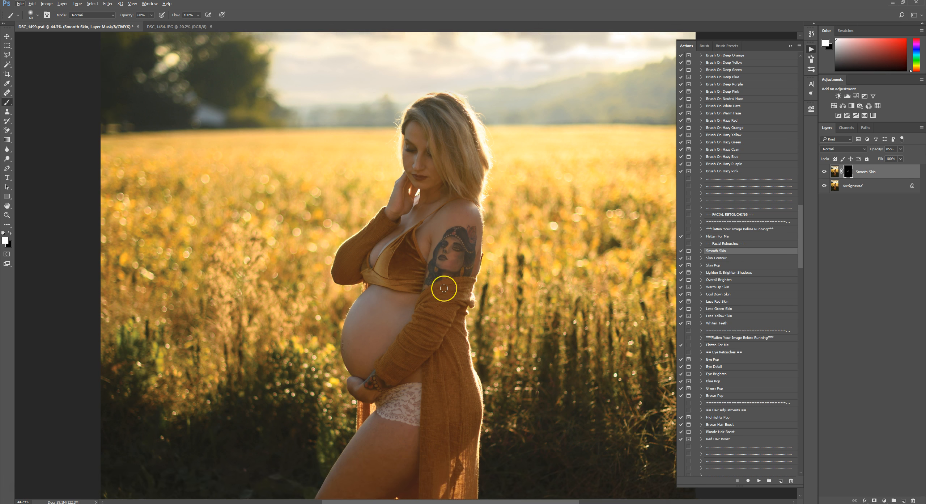
pyautogui.scroll(3, 440, 285)
pyautogui.scroll(1, 444, 288)
pyautogui.press('[')
pyautogui.moveTo(444, 288); pyautogui.dragTo(410, 236)
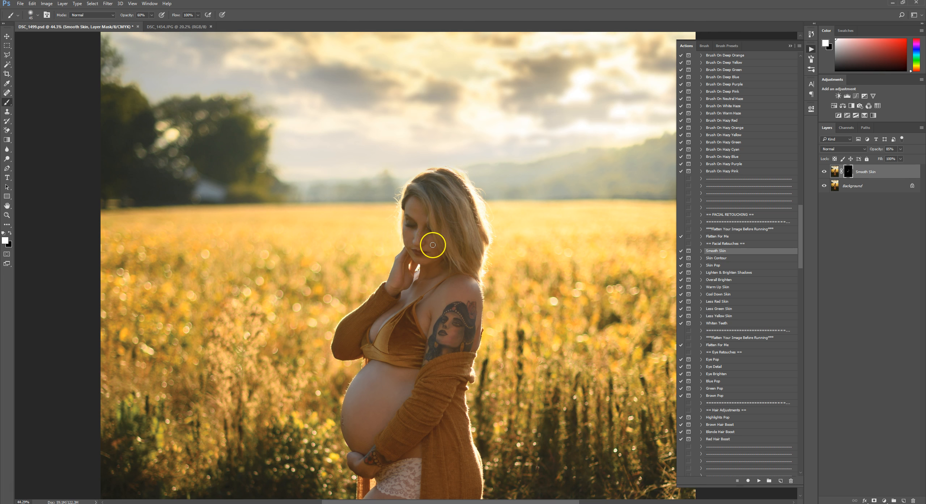
pyautogui.moveTo(437, 254)
pyautogui.mouseDown()
pyautogui.moveTo(416, 262)
pyautogui.moveTo(434, 257)
pyautogui.mouseUp()
pyautogui.press('p')
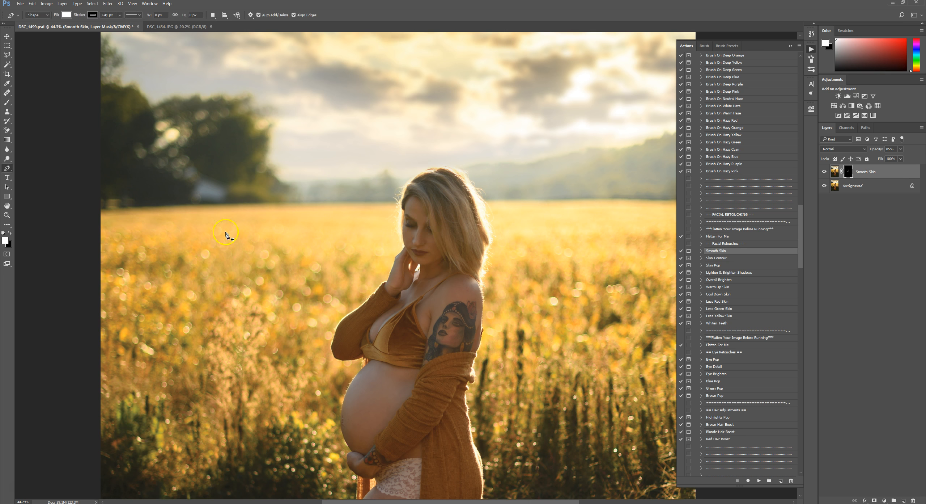
pyautogui.click(3, 102)
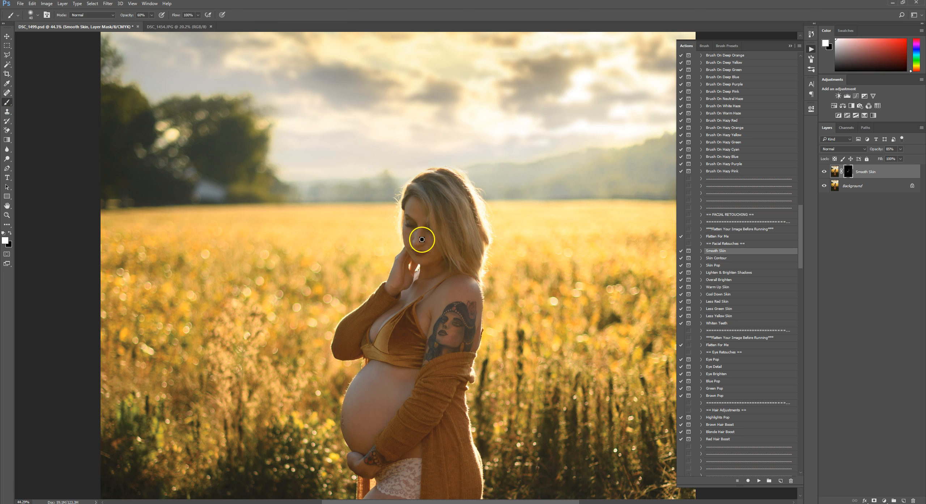
# Smooth the skin on the woman's legs by painting white on the Smooth Skin mask with an enlarged brush at 60% opacity.
pyautogui.press(']')
pyautogui.scroll(-1, 410, 209)
pyautogui.scroll(-6, 389, 374)
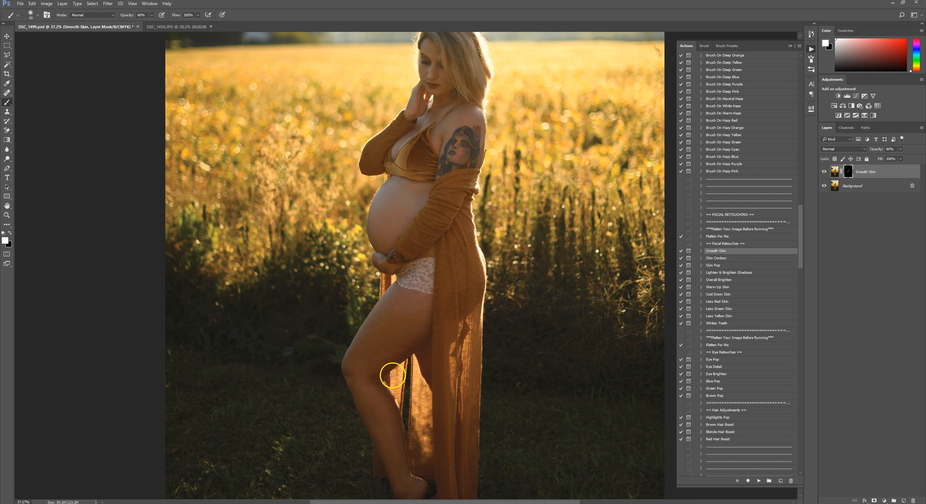
pyautogui.press(']')
pyautogui.press(']')
pyautogui.press(']')
pyautogui.press(']')
pyautogui.press(']')
pyautogui.press(']')
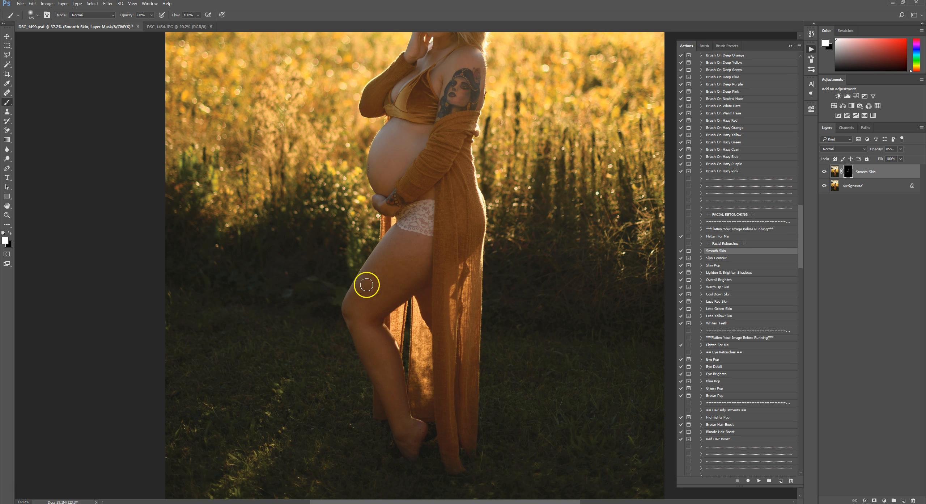
pyautogui.moveTo(389, 306)
pyautogui.mouseDown()
pyautogui.moveTo(413, 274)
pyautogui.moveTo(410, 260)
pyautogui.moveTo(428, 249)
pyautogui.moveTo(395, 232)
pyautogui.moveTo(387, 247)
pyautogui.moveTo(421, 252)
pyautogui.moveTo(366, 277)
pyautogui.moveTo(381, 256)
pyautogui.moveTo(391, 386)
pyautogui.moveTo(382, 383)
pyautogui.moveTo(412, 432)
pyautogui.mouseUp()
pyautogui.press(']')
pyautogui.press(']')
pyautogui.press(']')
pyautogui.press(']')
pyautogui.keyDown('alt'); pyautogui.scroll(-5, 438, 300); pyautogui.keyUp('alt')
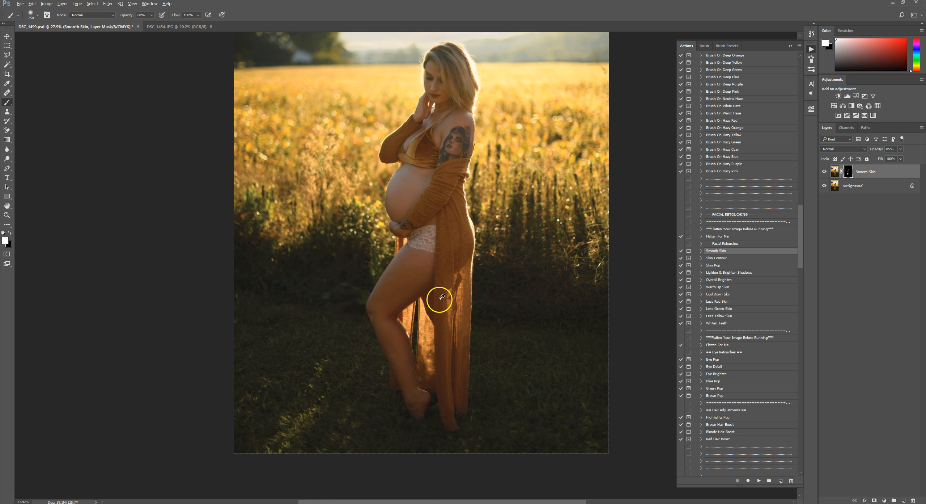
pyautogui.keyDown('alt'); pyautogui.scroll(-1, 438, 300); pyautogui.keyUp('alt')
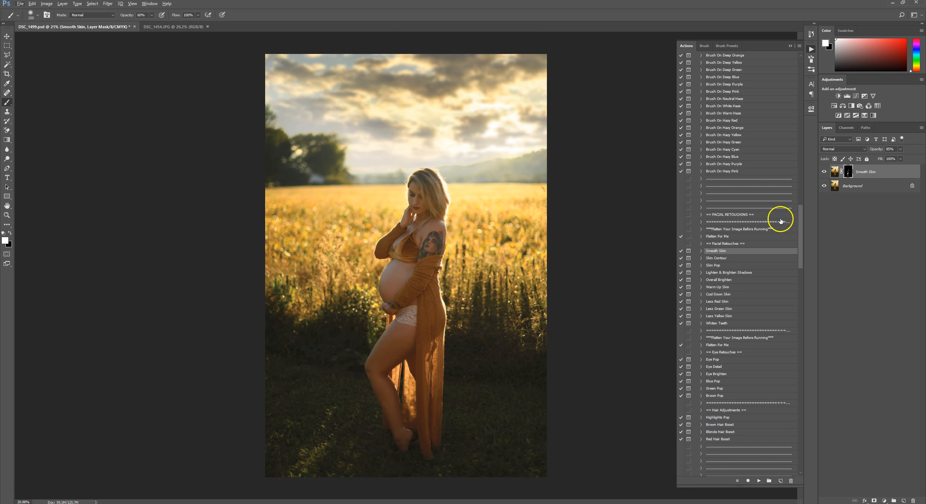
# Flatten the smoothed image by running the Flatten For Me action.
pyautogui.click(724, 214)
pyautogui.click(720, 236)
pyautogui.click(760, 480)
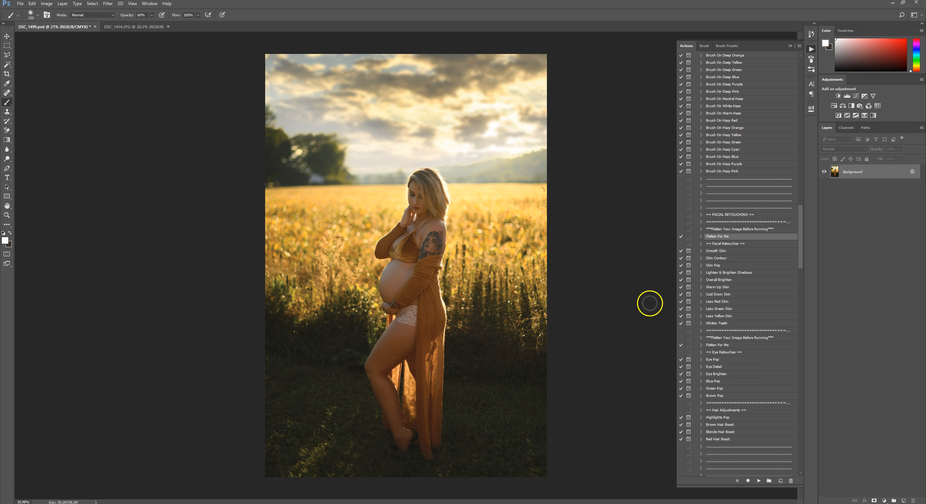
# Run the Eye Detail action from the eye retouches on the flattened image.
pyautogui.click(716, 366)
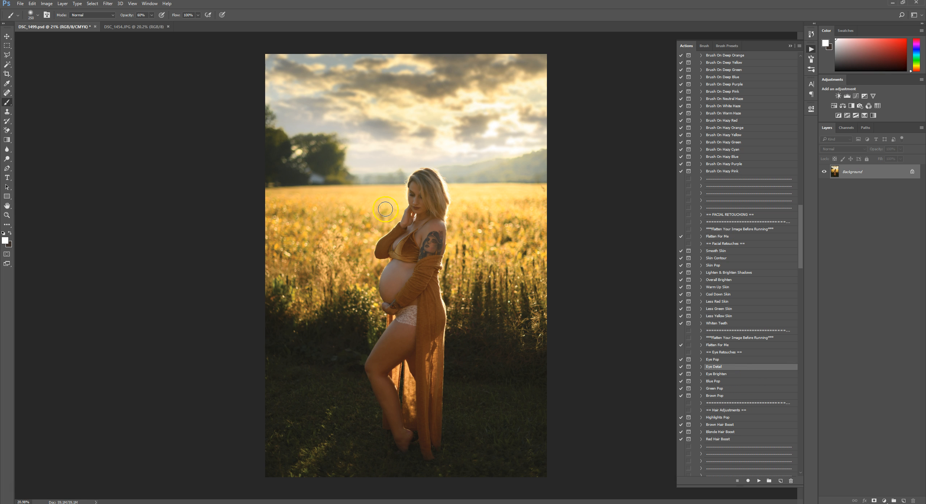
pyautogui.click(759, 480)
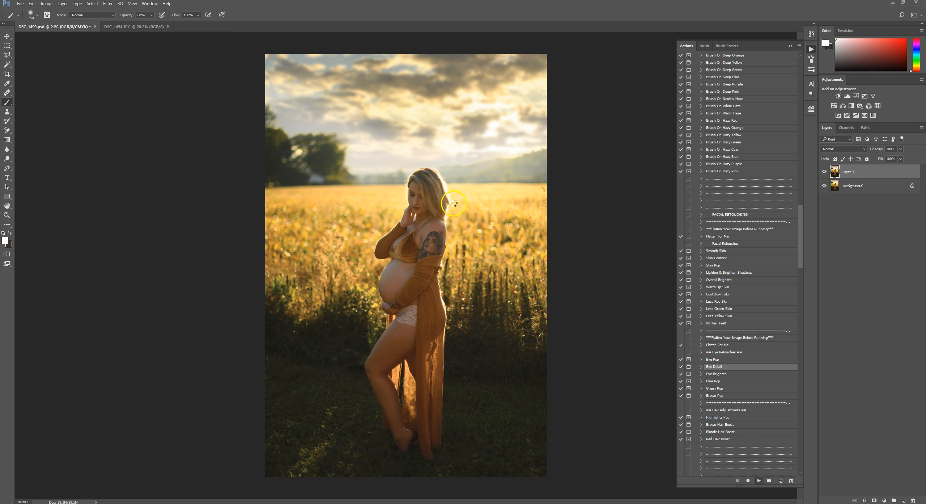
pyautogui.click(445, 193)
# Paint white over the woman's eyes on the Eye Detail mask with a small brush at 100% opacity, and flatten the image.
pyautogui.scroll(3, 440, 194)
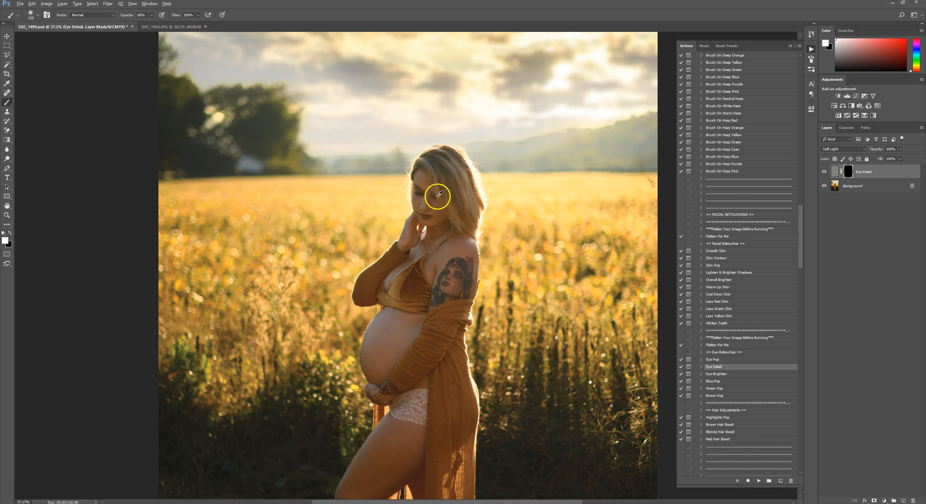
pyautogui.press('[')
pyautogui.press('[')
pyautogui.press('[')
pyautogui.press('[')
pyautogui.press('[')
pyautogui.press('[')
pyautogui.press('[')
pyautogui.moveTo(125, 14); pyautogui.dragTo(233, 33)
pyautogui.press('[')
pyautogui.moveTo(416, 193); pyautogui.dragTo(421, 195)
pyautogui.scroll(-4, 468, 224)
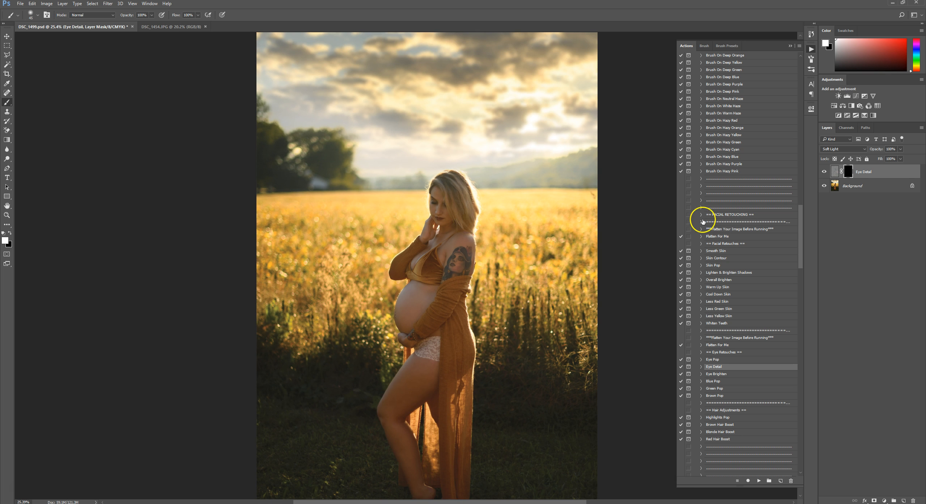
pyautogui.click(717, 235)
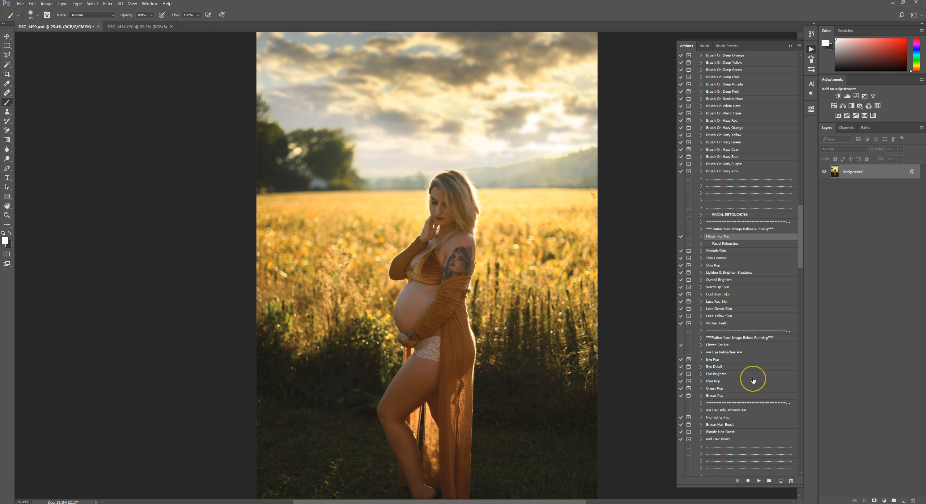
# Run the Skin Contour action from the facial retouching set.
pyautogui.click(727, 257)
pyautogui.click(758, 480)
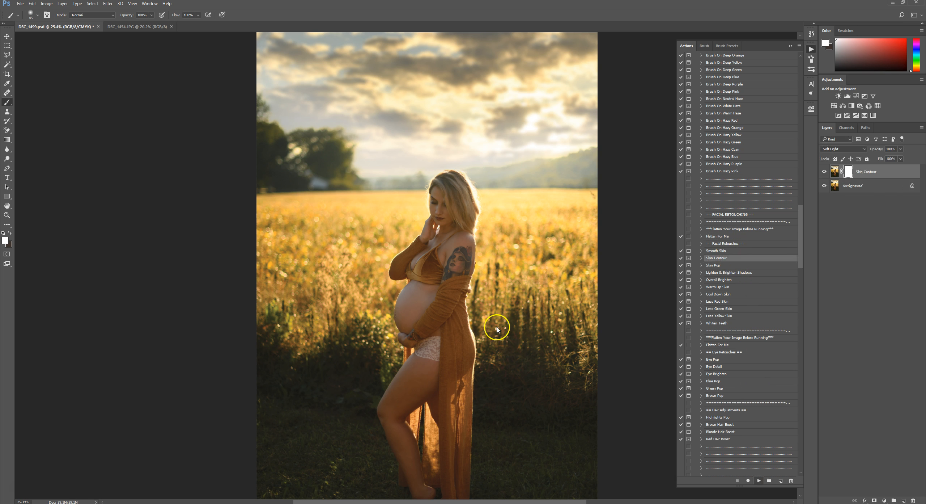
pyautogui.press('Return')
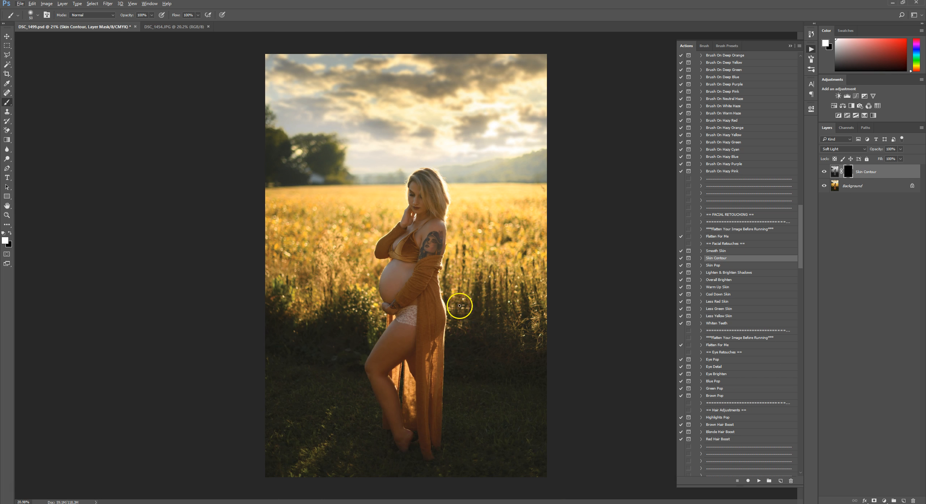
# Try contouring the woman's skin by painting white on the Skin Contour mask with a 300 px brush at 50% opacity, and delete the layer.
pyautogui.press(']')
pyautogui.press(']')
pyautogui.press(']')
pyautogui.press(']')
pyautogui.press(']')
pyautogui.press(']')
pyautogui.press(']')
pyautogui.press(']')
pyautogui.press(']')
pyautogui.press(']')
pyautogui.press(']')
pyautogui.press('5')
pyautogui.moveTo(417, 194)
pyautogui.mouseDown()
pyautogui.moveTo(431, 242)
pyautogui.moveTo(419, 226)
pyautogui.mouseUp()
pyautogui.moveTo(394, 277); pyautogui.dragTo(405, 270)
pyautogui.press('Delete')
# Run the Skin Pop action from the facial retouching set.
pyautogui.click(731, 266)
pyautogui.click(758, 480)
pyautogui.press('Return')
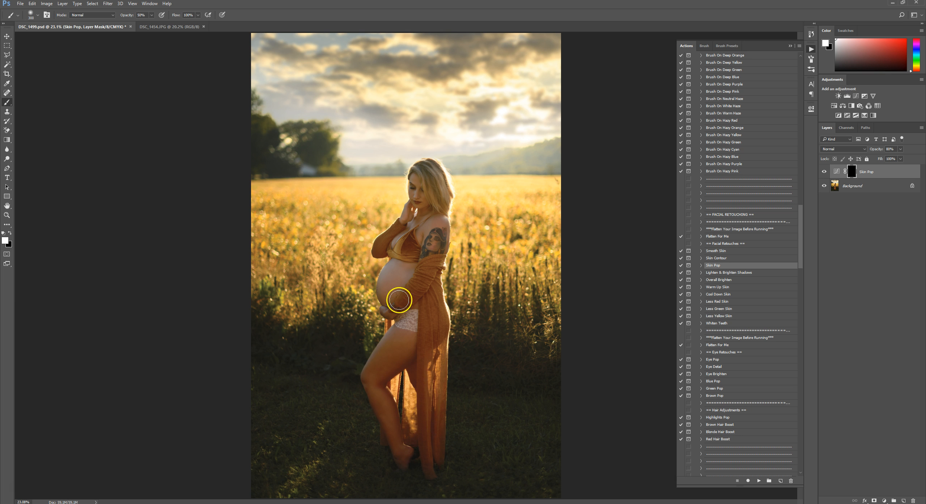
# Paint white over the woman's skin on the Skin Pop mask at 50% opacity, and compare the image with the layer hidden and shown.
pyautogui.moveTo(417, 225)
pyautogui.mouseDown()
pyautogui.moveTo(429, 172)
pyautogui.moveTo(436, 210)
pyautogui.mouseUp()
pyautogui.scroll(-3, 465, 238)
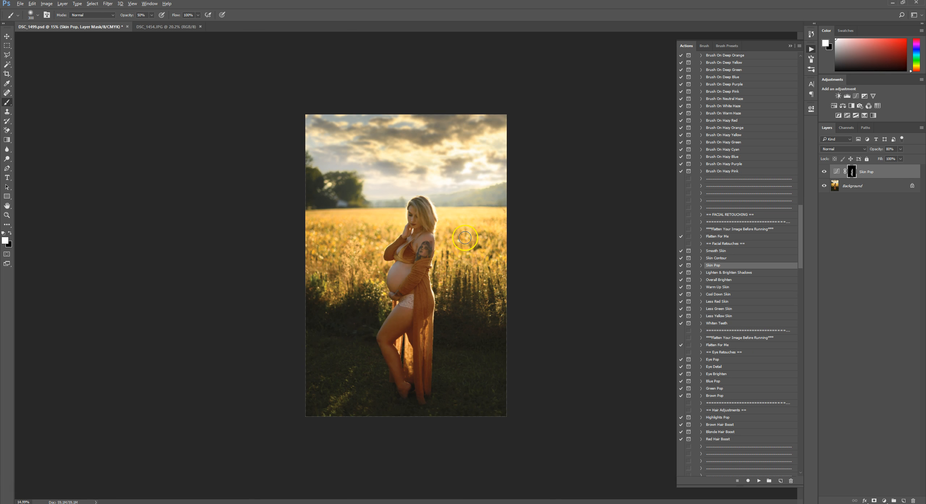
pyautogui.click(824, 172)
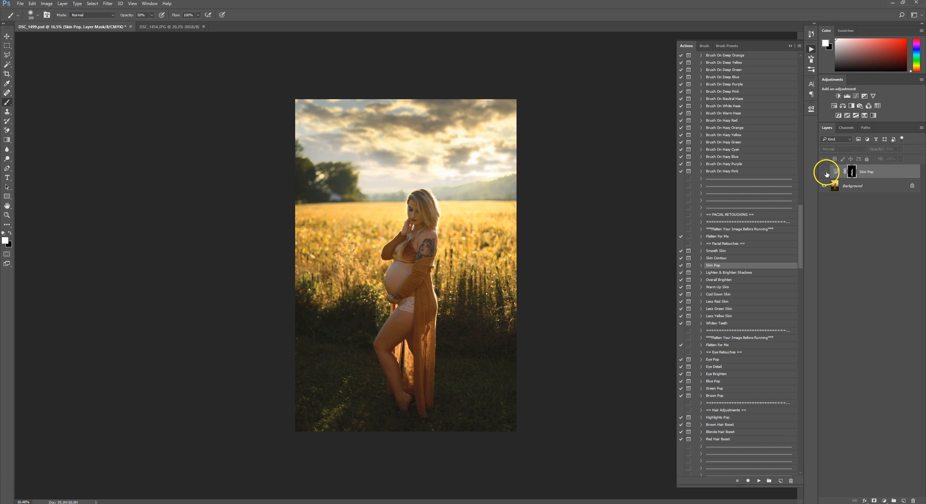
pyautogui.scroll(3, 424, 198)
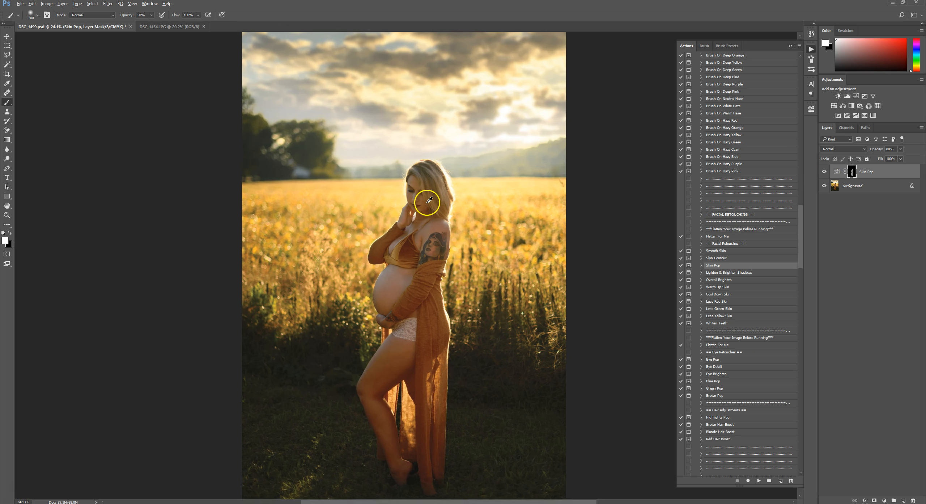
# Flatten the image with the Flatten For Me action and run the Less Green Skin action.
pyautogui.click(724, 237)
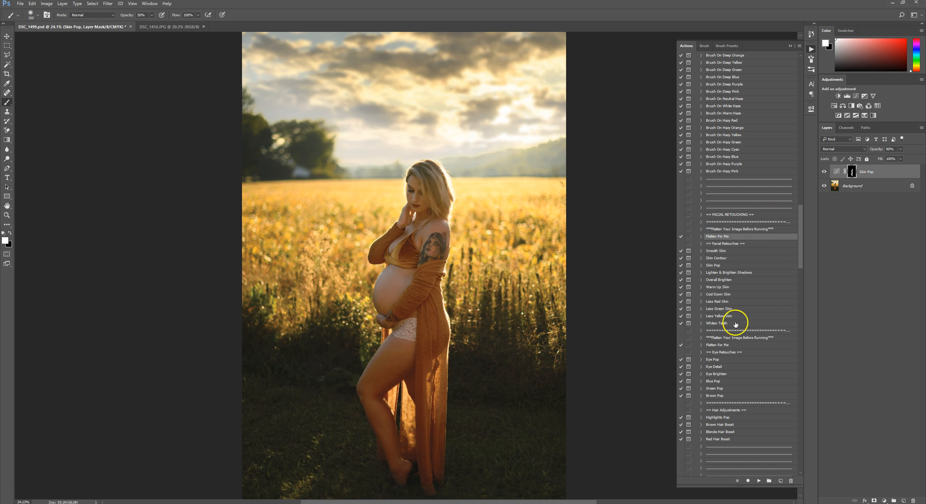
pyautogui.click(759, 480)
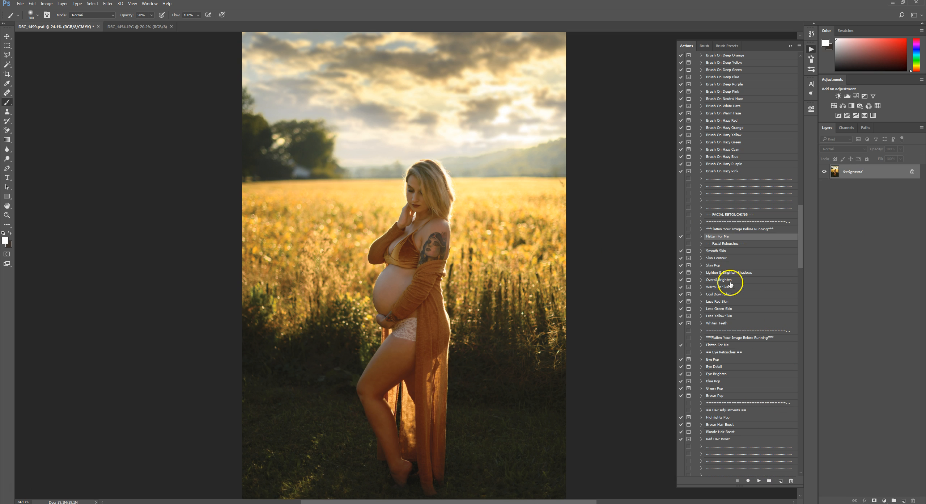
pyautogui.click(719, 308)
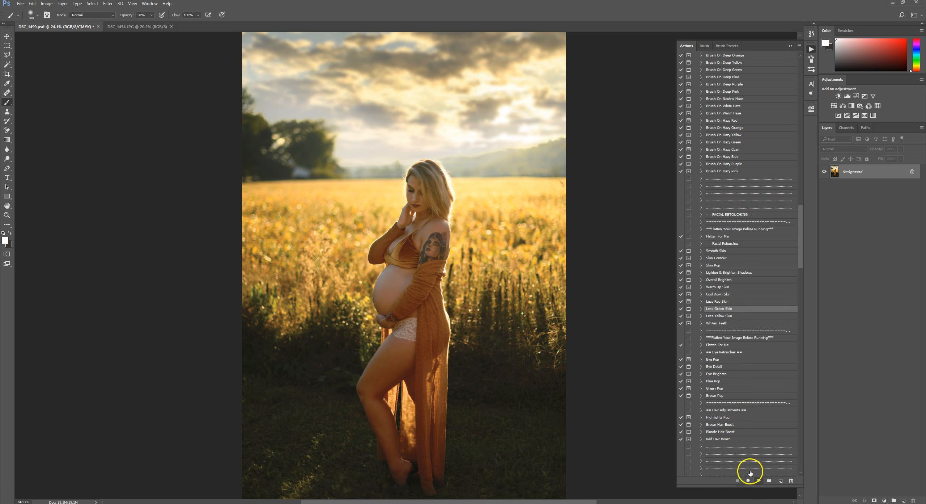
pyautogui.click(759, 480)
pyautogui.click(452, 195)
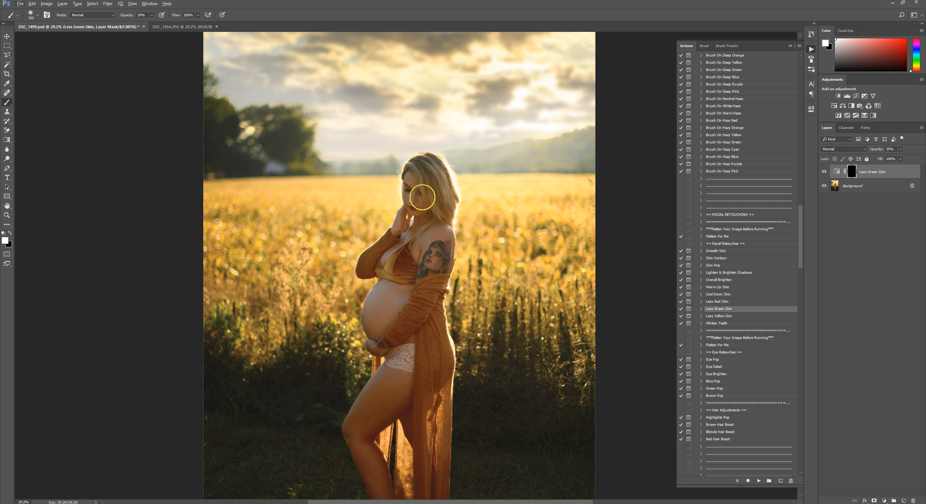
# Reduce green in the woman's face by painting white on the Less Green Skin mask with a 200 px brush at 10% opacity.
pyautogui.press('[')
pyautogui.press('[')
pyautogui.press('1')
pyautogui.scroll(-3, 431, 170)
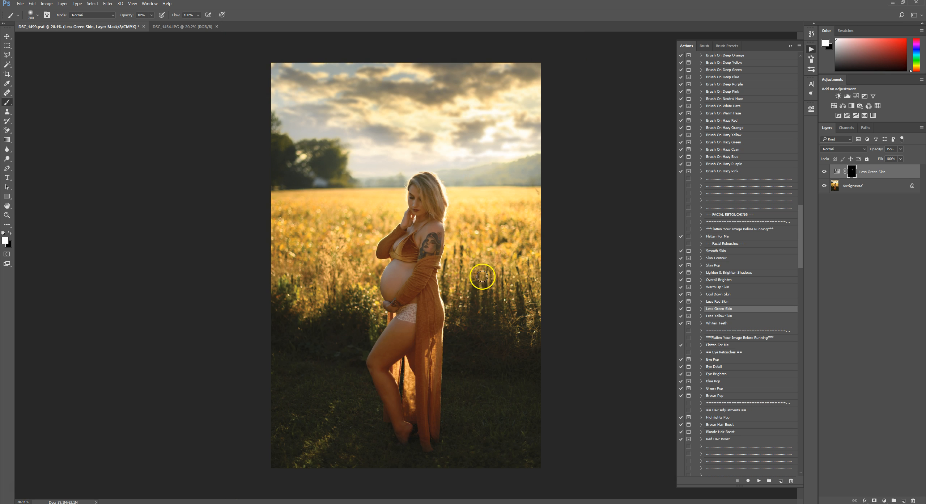
# Run the Cool Down Skin action above the Less Green Skin layer and enlarge the brush to 400 px.
pyautogui.click(741, 294)
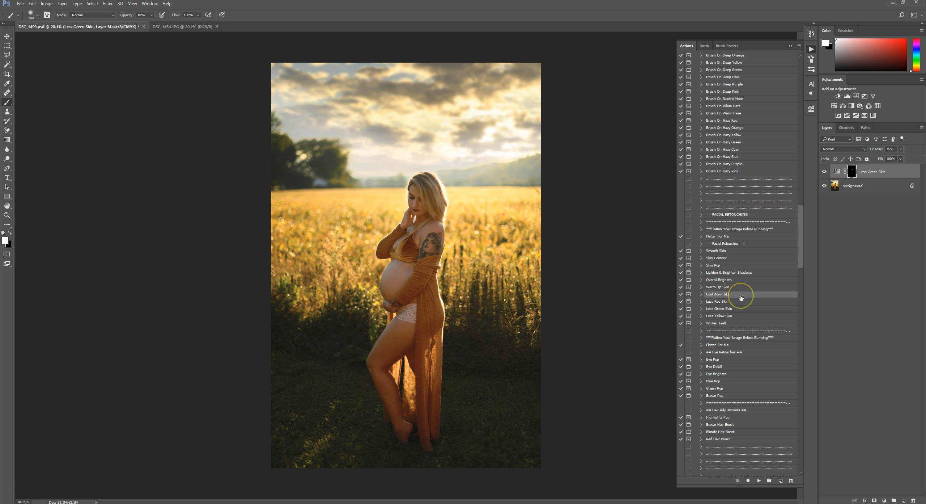
pyautogui.click(759, 480)
pyautogui.press(']')
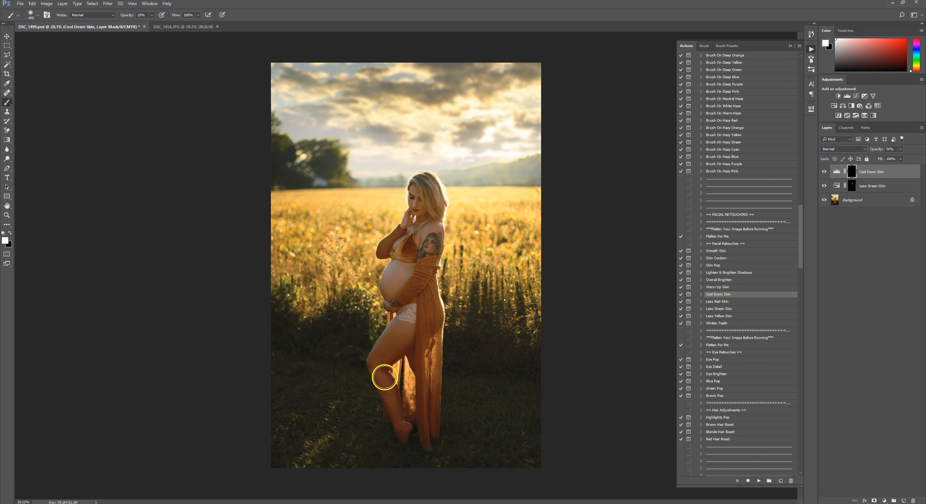
# Run the Less Yellow Skin action and paint white over the woman's legs on its mask.
pyautogui.scroll(1, 390, 379)
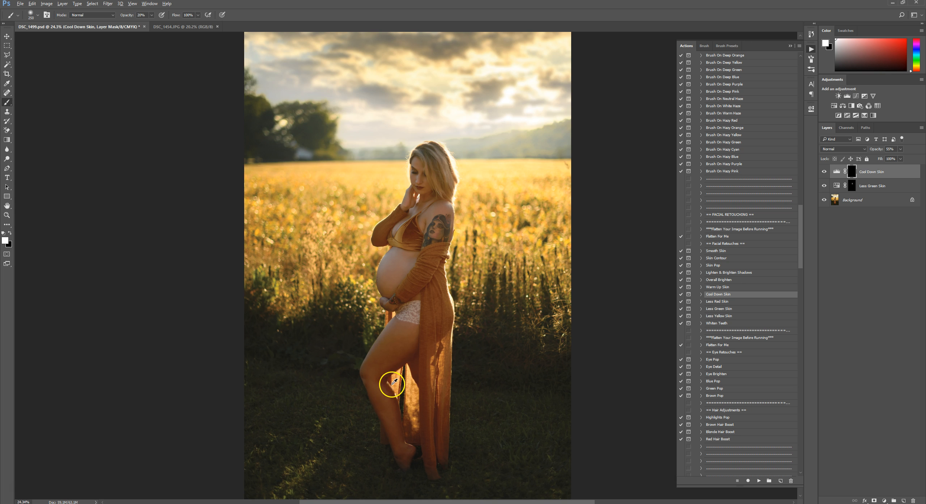
pyautogui.scroll(-1, 381, 387)
pyautogui.click(722, 314)
pyautogui.click(759, 480)
pyautogui.press('Return')
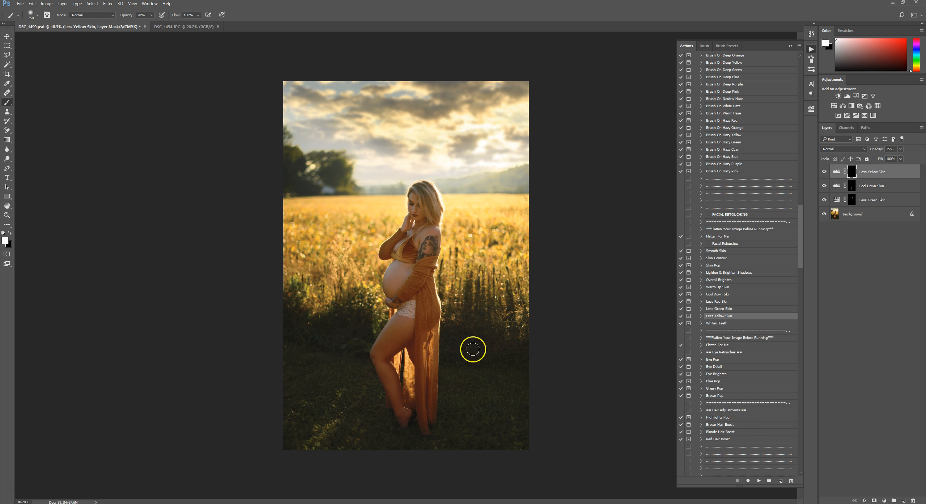
pyautogui.moveTo(397, 408)
pyautogui.mouseDown()
pyautogui.moveTo(403, 419)
pyautogui.moveTo(384, 358)
pyautogui.moveTo(390, 329)
pyautogui.moveTo(408, 327)
pyautogui.mouseUp()
pyautogui.scroll(-1, 479, 338)
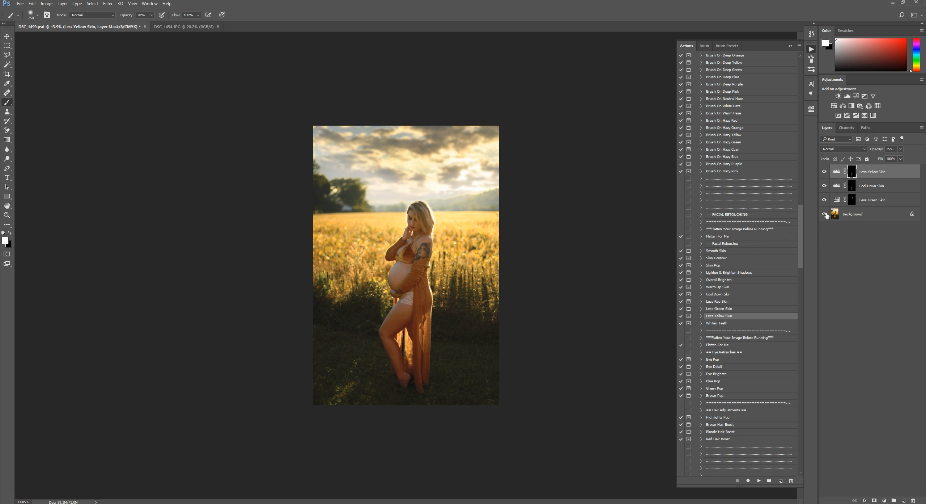
pyautogui.scroll(1, 451, 270)
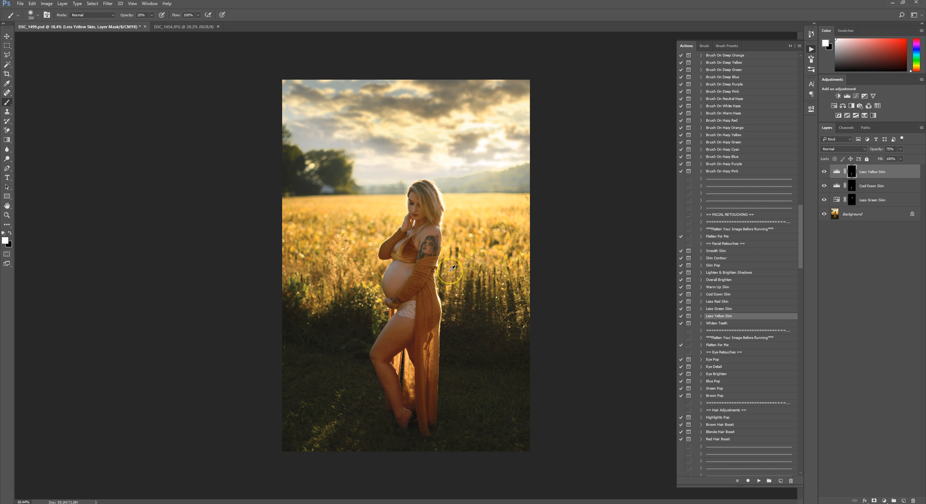
pyautogui.scroll(1, 451, 269)
# Flatten the image with the Flatten For Me action and switch to the Move tool.
pyautogui.click(717, 236)
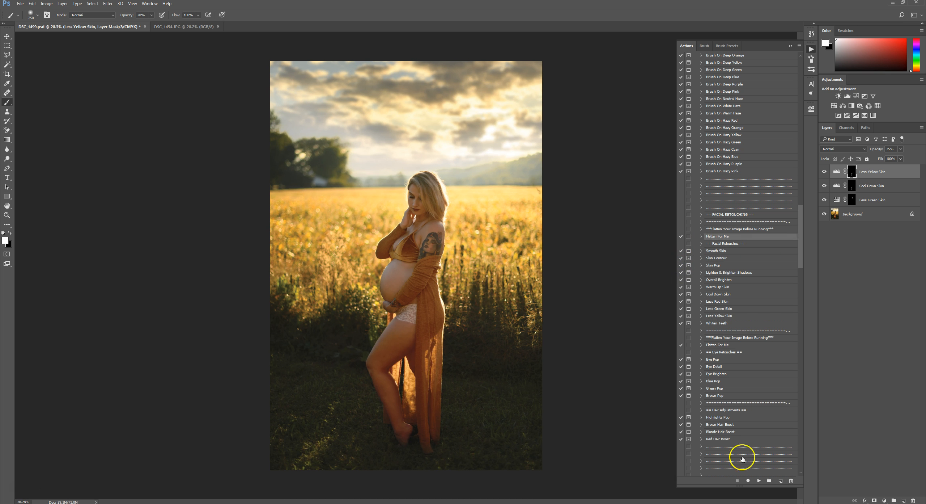
pyautogui.click(758, 480)
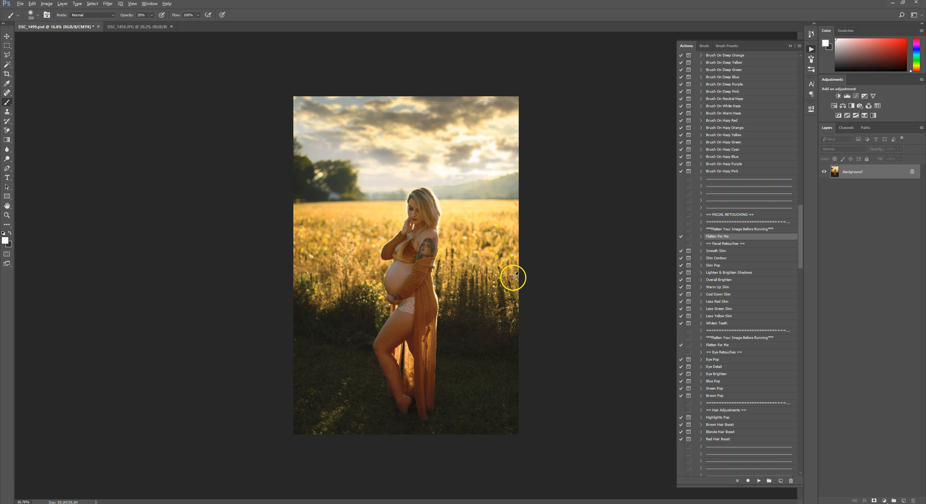
pyautogui.click(7, 36)
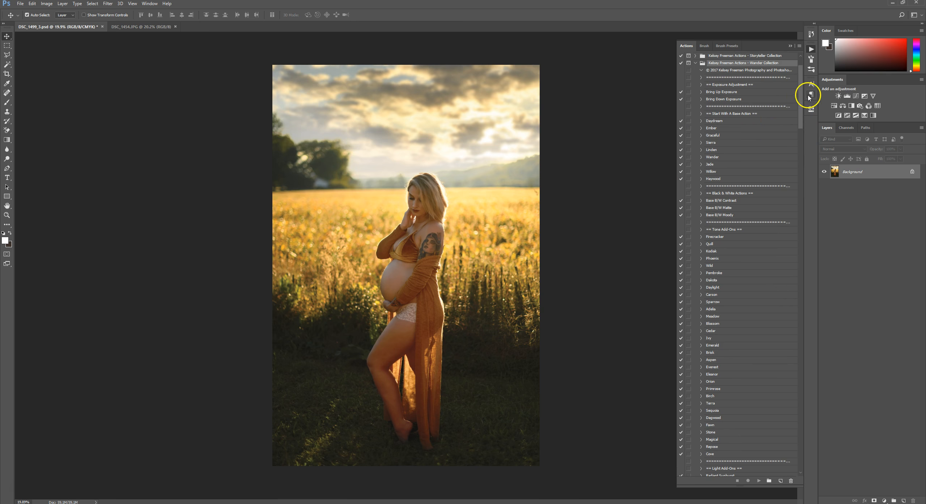
# Run the Smoke base action from the Arden Collection and set the opacity of its layer group to 50%.
pyautogui.moveTo(800, 78); pyautogui.dragTo(796, 283)
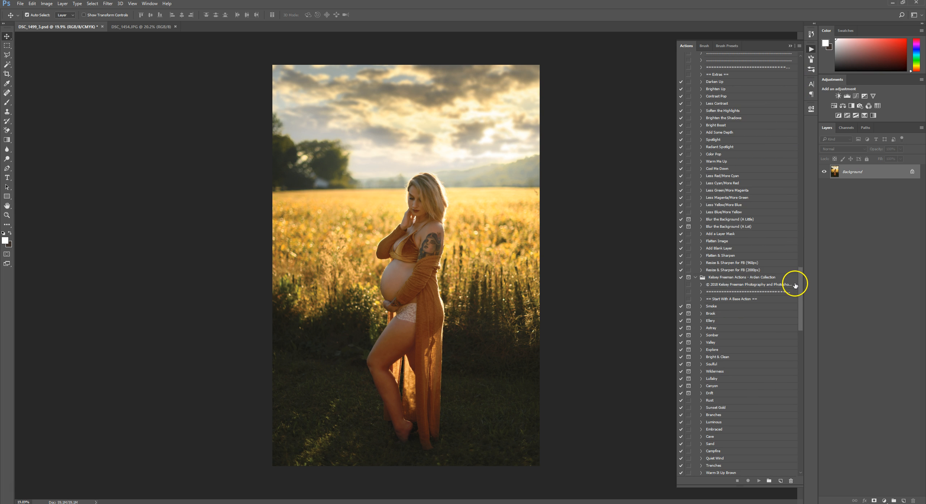
pyautogui.scroll(-3, 754, 280)
pyautogui.scroll(-3, 752, 271)
pyautogui.click(722, 218)
pyautogui.click(759, 480)
pyautogui.press('Return')
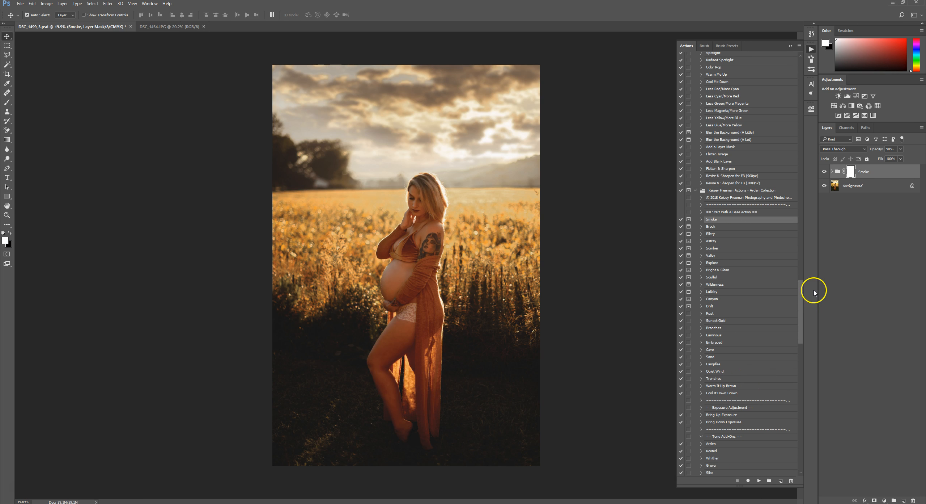
pyautogui.click(900, 149)
pyautogui.moveTo(903, 157); pyautogui.dragTo(889, 160)
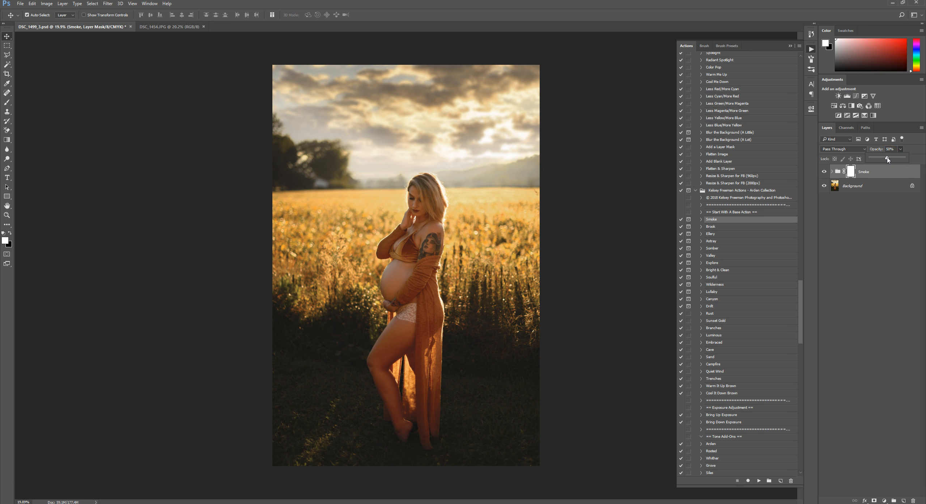
# Run the Kodiak tone add-on action from the Wander Collection and set its layer opacity to 30%.
pyautogui.moveTo(802, 295); pyautogui.dragTo(805, 99)
pyautogui.click(740, 102)
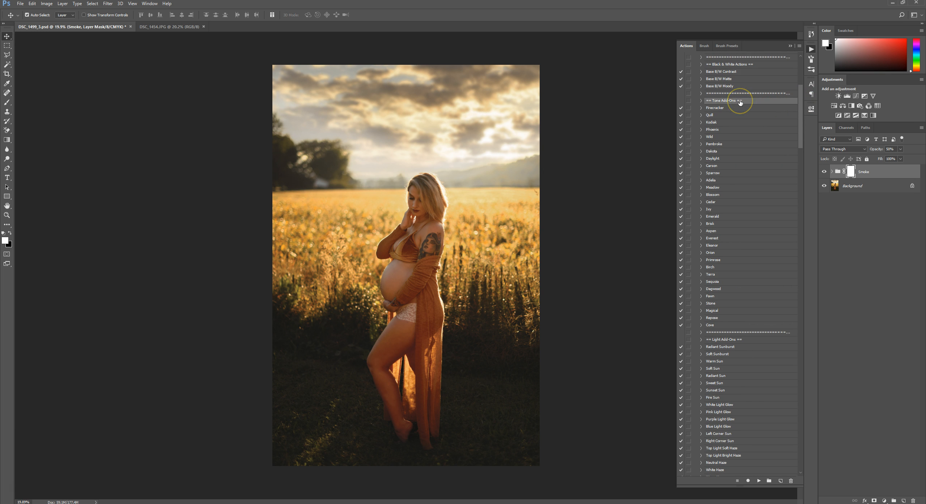
pyautogui.click(728, 123)
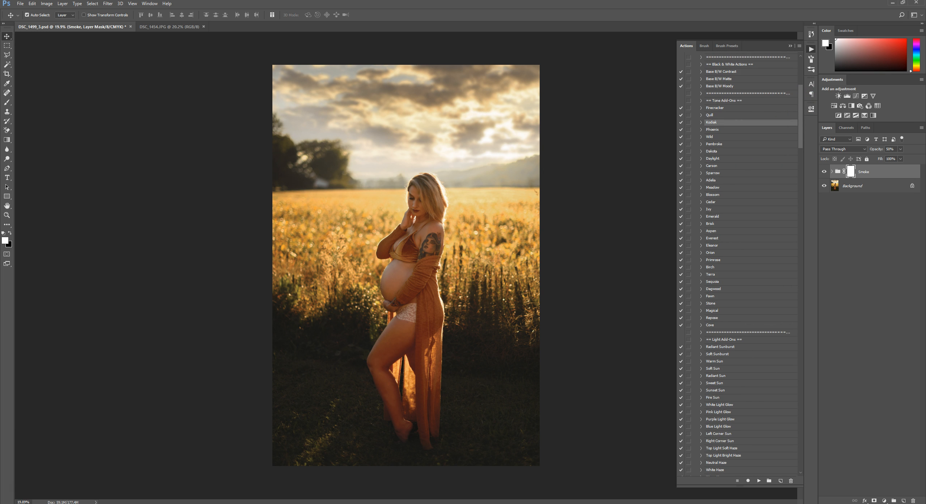
pyautogui.click(759, 480)
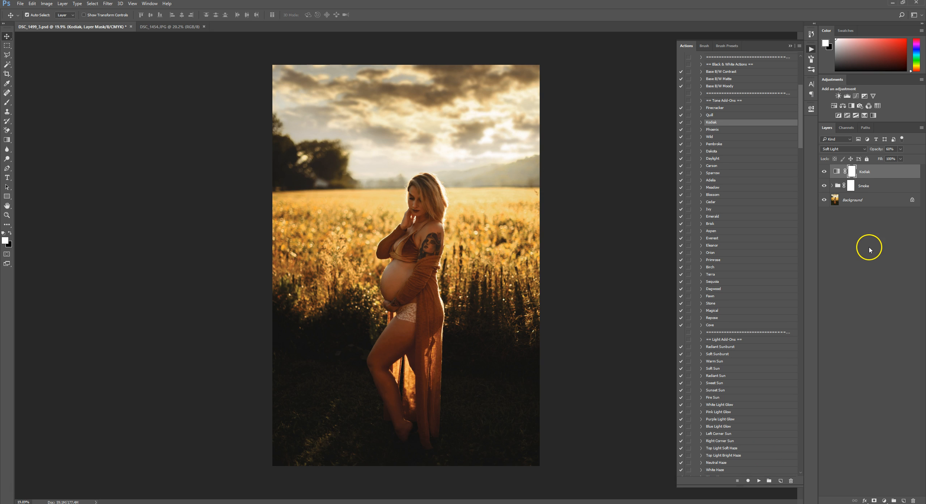
pyautogui.click(900, 148)
pyautogui.moveTo(902, 158); pyautogui.dragTo(894, 160)
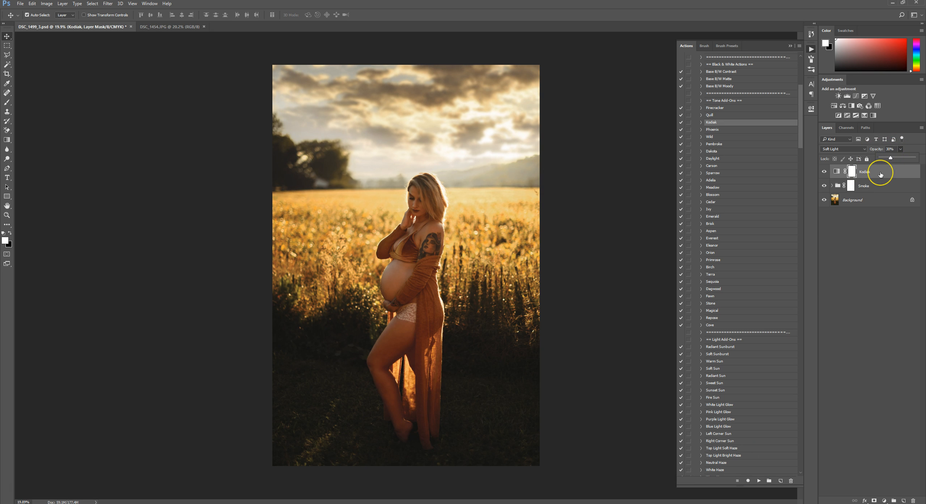
pyautogui.click(837, 171)
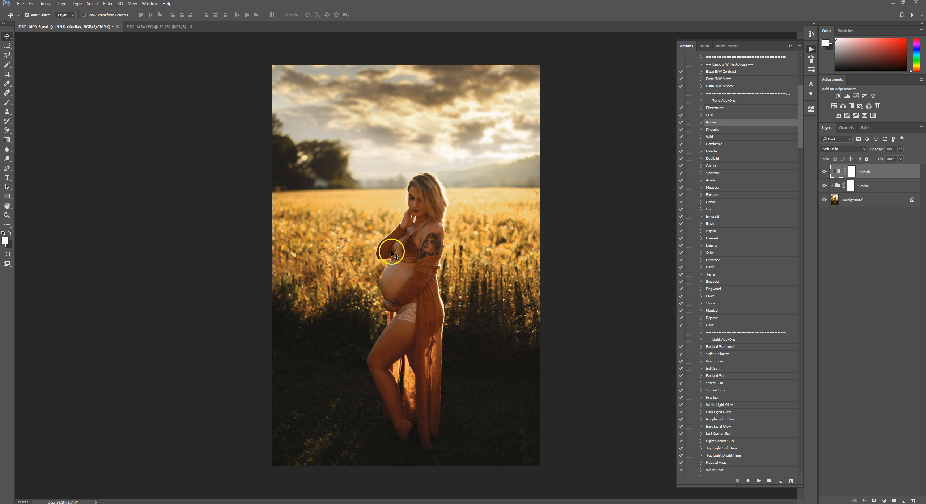
# Run the Overall Brighten facial retouching action above the Kodiak layer.
pyautogui.moveTo(802, 125); pyautogui.dragTo(810, 235)
pyautogui.scroll(-3, 810, 245)
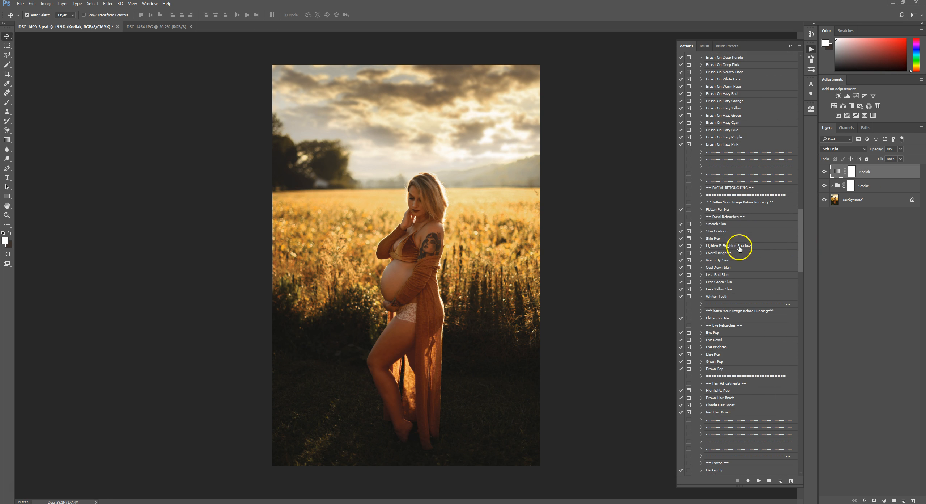
pyautogui.click(723, 253)
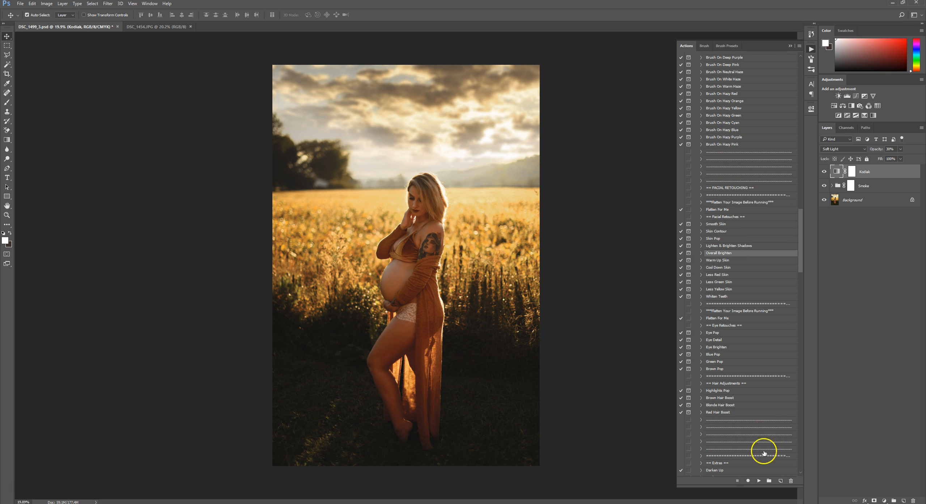
pyautogui.click(759, 481)
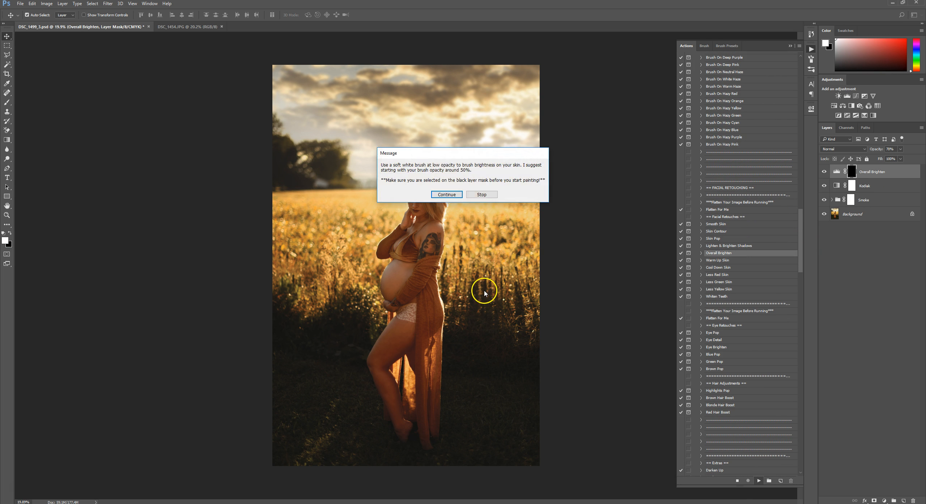
pyautogui.click(447, 195)
# Paint white over the woman's body on the Overall Brighten mask with a 300 px brush at 50% opacity.
pyautogui.click(7, 102)
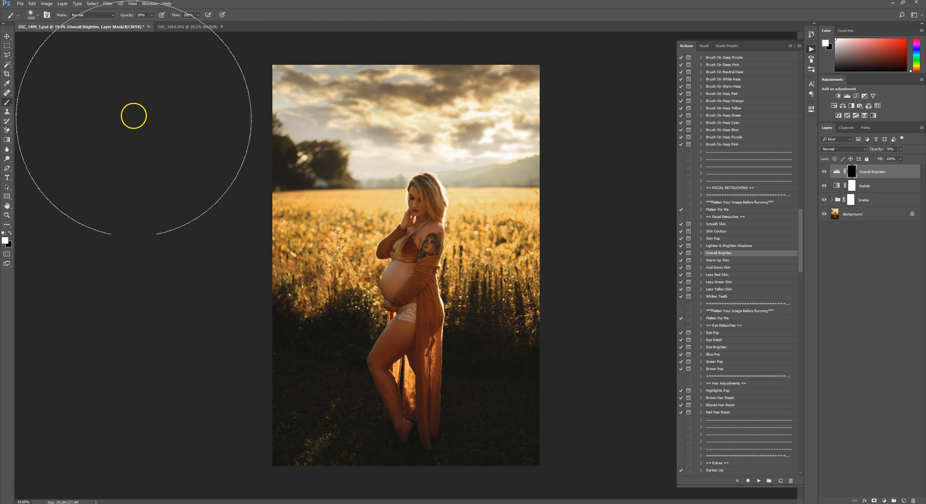
pyautogui.press('[')
pyautogui.press('[')
pyautogui.press('[')
pyautogui.press('[')
pyautogui.press('[')
pyautogui.press('[')
pyautogui.press('[')
pyautogui.press('[')
pyautogui.press('[')
pyautogui.press('[')
pyautogui.press('[')
pyautogui.press('[')
pyautogui.press('[')
pyautogui.press('[')
pyautogui.press('[')
pyautogui.press('[')
pyautogui.press('[')
pyautogui.press('[')
pyautogui.press('[')
pyautogui.press('[')
pyautogui.press('[')
pyautogui.press('[')
pyautogui.press('[')
pyautogui.press('[')
pyautogui.press('[')
pyautogui.press('[')
pyautogui.press('[')
pyautogui.press('[')
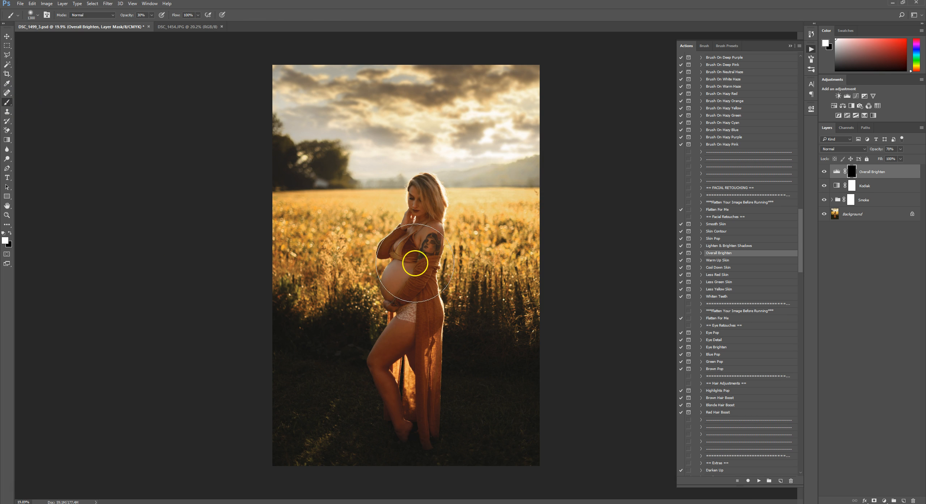
pyautogui.press('[')
pyautogui.press('[')
pyautogui.press('[')
pyautogui.press('[')
pyautogui.press('[')
pyautogui.press('5')
pyautogui.scroll(7, 405, 262)
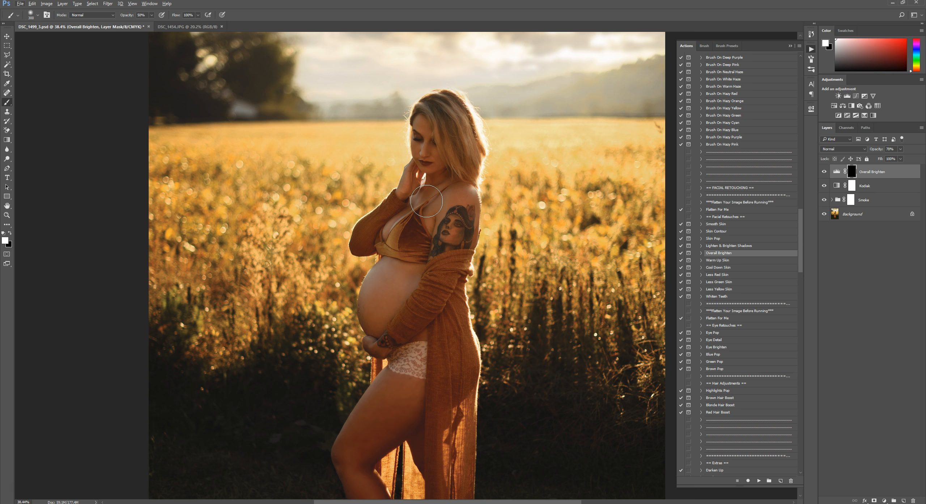
pyautogui.scroll(-2, 430, 192)
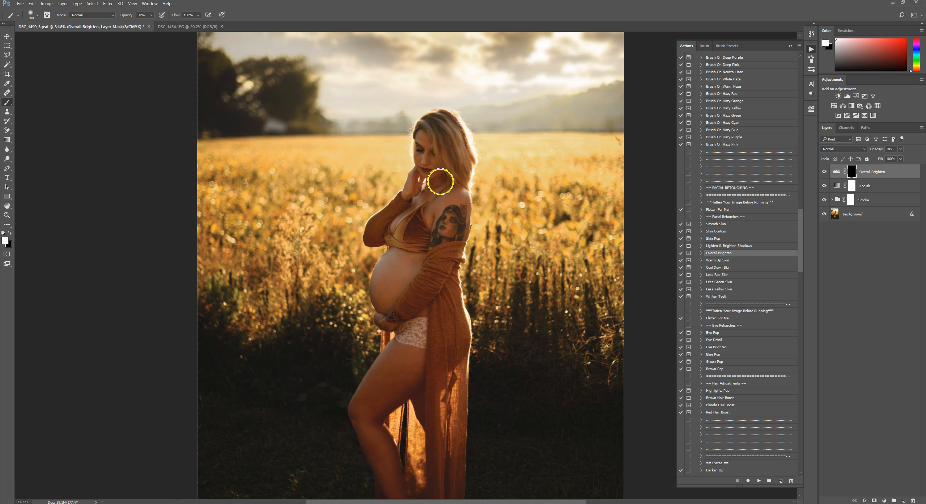
pyautogui.scroll(-2, 436, 181)
pyautogui.scroll(1, 437, 184)
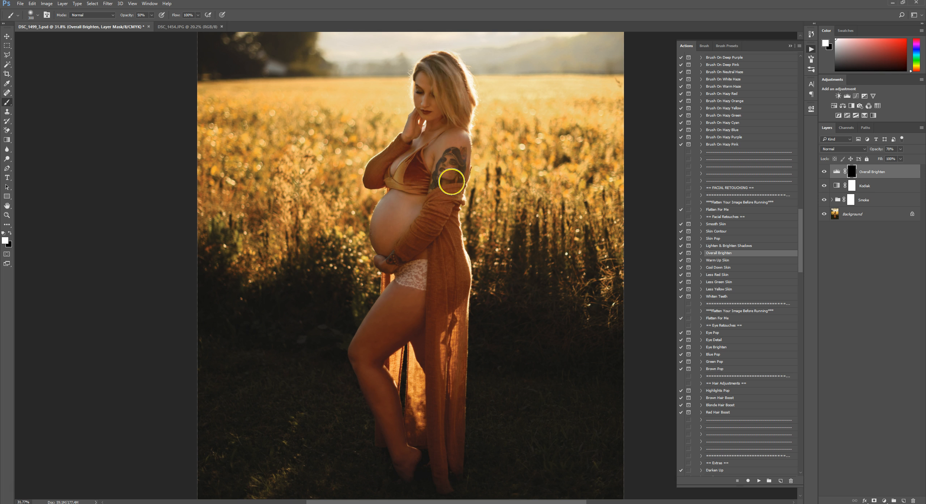
pyautogui.moveTo(441, 261)
pyautogui.mouseDown()
pyautogui.moveTo(410, 459)
pyautogui.moveTo(365, 351)
pyautogui.moveTo(395, 298)
pyautogui.moveTo(380, 341)
pyautogui.moveTo(442, 271)
pyautogui.moveTo(402, 377)
pyautogui.moveTo(424, 436)
pyautogui.moveTo(390, 356)
pyautogui.mouseUp()
pyautogui.press('v')
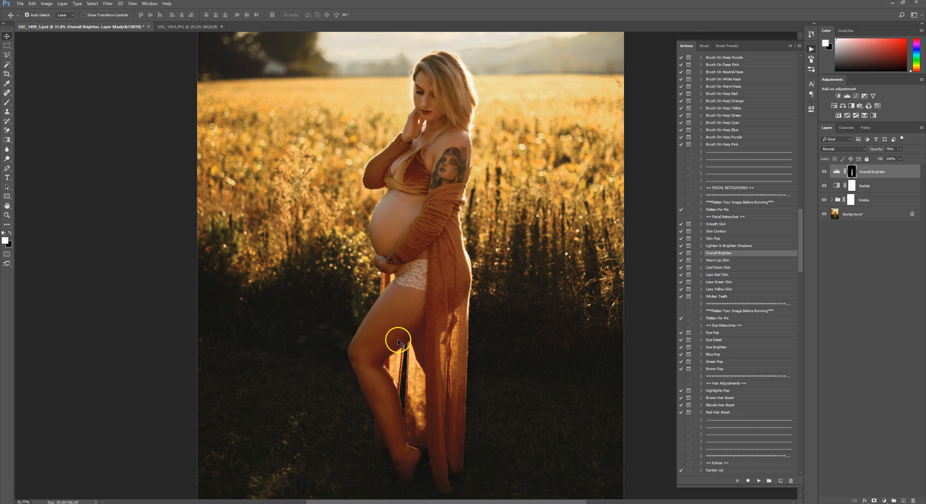
pyautogui.scroll(-4, 394, 385)
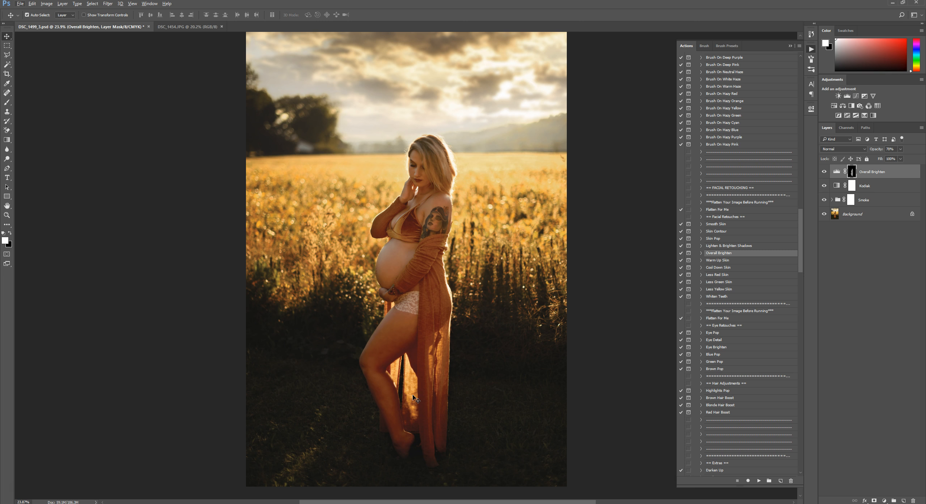
# Add a Vibrance adjustment layer with vibrance +7 and saturation -12, and invert its mask to black.
pyautogui.click(874, 99)
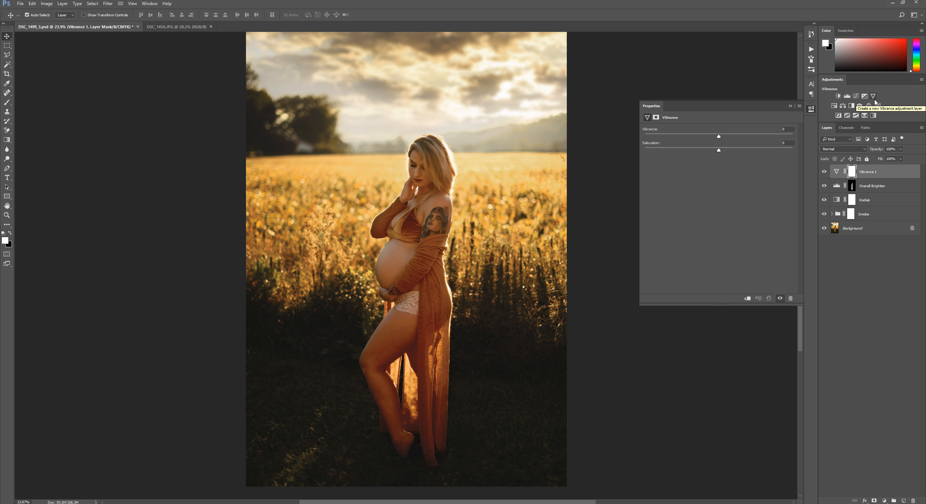
pyautogui.moveTo(719, 150)
pyautogui.mouseDown()
pyautogui.moveTo(711, 151)
pyautogui.moveTo(723, 138)
pyautogui.mouseUp()
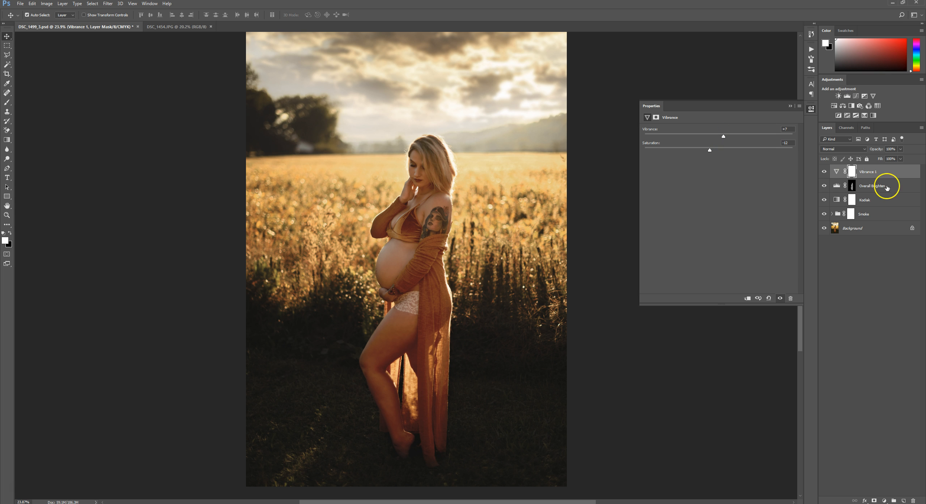
pyautogui.click(851, 171)
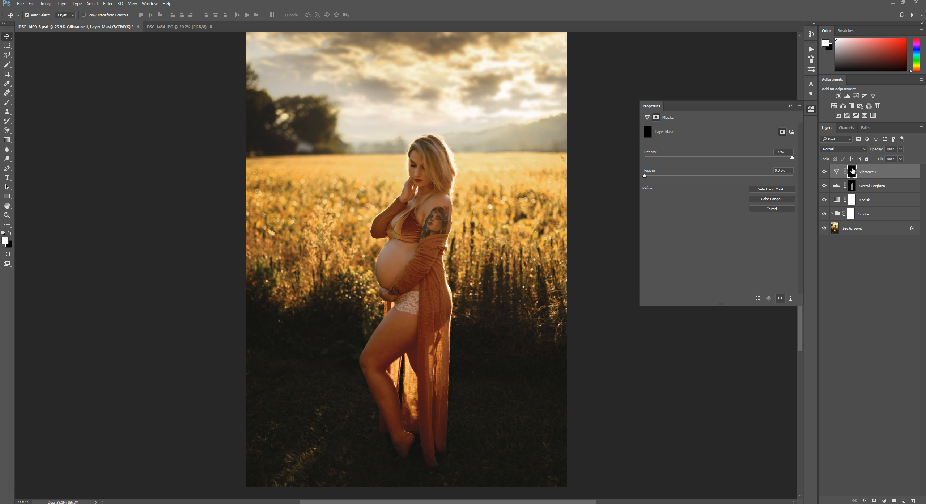
# Paint white over the lower part of the orange dress on the Vibrance mask with a 300 px brush at 100% opacity.
pyautogui.click(5, 103)
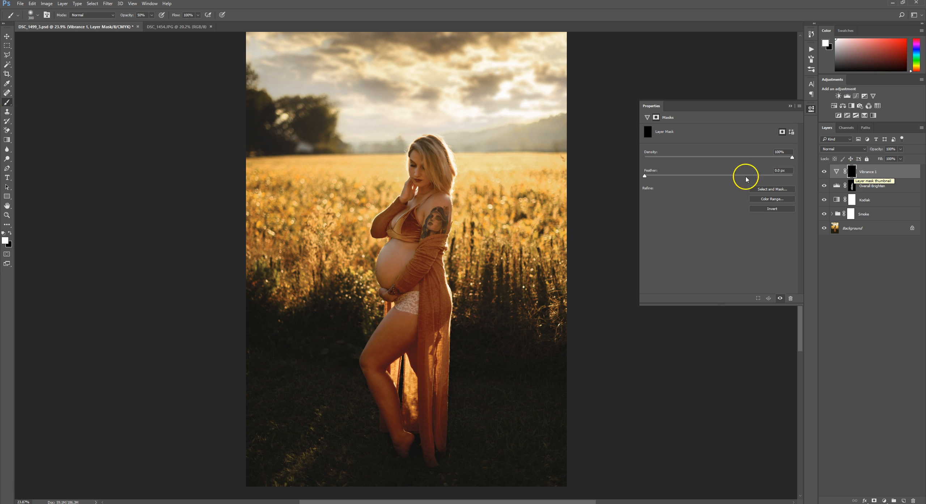
pyautogui.moveTo(126, 14); pyautogui.dragTo(263, 14)
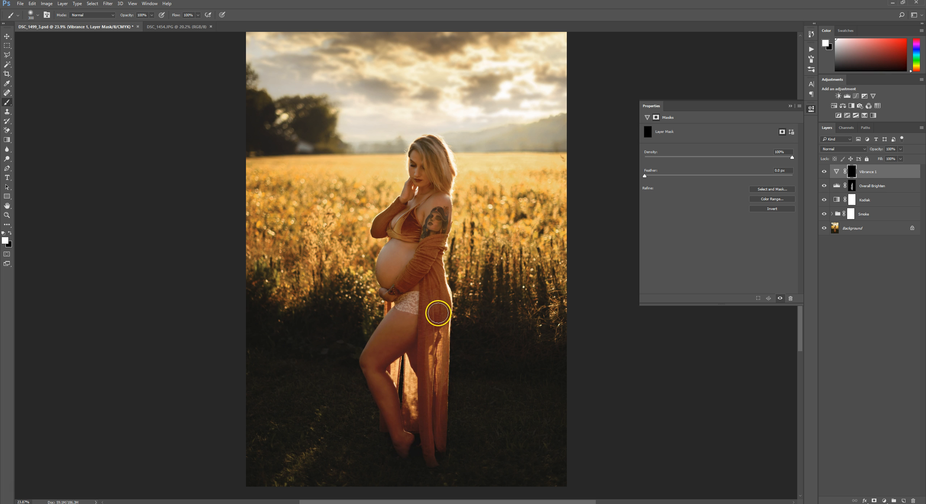
pyautogui.moveTo(428, 423); pyautogui.dragTo(445, 307)
# Paint black beside the dress's back edge on the Vibrance mask with a larger brush at 50% opacity, and compare the layer hidden and shown.
pyautogui.press('x')
pyautogui.press(']')
pyautogui.press(']')
pyautogui.press(']')
pyautogui.press('5')
pyautogui.moveTo(454, 295); pyautogui.dragTo(457, 319)
pyautogui.moveTo(458, 280); pyautogui.dragTo(457, 303)
pyautogui.scroll(-1, 505, 322)
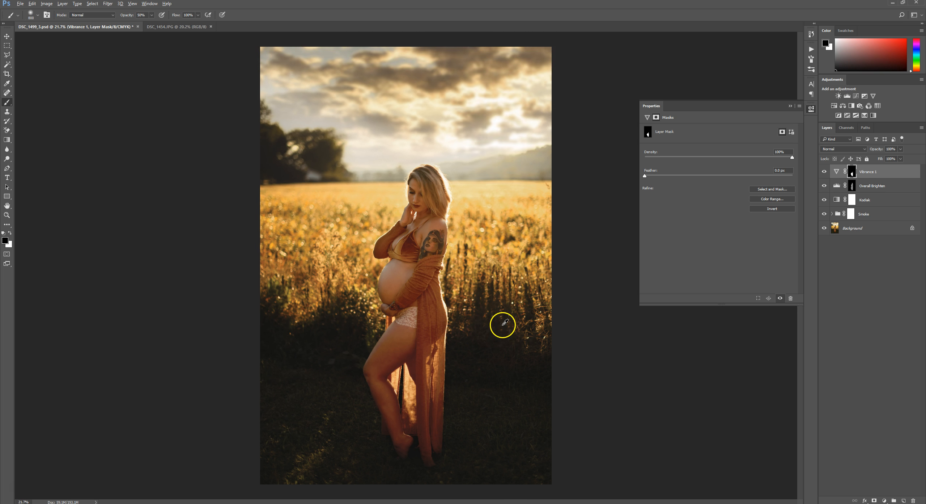
pyautogui.click(825, 172)
pyautogui.click(824, 172)
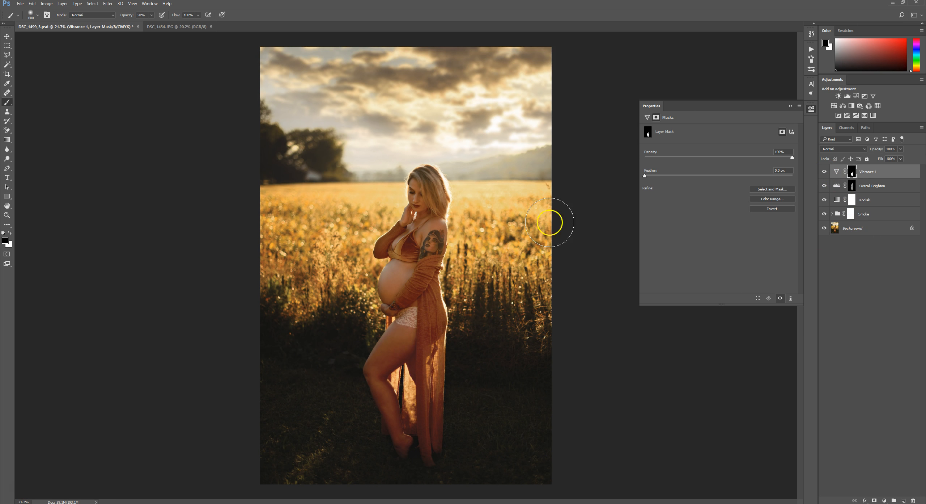
pyautogui.click(7, 36)
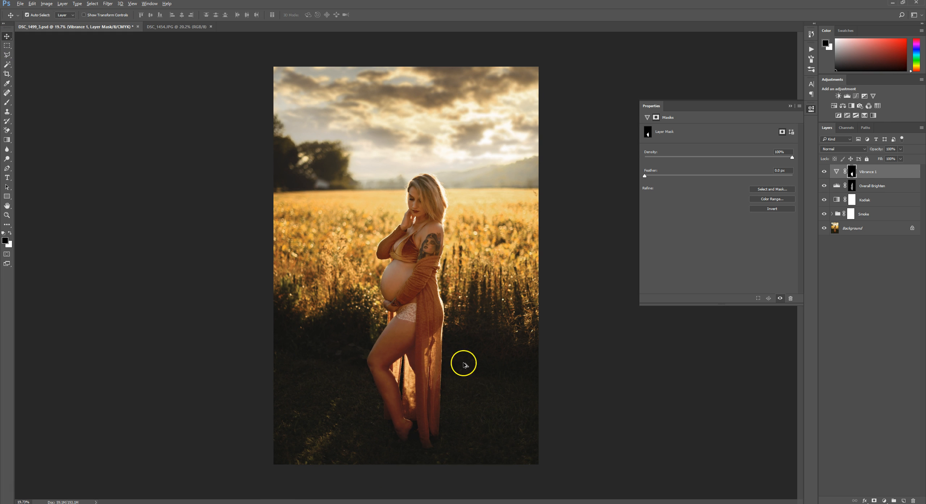
pyautogui.scroll(-2, 515, 361)
# Run the Little Vivid Sun action and move its glow to the bright sky just above the woman's head.
pyautogui.click(811, 49)
pyautogui.moveTo(801, 275); pyautogui.dragTo(813, 346)
pyautogui.click(738, 240)
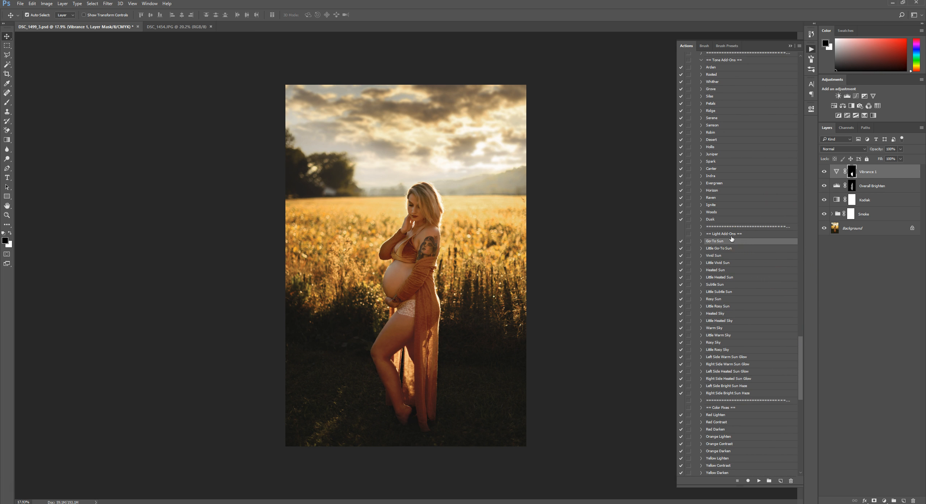
pyautogui.click(724, 262)
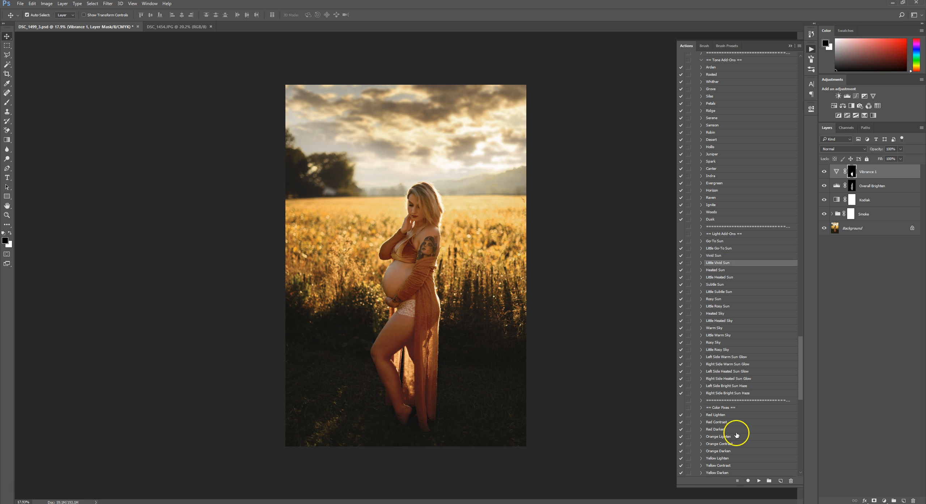
pyautogui.click(760, 481)
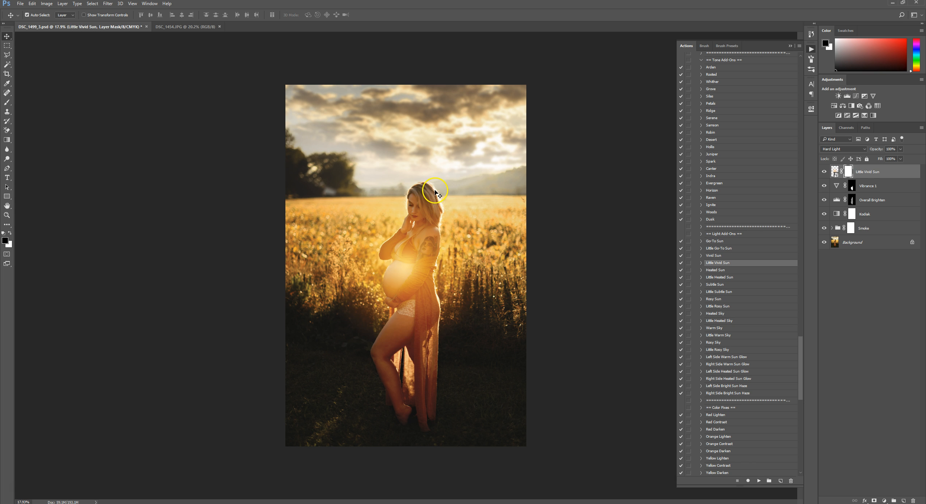
pyautogui.moveTo(406, 267); pyautogui.dragTo(452, 171)
# Paint black over the woman's face and body on the Little Vivid Sun mask with a 200 px brush at 100% opacity.
pyautogui.click(6, 102)
pyautogui.press('[')
pyautogui.press('[')
pyautogui.press('[')
pyautogui.press('[')
pyautogui.press('[')
pyautogui.press('[')
pyautogui.press('[')
pyautogui.moveTo(126, 15); pyautogui.dragTo(287, 16)
pyautogui.scroll(5, 441, 230)
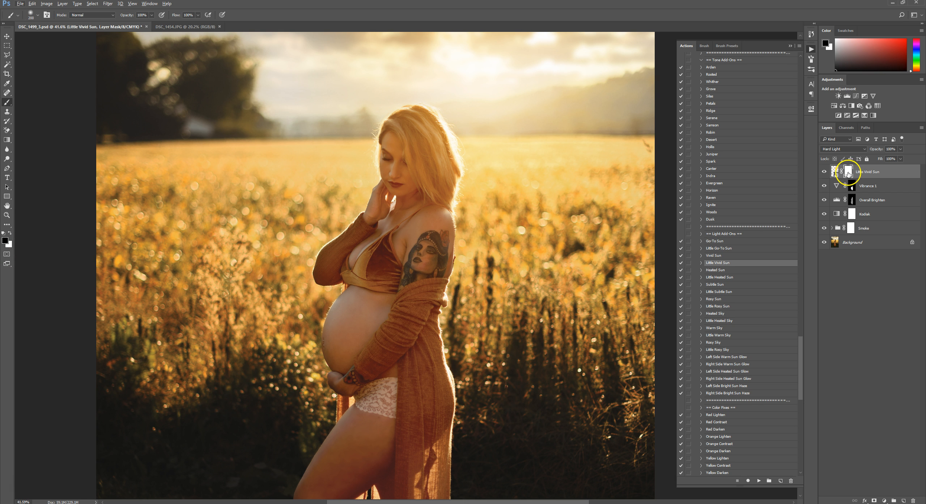
pyautogui.moveTo(411, 134)
pyautogui.mouseDown()
pyautogui.moveTo(411, 186)
pyautogui.moveTo(416, 168)
pyautogui.moveTo(427, 200)
pyautogui.moveTo(437, 189)
pyautogui.moveTo(442, 156)
pyautogui.moveTo(441, 171)
pyautogui.moveTo(421, 119)
pyautogui.moveTo(443, 152)
pyautogui.moveTo(406, 121)
pyautogui.moveTo(391, 146)
pyautogui.moveTo(400, 195)
pyautogui.moveTo(400, 167)
pyautogui.moveTo(407, 187)
pyautogui.moveTo(374, 240)
pyautogui.moveTo(376, 294)
pyautogui.moveTo(397, 300)
pyautogui.moveTo(426, 283)
pyautogui.moveTo(443, 180)
pyautogui.moveTo(426, 201)
pyautogui.moveTo(407, 278)
pyautogui.moveTo(413, 322)
pyautogui.moveTo(398, 298)
pyautogui.mouseUp()
pyautogui.scroll(-5, 398, 298)
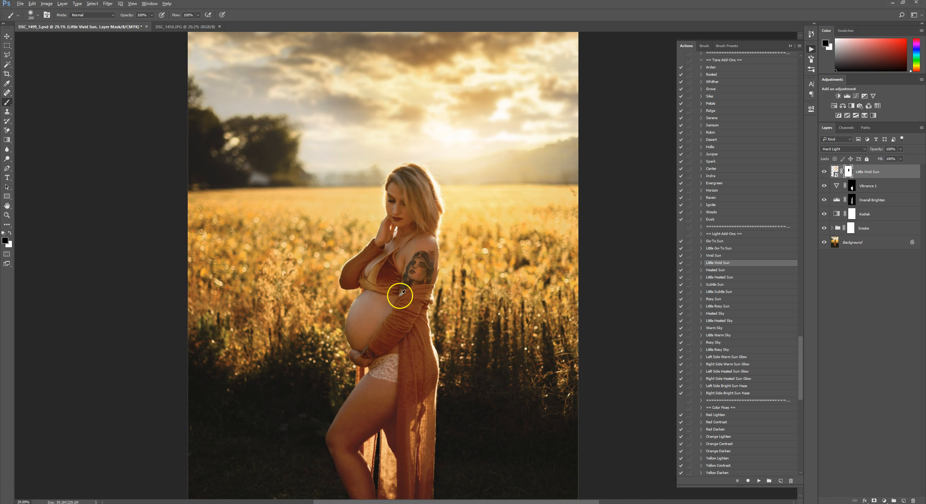
pyautogui.scroll(5, 430, 169)
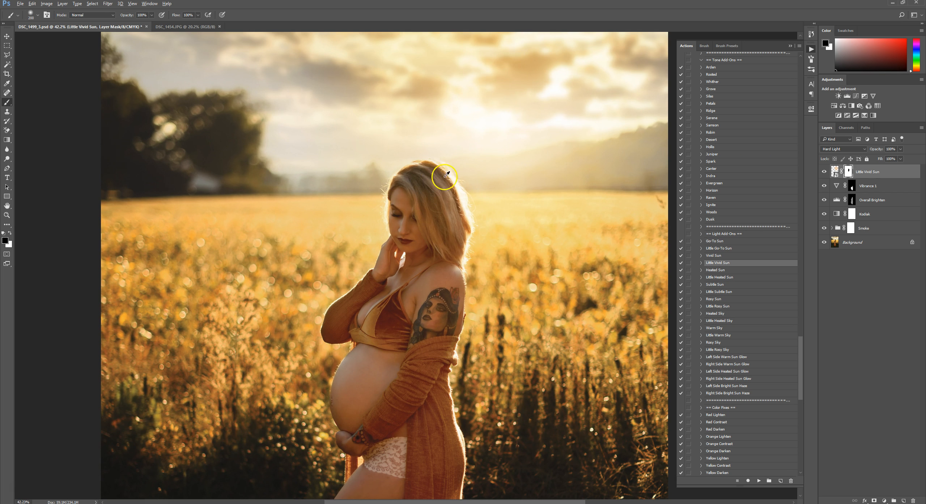
# Paint white along the woman's hair on the Little Vivid Sun mask with a larger brush, and compare the edit with the background alone.
pyautogui.press(']')
pyautogui.press(']')
pyautogui.press(']')
pyautogui.click(474, 192)
pyautogui.moveTo(474, 191)
pyautogui.mouseDown()
pyautogui.moveTo(481, 212)
pyautogui.moveTo(449, 167)
pyautogui.moveTo(425, 155)
pyautogui.moveTo(382, 163)
pyautogui.moveTo(391, 149)
pyautogui.moveTo(423, 144)
pyautogui.mouseUp()
pyautogui.press('v')
pyautogui.hotkey('ctrl', '0')
pyautogui.keyDown('alt'); pyautogui.click(824, 242); pyautogui.keyUp('alt')
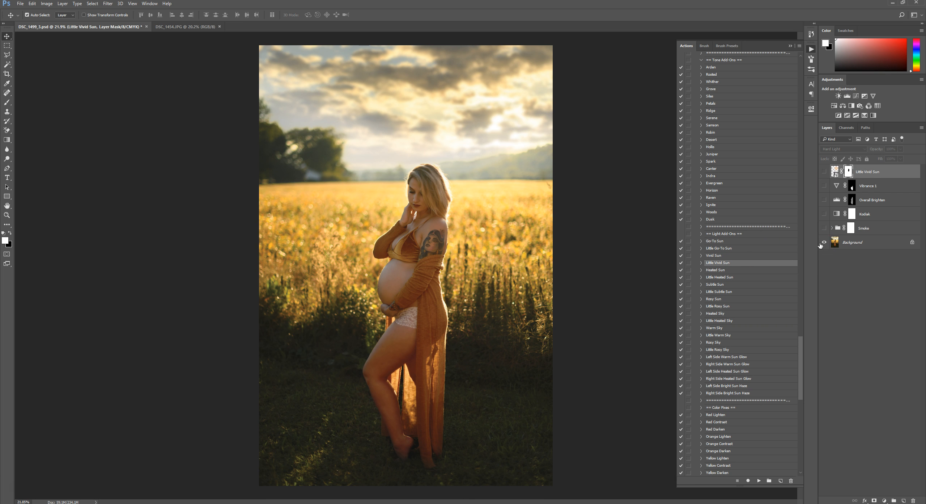
pyautogui.keyDown('alt'); pyautogui.click(822, 243); pyautogui.keyUp('alt')
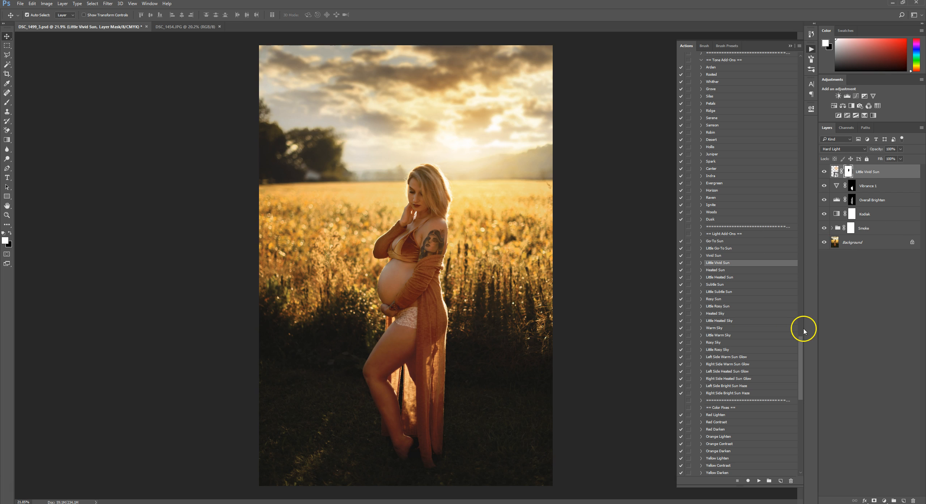
# Run the Soft Brown Ground action to darken the ground, and compare the whole edit with the background layer alone.
pyautogui.moveTo(800, 371); pyautogui.dragTo(800, 201)
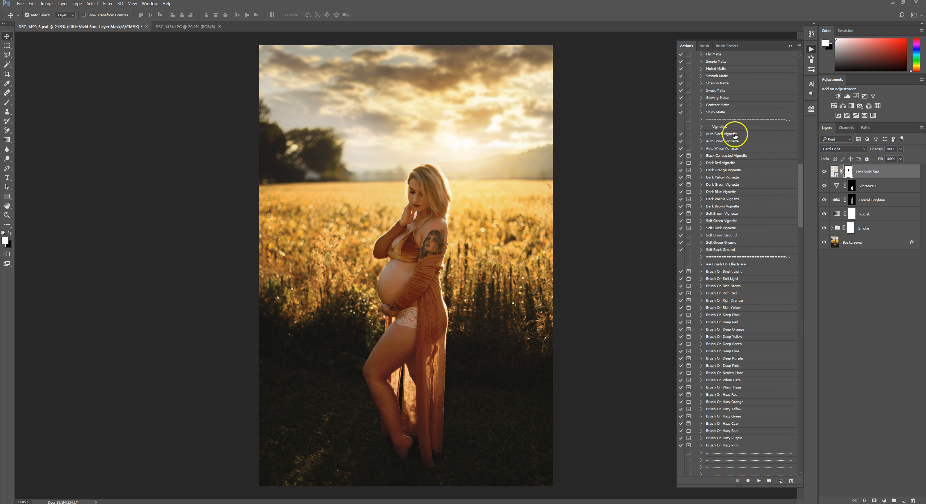
pyautogui.click(721, 234)
pyautogui.click(758, 480)
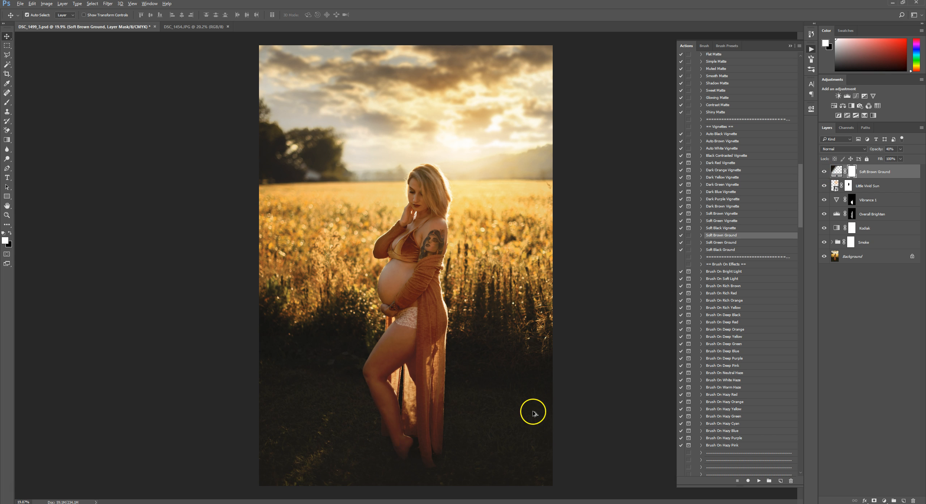
pyautogui.scroll(-1, 532, 409)
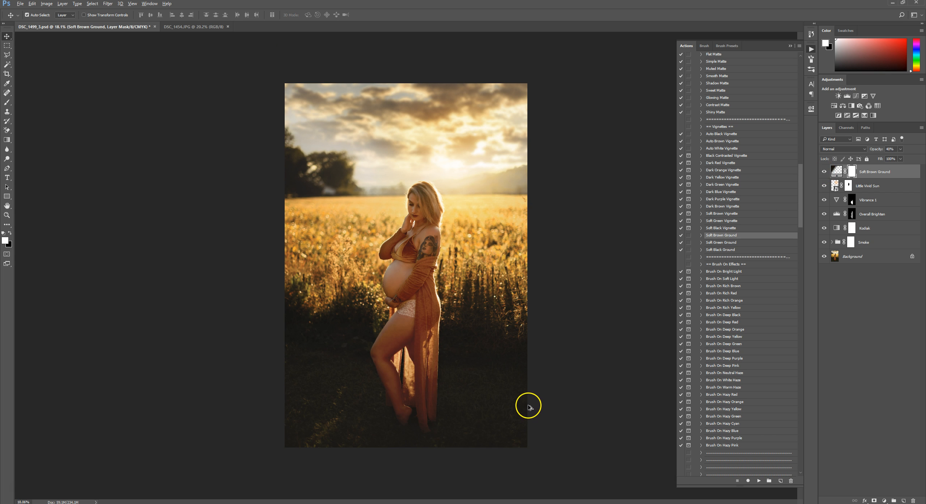
pyautogui.keyDown('alt'); pyautogui.click(825, 256); pyautogui.keyUp('alt')
pyautogui.keyDown('alt'); pyautogui.click(824, 257); pyautogui.keyUp('alt')
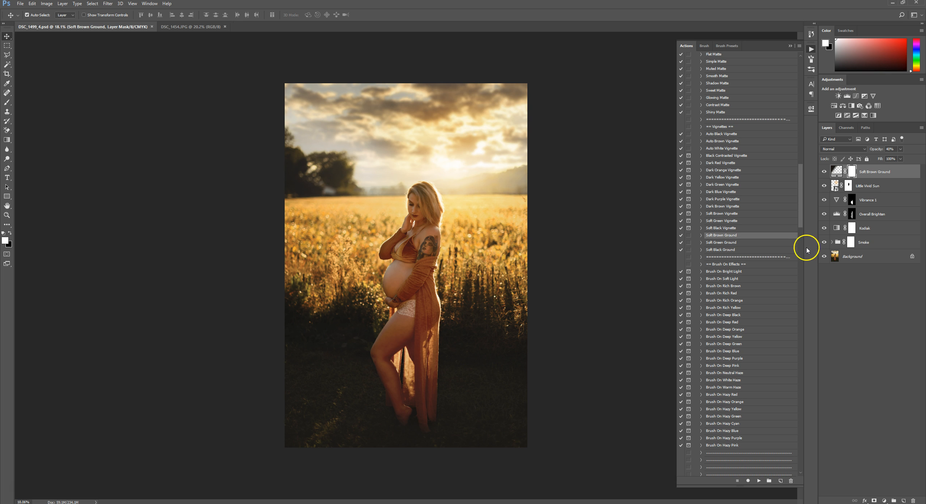
# Flatten the image, duplicate the background as a new layer, and keep the copy selected.
pyautogui.click(849, 257)
pyautogui.rightClick(849, 257)
pyautogui.click(847, 336)
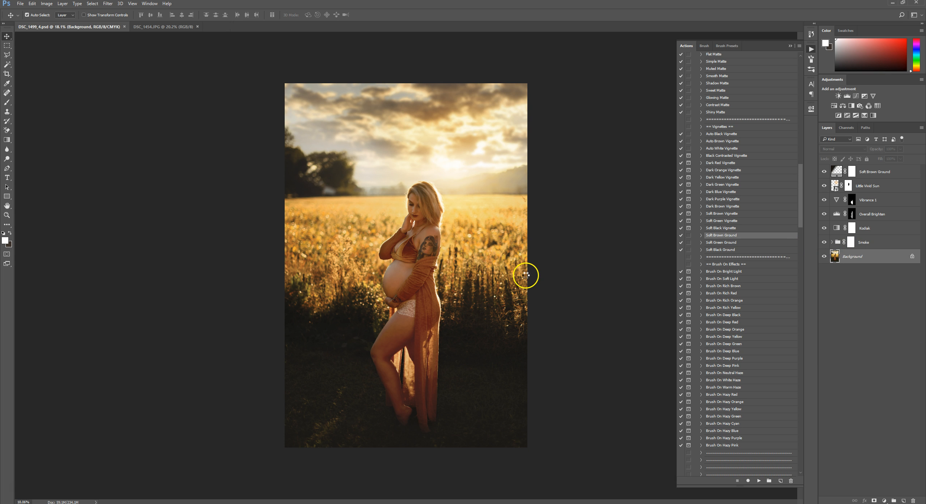
pyautogui.scroll(2, 403, 250)
pyautogui.scroll(2, 429, 255)
pyautogui.hotkey('ctrl', 'j')
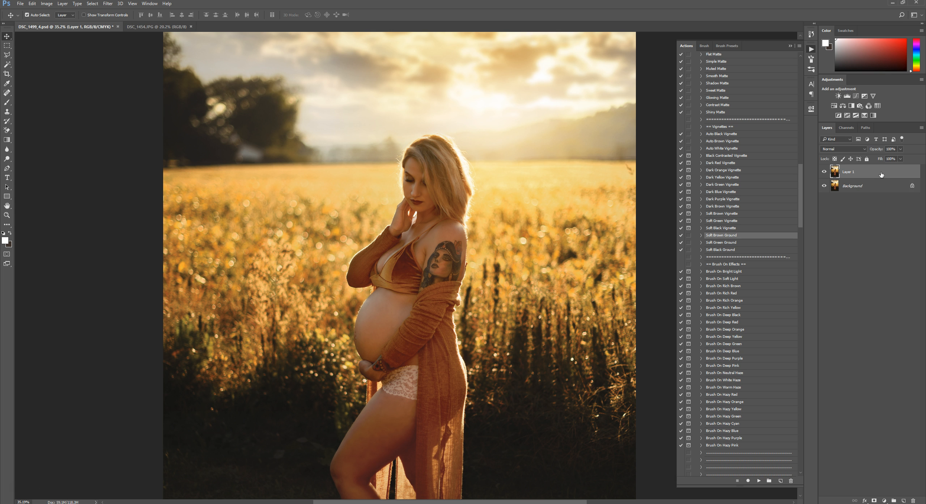
pyautogui.rightClick(883, 185)
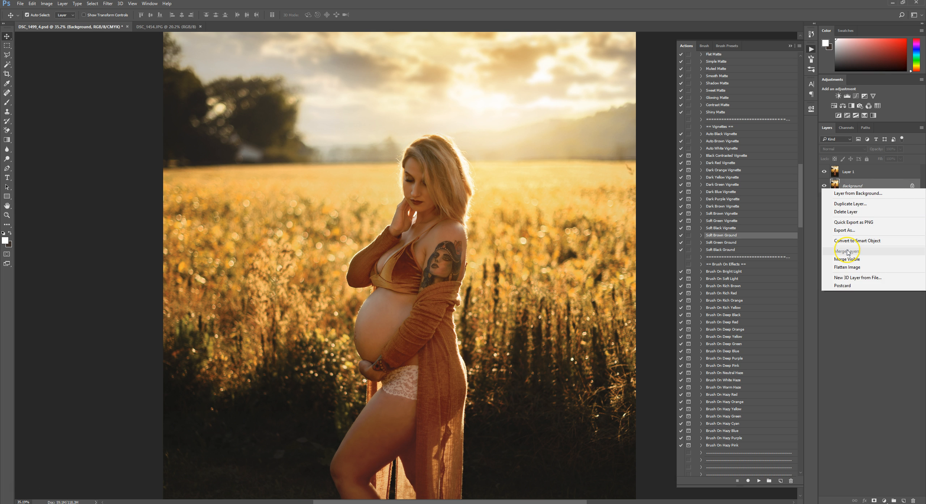
pyautogui.click(849, 172)
# Dodge the highlights on the woman's upper body on Layer 1 at 3% exposure, adjusting the brush size.
pyautogui.click(6, 159)
pyautogui.scroll(3, 237, 212)
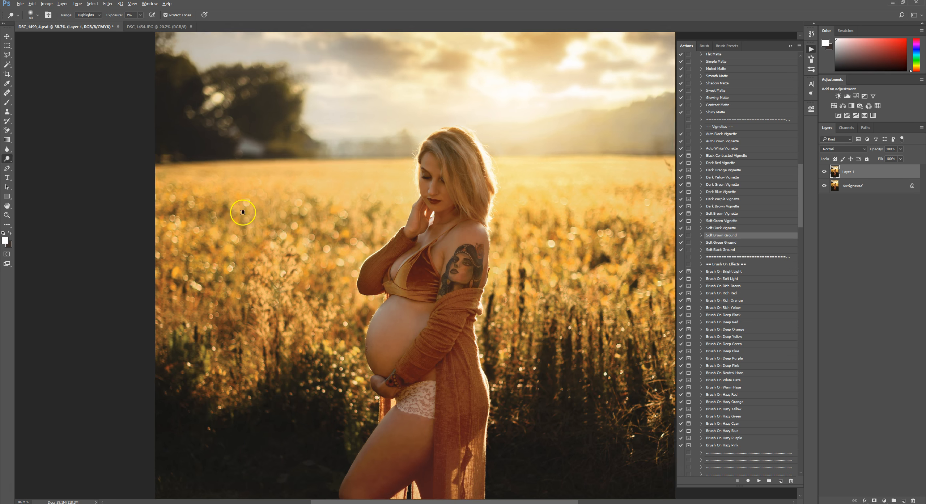
pyautogui.scroll(1, 481, 237)
pyautogui.press(']')
pyautogui.press(']')
pyautogui.press(']')
pyautogui.press(']')
pyautogui.press(']')
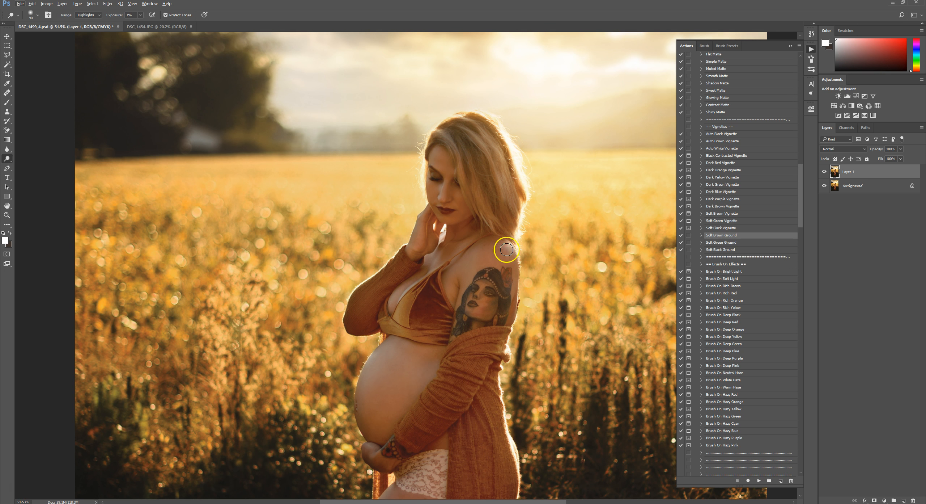
pyautogui.click(89, 15)
pyautogui.click(86, 32)
pyautogui.press('[')
pyautogui.press('[')
pyautogui.press('[')
pyautogui.press('[')
pyautogui.press('[')
pyautogui.scroll(-5, 500, 275)
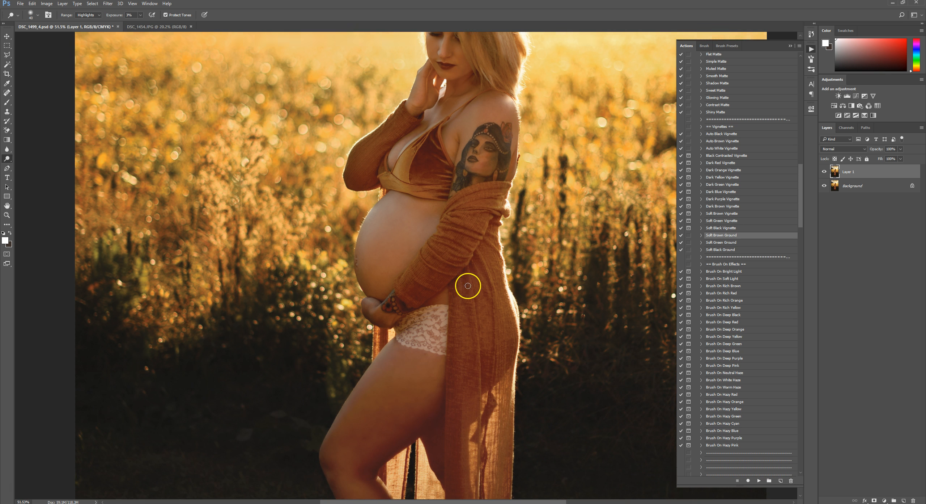
# Dodge the highlights on the belly and the dress with a brush of about 200 px at 3% exposure.
pyautogui.press(']')
pyautogui.press(']')
pyautogui.press(']')
pyautogui.press(']')
pyautogui.scroll(1, 389, 202)
pyautogui.press(']')
pyautogui.press(']')
pyautogui.press(']')
pyautogui.press(']')
pyautogui.press(']')
pyautogui.press(']')
pyautogui.press(']')
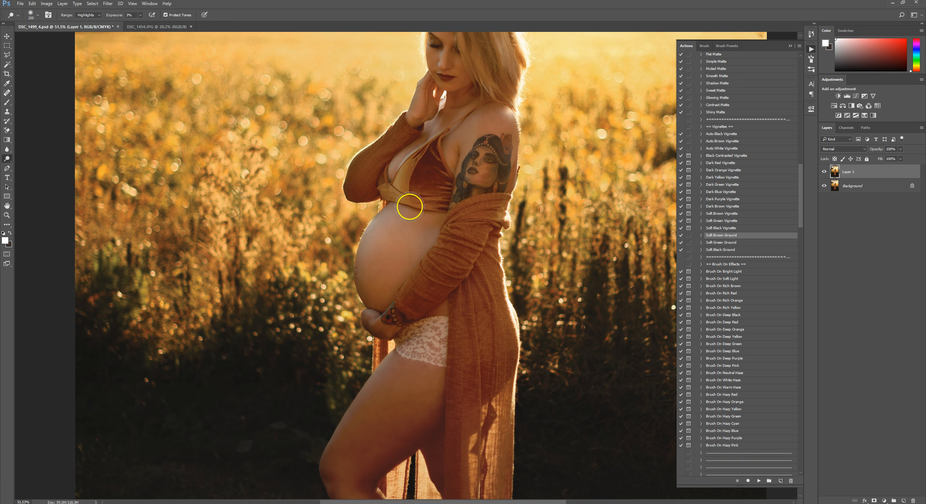
pyautogui.press('[')
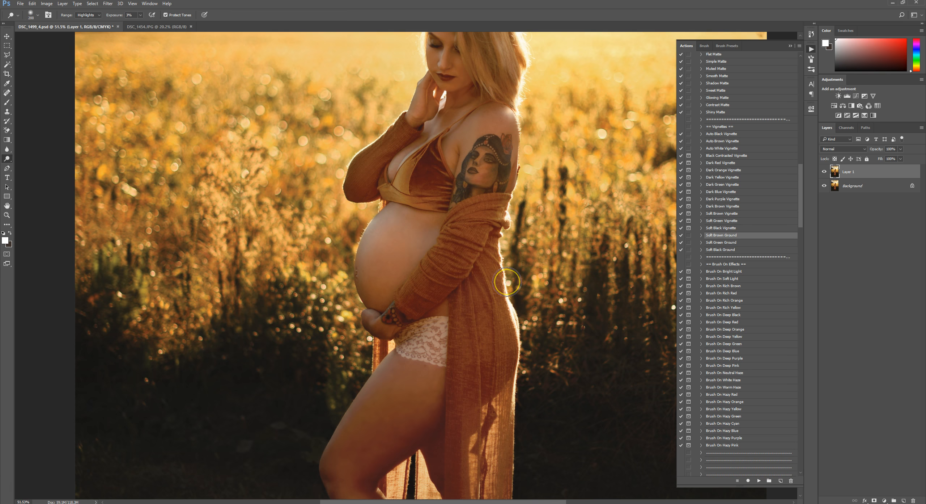
pyautogui.scroll(-3, 507, 281)
pyautogui.scroll(-1, 506, 282)
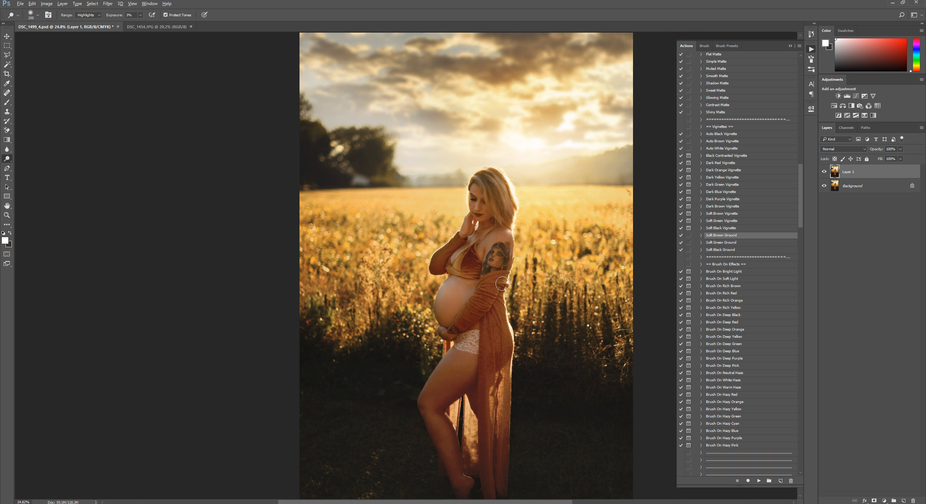
# Burn the shadows of the woman's lips and eyes with a small brush at 3% exposure.
pyautogui.scroll(-1, 499, 284)
pyautogui.scroll(1, 407, 357)
pyautogui.scroll(2, 409, 221)
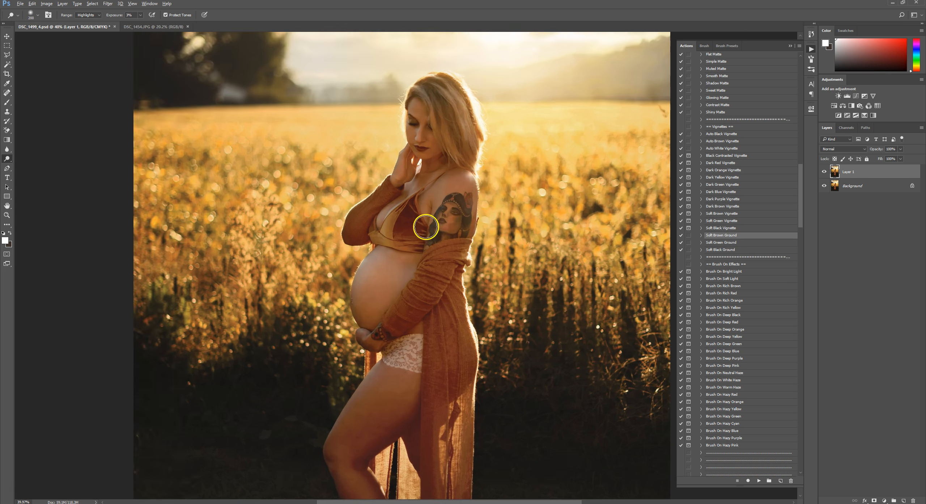
pyautogui.scroll(1, 426, 223)
pyautogui.scroll(1, 461, 234)
pyautogui.scroll(1, 414, 207)
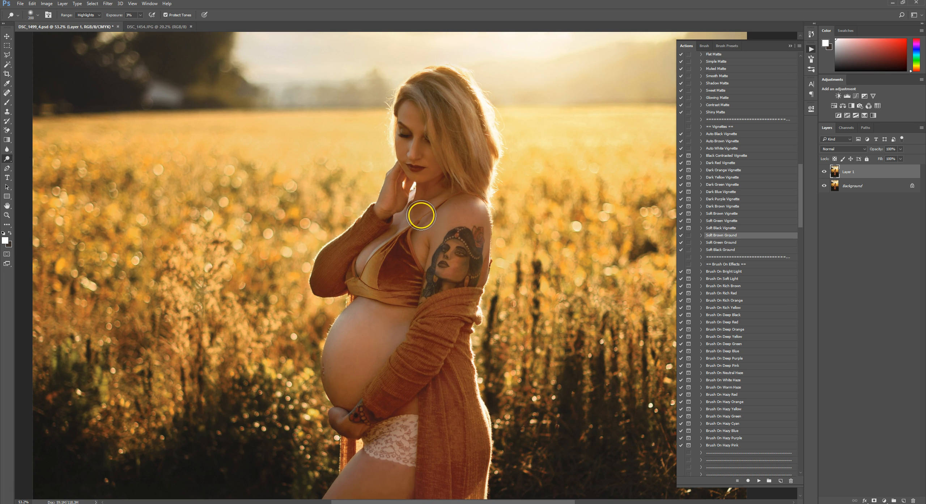
pyautogui.scroll(1, 420, 213)
pyautogui.rightClick(10, 159)
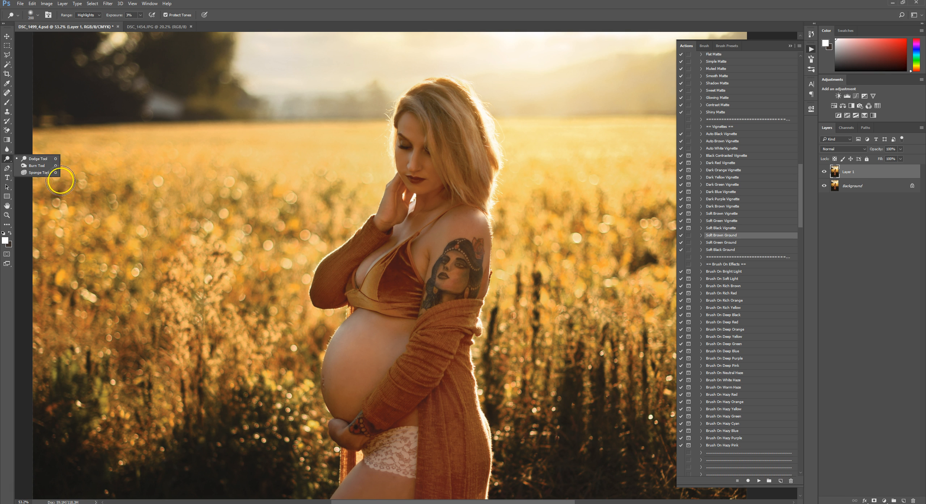
pyautogui.click(33, 166)
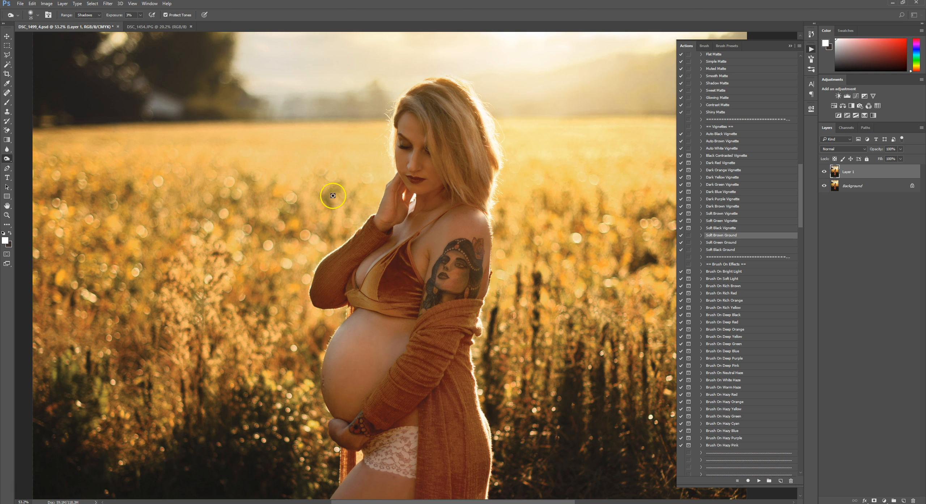
pyautogui.click(86, 15)
pyautogui.click(88, 21)
pyautogui.moveTo(418, 170)
pyautogui.mouseDown()
pyautogui.moveTo(415, 170)
pyautogui.moveTo(420, 150)
pyautogui.moveTo(416, 169)
pyautogui.moveTo(419, 158)
pyautogui.moveTo(418, 180)
pyautogui.mouseUp()
pyautogui.press(']')
pyautogui.press(']')
pyautogui.press(']')
pyautogui.press(']')
pyautogui.press('[')
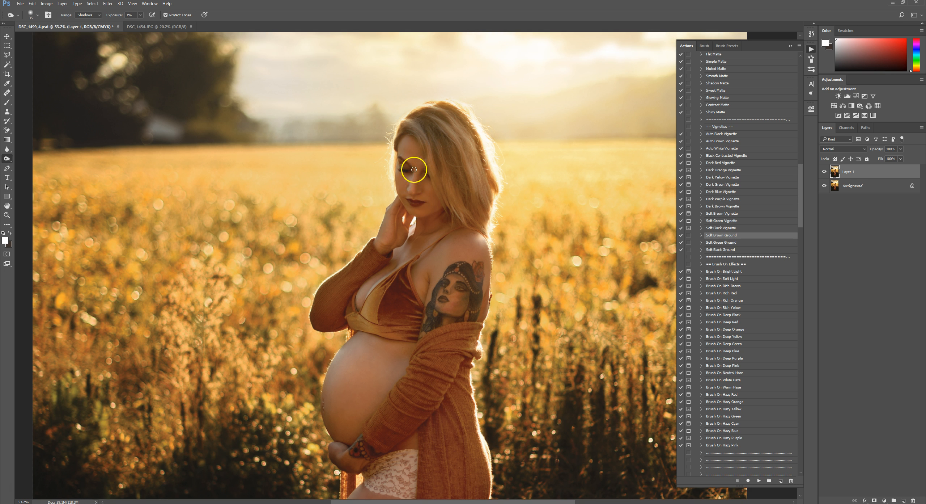
# Burn the shadows of the upper-arm tattoo with a larger brush.
pyautogui.press(']')
pyautogui.press(']')
pyautogui.press(']')
pyautogui.press(']')
pyautogui.press(']')
pyautogui.press(']')
pyautogui.press(']')
pyautogui.press(']')
pyautogui.press(']')
pyautogui.press(']')
pyautogui.moveTo(430, 276)
pyautogui.mouseDown()
pyautogui.moveTo(427, 302)
pyautogui.moveTo(432, 260)
pyautogui.moveTo(478, 314)
pyautogui.moveTo(486, 259)
pyautogui.mouseUp()
pyautogui.press('[')
pyautogui.press('[')
pyautogui.press('[')
pyautogui.press('[')
pyautogui.press(']')
pyautogui.press(']')
pyautogui.press(']')
pyautogui.press(']')
# Burn the midtones along the belly's edge, the tattoo and the shoulder at 3% exposure, reducing the brush size.
pyautogui.click(88, 15)
pyautogui.click(92, 28)
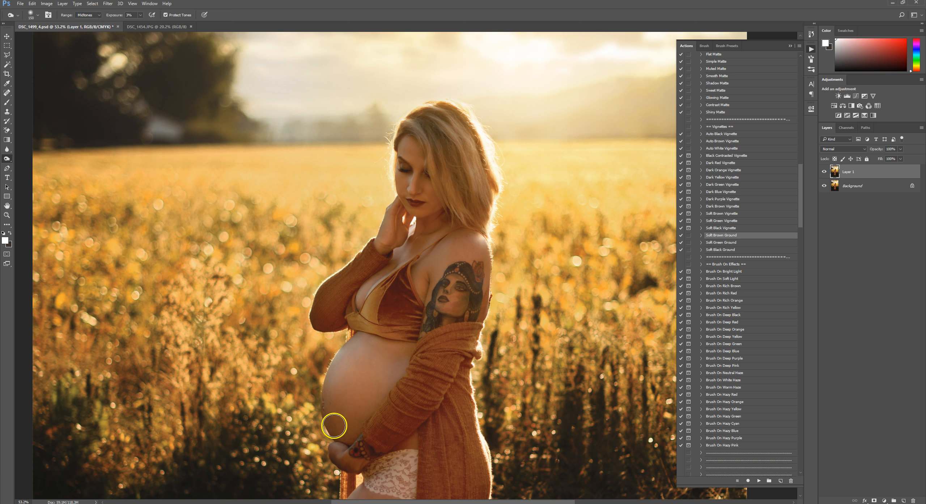
pyautogui.scroll(-2, 403, 419)
pyautogui.scroll(-2, 402, 416)
pyautogui.press('[')
pyautogui.press('[')
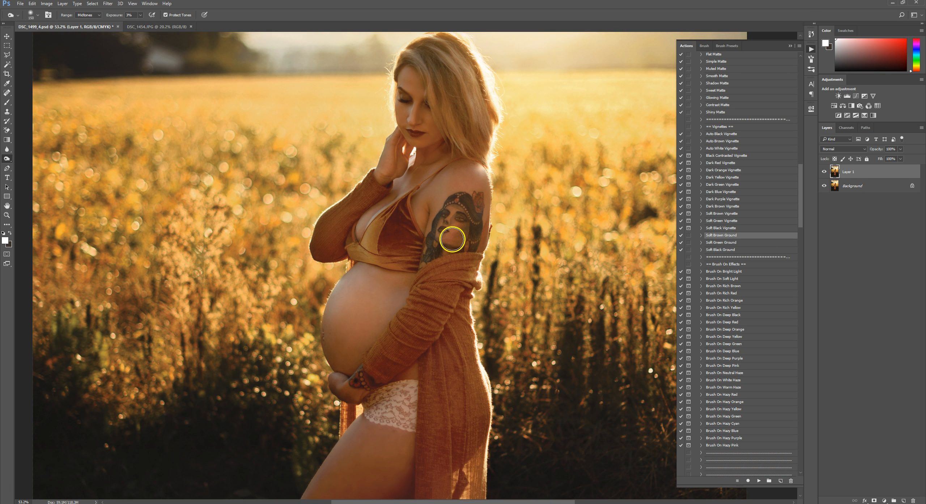
pyautogui.press('[')
pyautogui.press('[')
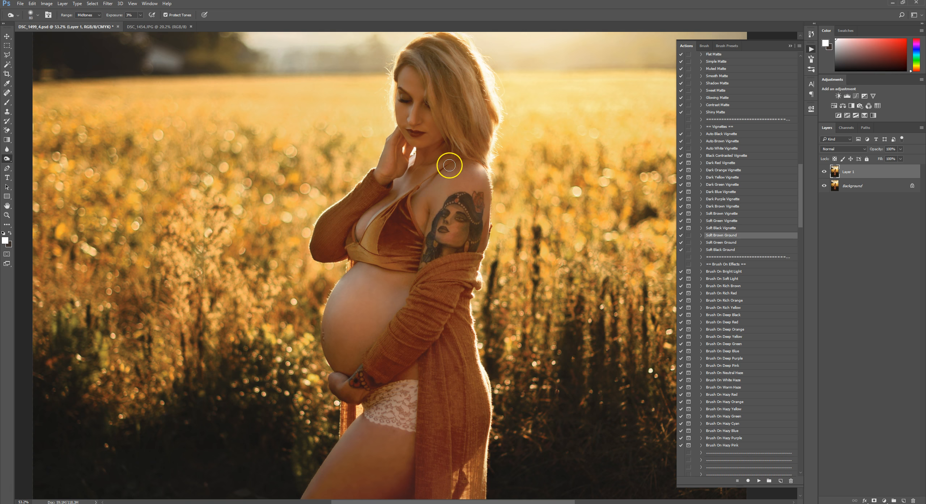
pyautogui.scroll(1, 396, 253)
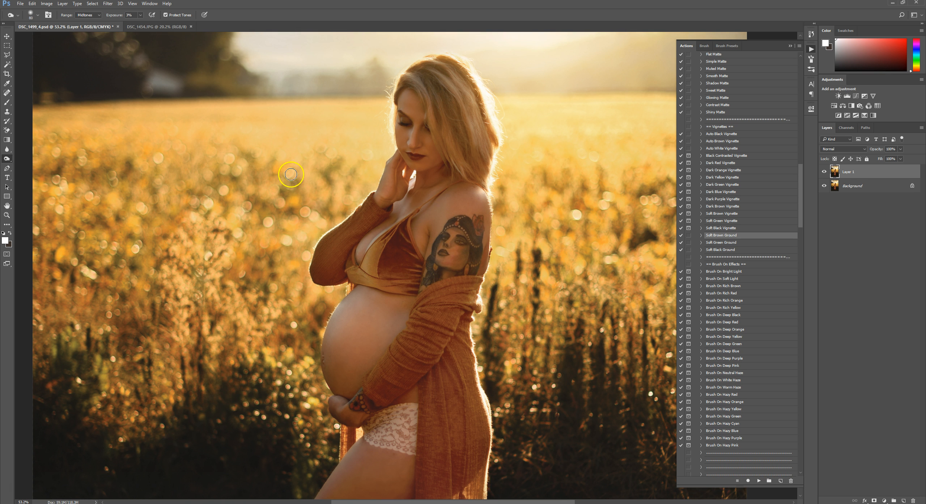
# Dodge the midtones on the woman's skin with a small brush at 3% exposure, and check the whole photo.
pyautogui.rightClick(6, 159)
pyautogui.click(52, 159)
pyautogui.click(89, 15)
pyautogui.click(89, 25)
pyautogui.press('[')
pyautogui.press('[')
pyautogui.press('[')
pyautogui.press('[')
pyautogui.press('[')
pyautogui.press('[')
pyautogui.press('[')
pyautogui.press('[')
pyautogui.press('[')
pyautogui.press(']')
pyautogui.press(']')
pyautogui.press(']')
pyautogui.press('[')
pyautogui.press('[')
pyautogui.press('[')
pyautogui.scroll(-8, 524, 288)
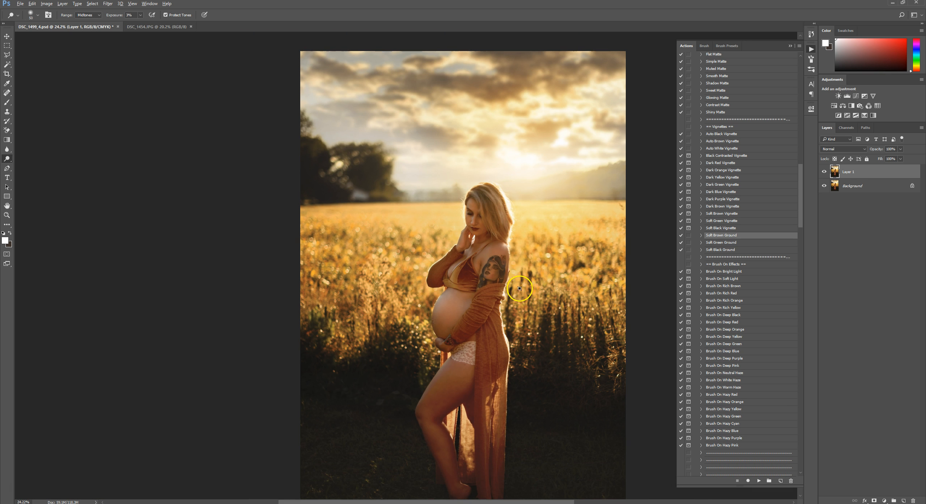
pyautogui.scroll(7, 488, 316)
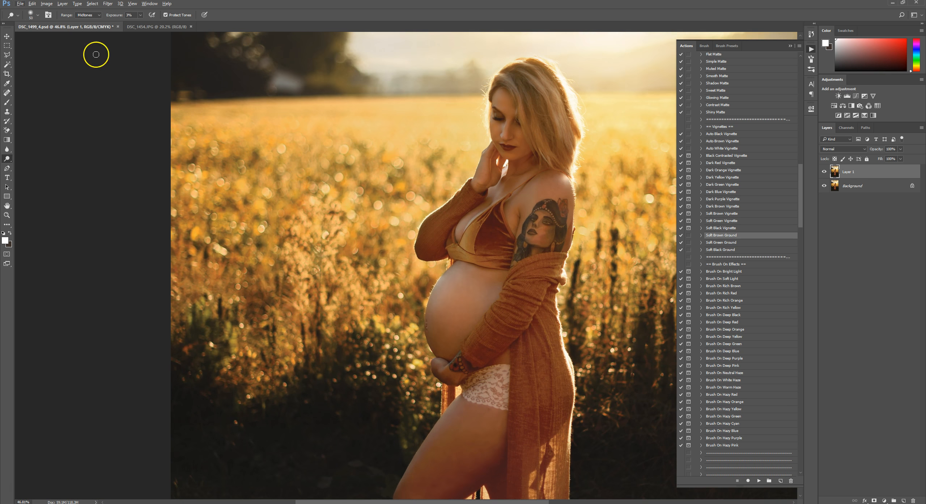
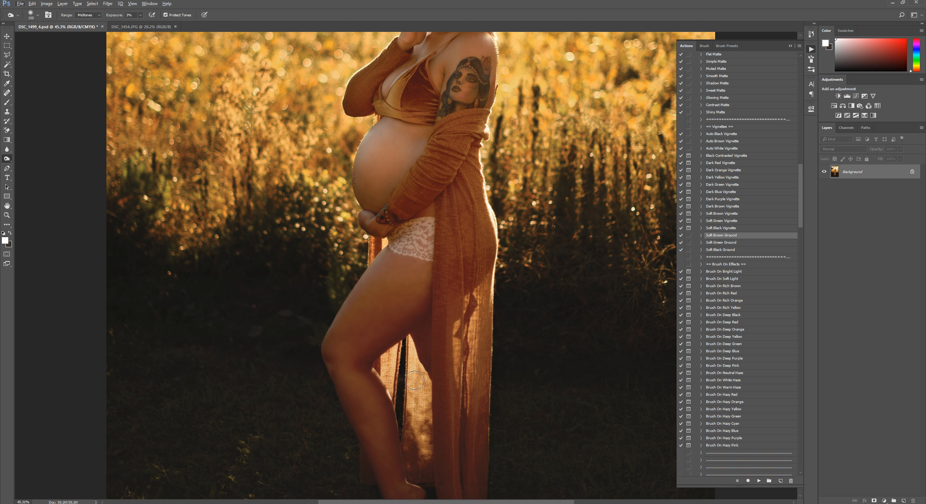
# Duplicate the background layer and choose the Patch tool for retouching the legs.
pyautogui.click(563, 314)
pyautogui.moveTo(563, 314); pyautogui.dragTo(647, 314)
pyautogui.hotkey('ctrl', 'j')
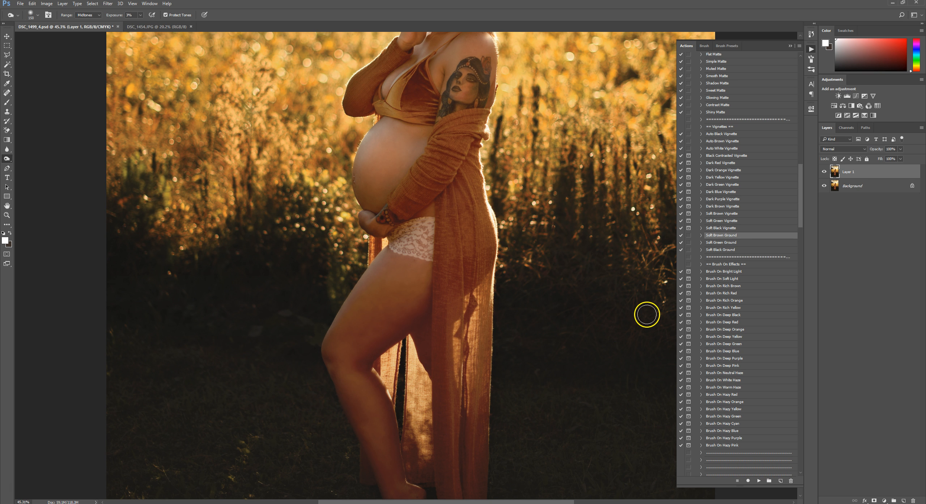
pyautogui.click(5, 94)
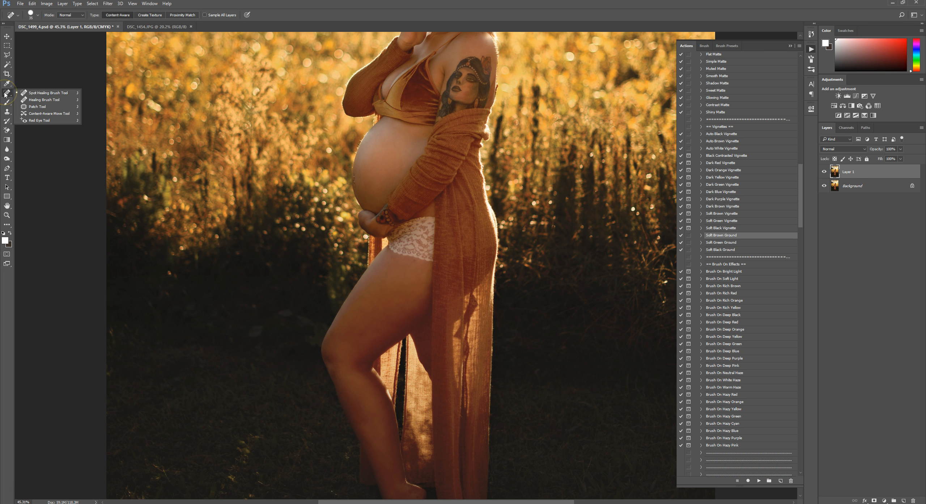
pyautogui.click(30, 94)
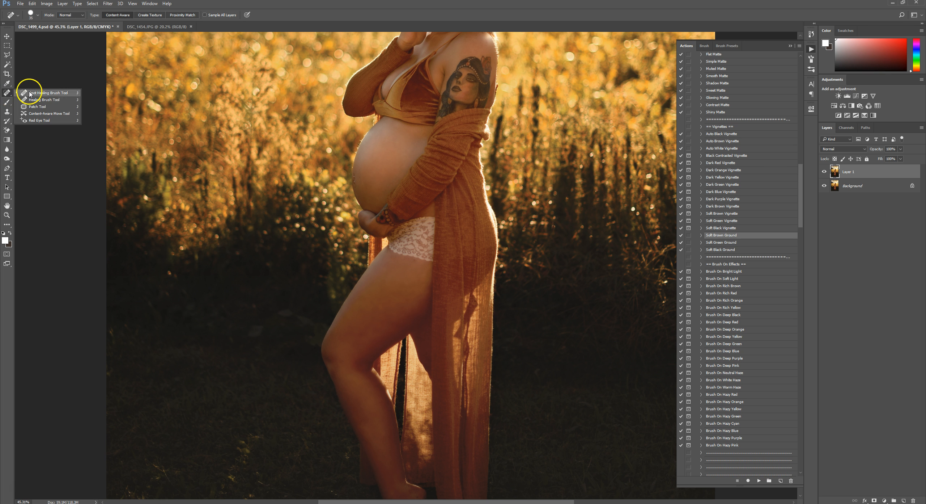
pyautogui.click(36, 106)
pyautogui.scroll(-2, 378, 279)
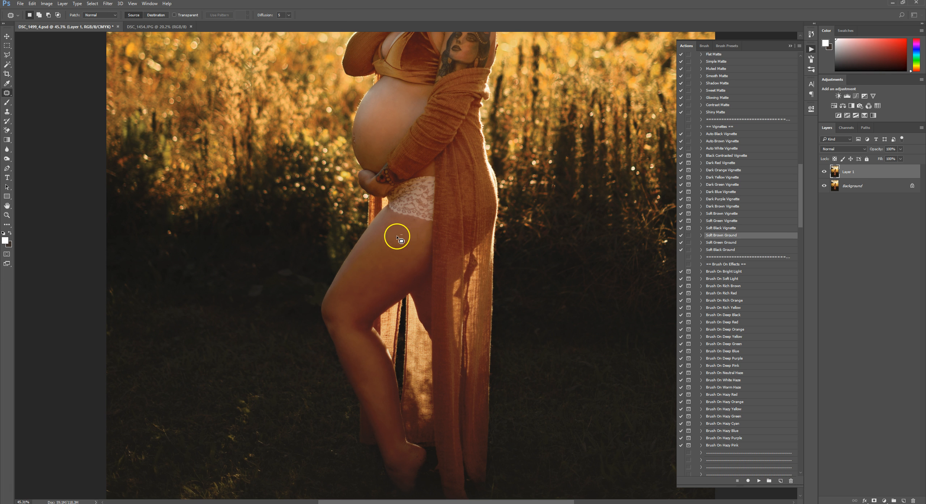
# Patch two uneven skin areas on the upper and middle thigh, fading each patch to partial opacity.
pyautogui.moveTo(412, 253); pyautogui.dragTo(379, 275)
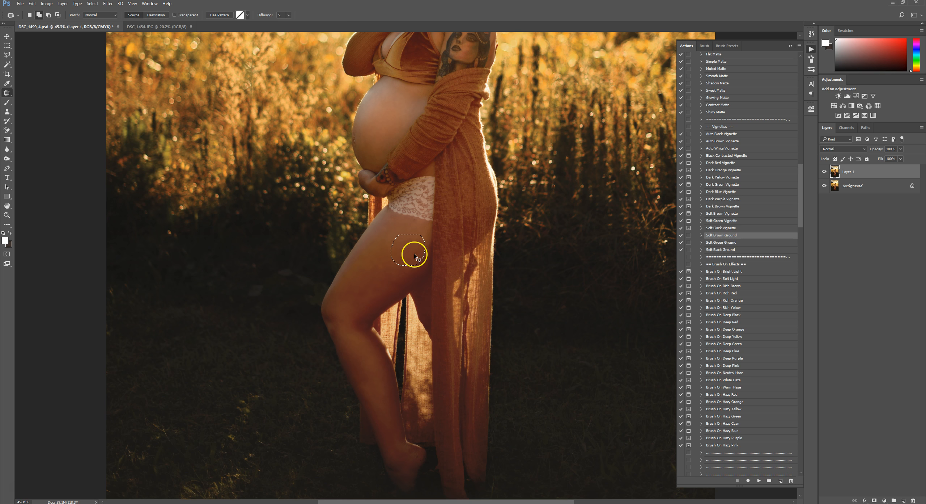
pyautogui.hotkey('ctrl', 'shift', 'f')
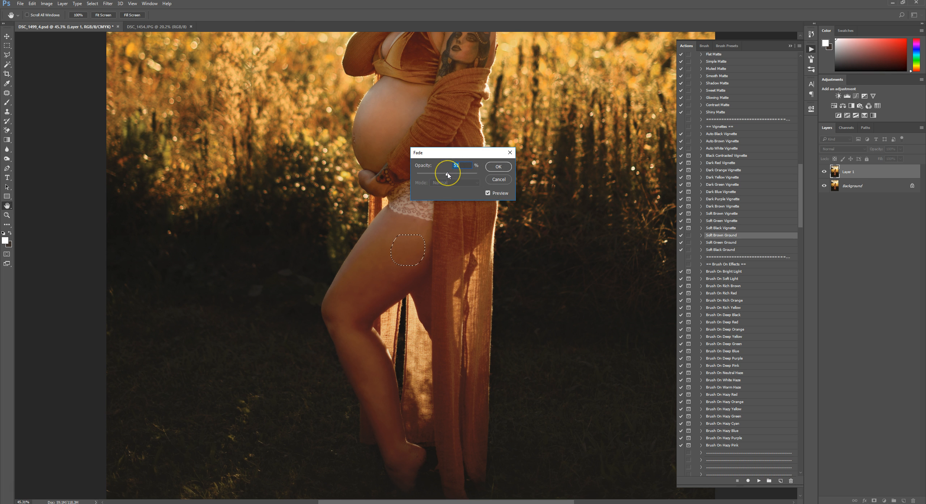
pyautogui.click(499, 167)
pyautogui.click(419, 269)
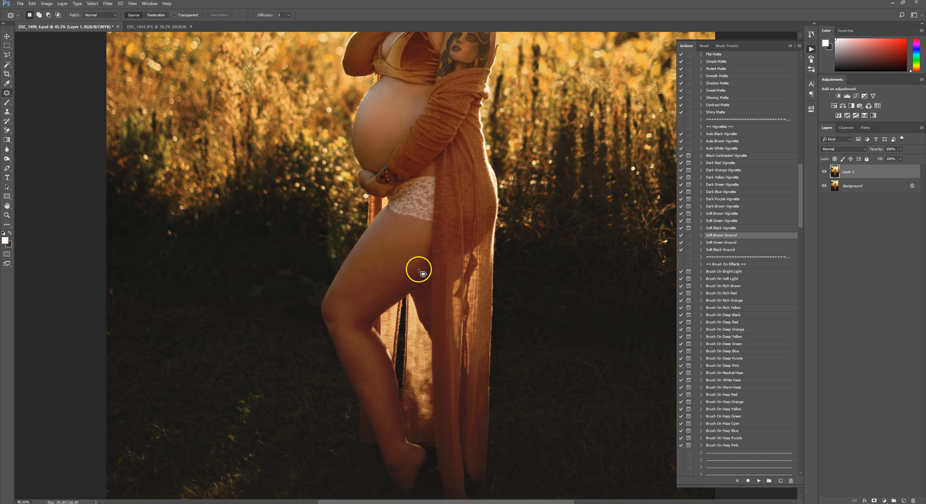
pyautogui.moveTo(369, 263)
pyautogui.mouseDown()
pyautogui.moveTo(394, 277)
pyautogui.moveTo(406, 263)
pyautogui.moveTo(413, 243)
pyautogui.mouseUp()
pyautogui.hotkey('ctrl', 'shift', 'f')
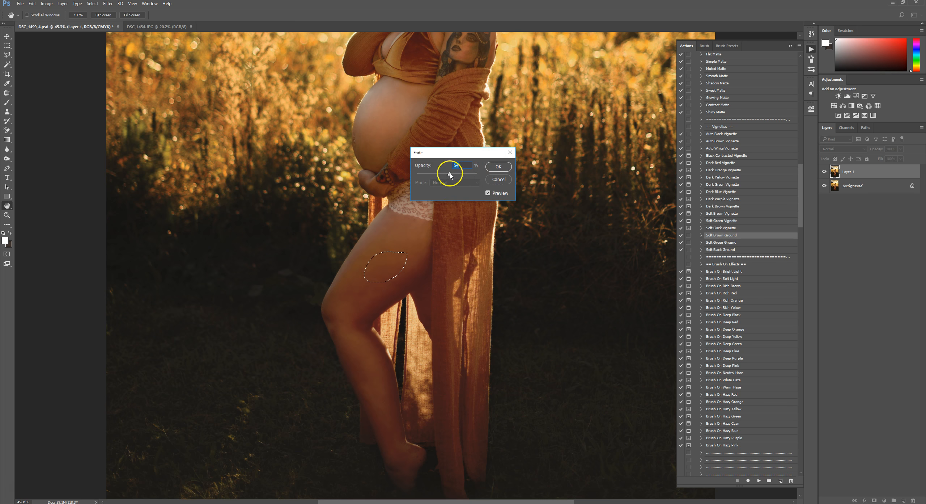
pyautogui.click(498, 166)
# Patch the skin on the lower thigh just above the knee in two places, fading each patch, and clear the selection.
pyautogui.moveTo(361, 275)
pyautogui.mouseDown()
pyautogui.moveTo(353, 301)
pyautogui.moveTo(387, 291)
pyautogui.moveTo(401, 262)
pyautogui.mouseUp()
pyautogui.hotkey('ctrl', 'shift', 'f')
pyautogui.click(498, 166)
pyautogui.moveTo(351, 275)
pyautogui.mouseDown()
pyautogui.moveTo(369, 279)
pyautogui.moveTo(388, 249)
pyautogui.mouseUp()
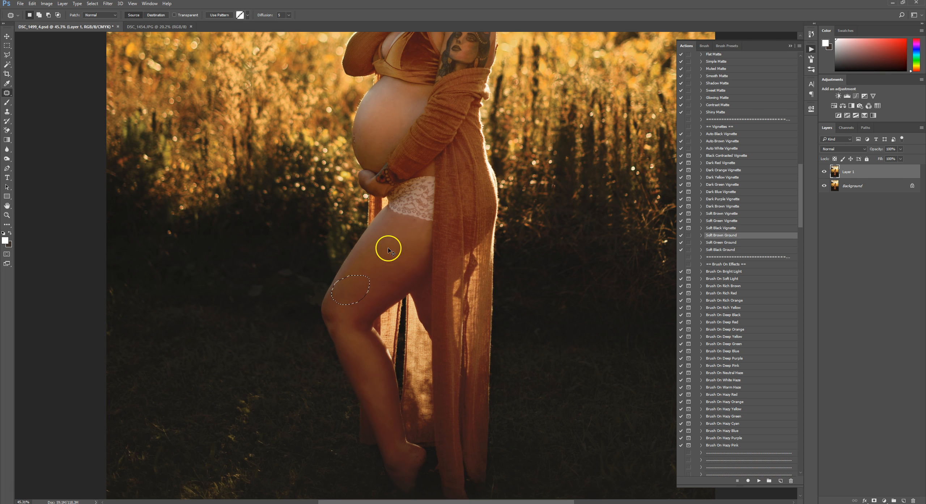
pyautogui.hotkey('ctrl', 'shift', 'f')
pyautogui.click(498, 166)
pyautogui.hotkey('ctrl', 'd')
# Patch the front of the upper thigh with the fade at 46% opacity, and patch the middle of the thigh.
pyautogui.moveTo(383, 216)
pyautogui.mouseDown()
pyautogui.moveTo(370, 260)
pyautogui.moveTo(397, 225)
pyautogui.moveTo(385, 219)
pyautogui.mouseUp()
pyautogui.moveTo(389, 235)
pyautogui.mouseDown()
pyautogui.moveTo(380, 261)
pyautogui.moveTo(365, 270)
pyautogui.mouseUp()
pyautogui.hotkey('ctrl', 'shift', 'f')
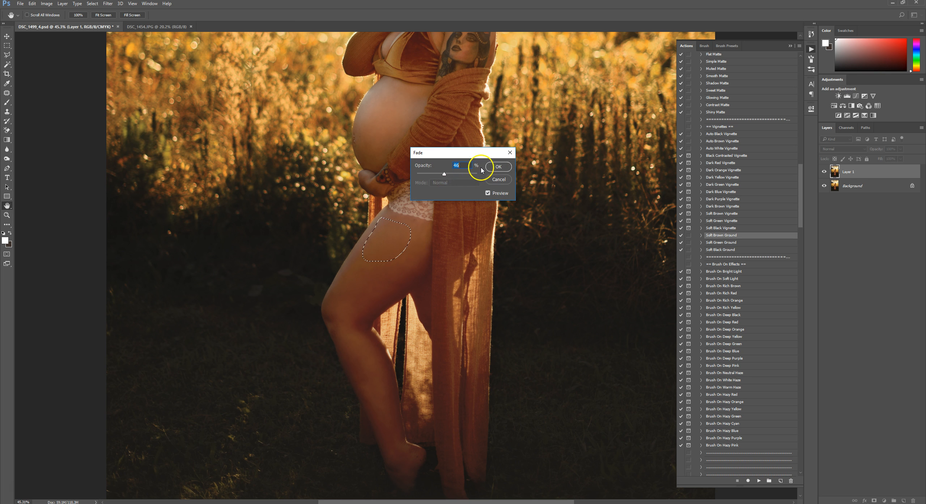
pyautogui.click(483, 165)
pyautogui.moveTo(383, 278)
pyautogui.mouseDown()
pyautogui.moveTo(368, 302)
pyautogui.moveTo(390, 299)
pyautogui.moveTo(414, 270)
pyautogui.mouseUp()
pyautogui.hotkey('ctrl', 'shift', 'f')
pyautogui.click(491, 178)
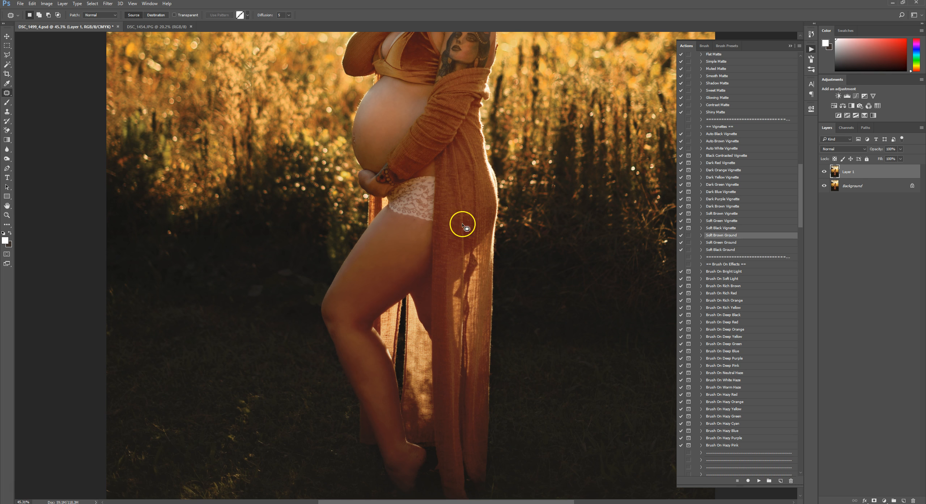
# Patch the thigh just below the lace underwear and the skin beneath that spot, fading both patches.
pyautogui.moveTo(407, 222)
pyautogui.mouseDown()
pyautogui.moveTo(415, 242)
pyautogui.moveTo(428, 228)
pyautogui.moveTo(421, 222)
pyautogui.moveTo(393, 252)
pyautogui.mouseUp()
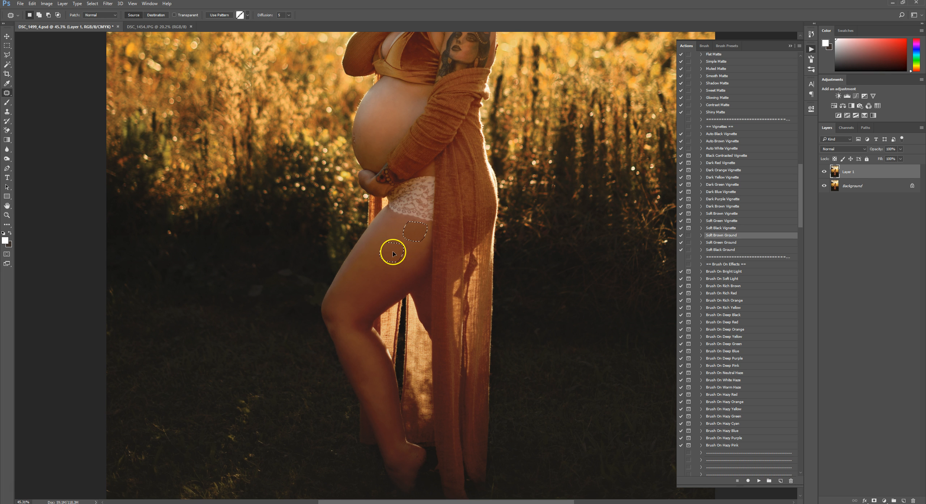
pyautogui.hotkey('ctrl', 'shift', 'f')
pyautogui.click(497, 167)
pyautogui.hotkey('ctrl', 'd')
pyautogui.moveTo(401, 255)
pyautogui.mouseDown()
pyautogui.moveTo(411, 270)
pyautogui.moveTo(417, 250)
pyautogui.mouseUp()
pyautogui.hotkey('ctrl', 'shift', 'f')
pyautogui.moveTo(445, 174); pyautogui.dragTo(450, 173)
pyautogui.click(492, 167)
pyautogui.hotkey('ctrl', 'd')
# Patch the underside of the lower thigh with a partial fade and the shin with a 52% fade.
pyautogui.moveTo(376, 282)
pyautogui.mouseDown()
pyautogui.moveTo(380, 295)
pyautogui.moveTo(401, 271)
pyautogui.mouseUp()
pyautogui.hotkey('ctrl', 'shift', 'f')
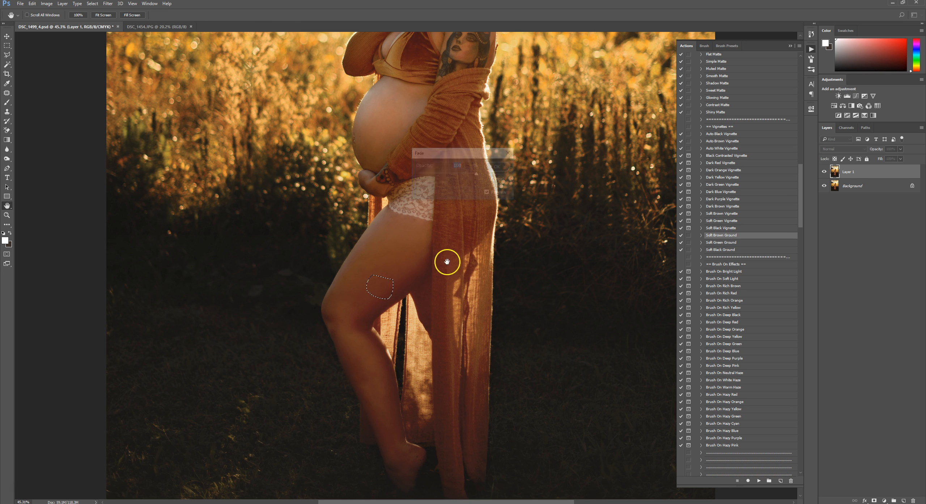
pyautogui.click(448, 174)
pyautogui.click(496, 167)
pyautogui.hotkey('ctrl', 'd')
pyautogui.moveTo(350, 367)
pyautogui.mouseDown()
pyautogui.moveTo(363, 394)
pyautogui.moveTo(365, 360)
pyautogui.moveTo(358, 368)
pyautogui.moveTo(353, 355)
pyautogui.mouseUp()
pyautogui.hotkey('ctrl', 'shift', 'f')
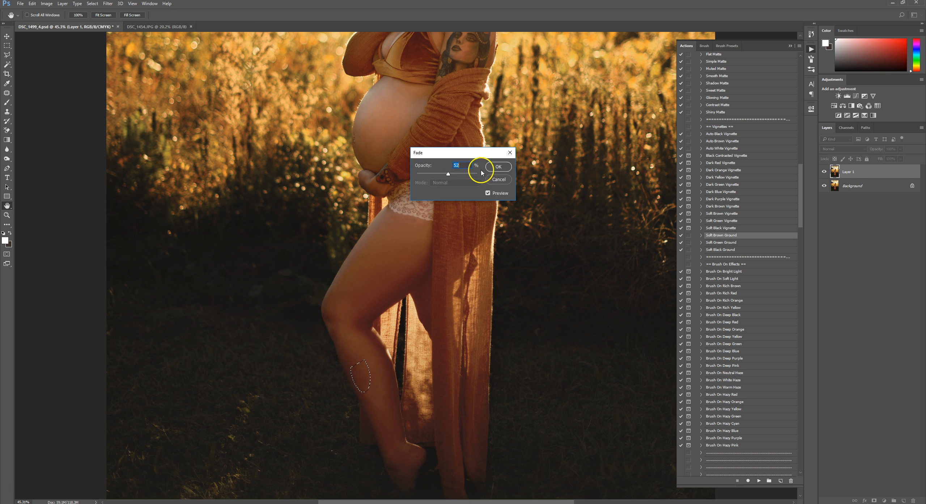
pyautogui.click(496, 167)
pyautogui.hotkey('ctrl', 'd')
# Patch the skin along the front of the thigh, fade the patch to partial opacity, and clear the selection.
pyautogui.moveTo(357, 383)
pyautogui.mouseDown()
pyautogui.moveTo(368, 405)
pyautogui.moveTo(356, 383)
pyautogui.mouseUp()
pyautogui.moveTo(363, 241); pyautogui.dragTo(352, 258)
pyautogui.moveTo(375, 257); pyautogui.dragTo(393, 242)
pyautogui.hotkey('ctrl', 'shift', 'f')
pyautogui.moveTo(477, 174); pyautogui.dragTo(454, 174)
pyautogui.click(493, 166)
pyautogui.hotkey('ctrl', 'd')
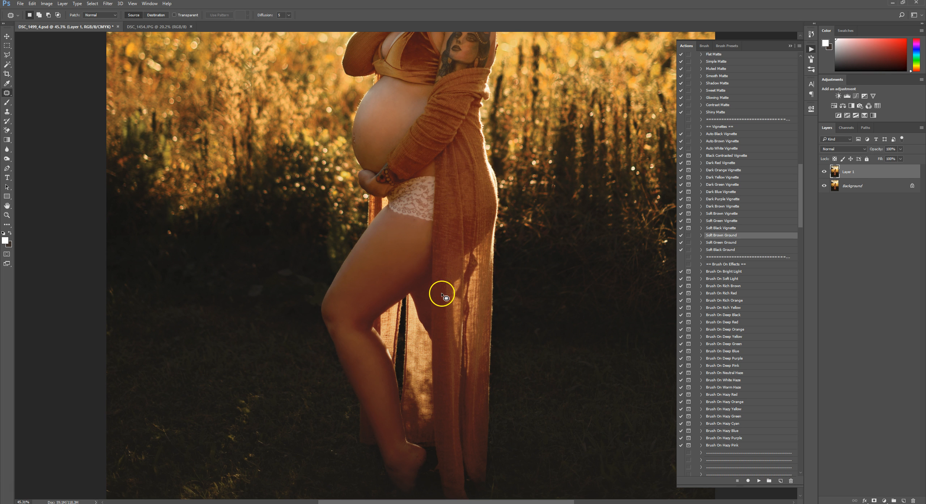
# Patch the skin at the knee and on the upper shin, fading the shin patch to partial opacity.
pyautogui.scroll(-1, 398, 293)
pyautogui.moveTo(359, 295)
pyautogui.mouseDown()
pyautogui.moveTo(352, 312)
pyautogui.moveTo(403, 269)
pyautogui.mouseUp()
pyautogui.hotkey('ctrl', 'd')
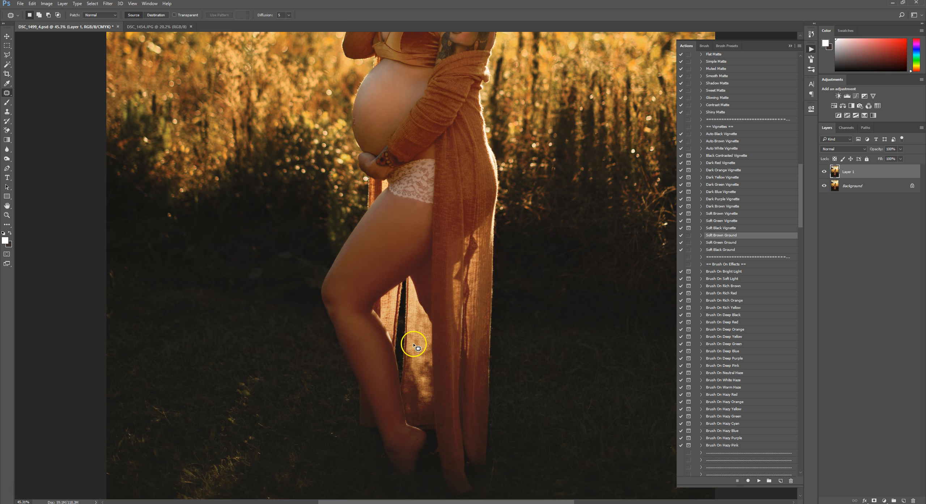
pyautogui.scroll(-2, 420, 340)
pyautogui.moveTo(342, 295); pyautogui.dragTo(358, 326)
pyautogui.hotkey('ctrl', 'shift', 'f')
pyautogui.moveTo(476, 174); pyautogui.dragTo(451, 174)
pyautogui.click(499, 174)
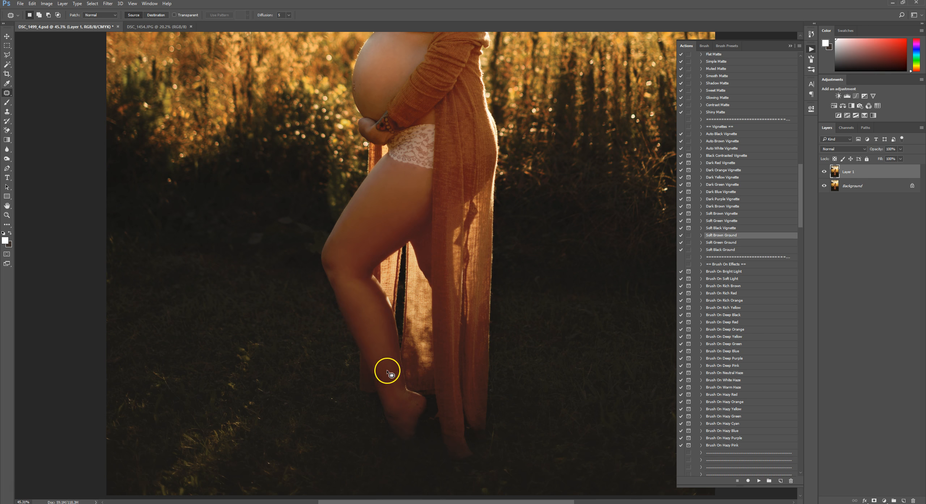
# Fit the whole photo in view and toggle Layer 1's visibility to compare the legs before and after patching.
pyautogui.hotkey('ctrl', '0')
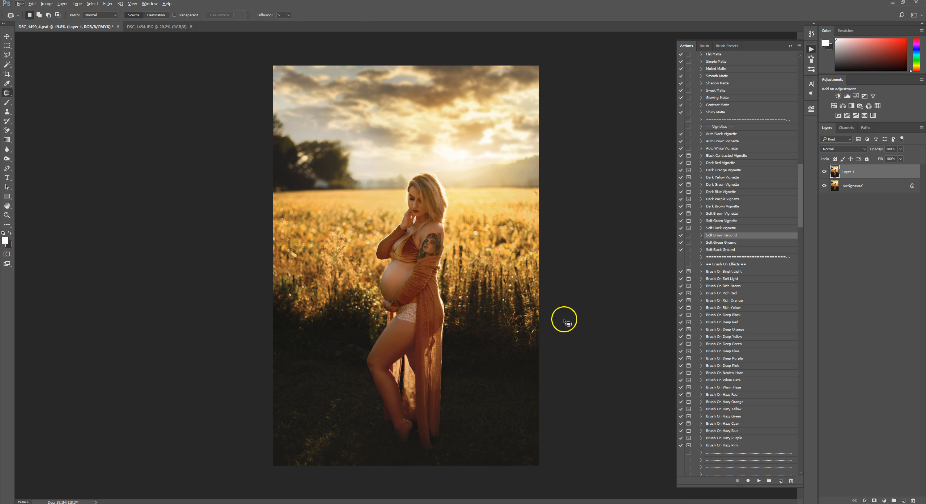
pyautogui.click(824, 172)
pyautogui.click(824, 172)
pyautogui.click(825, 172)
pyautogui.click(825, 172)
pyautogui.click(824, 172)
# Patch the woman's cheek beside her raised hand twice, fading each patch to partial opacity, and clear the selection.
pyautogui.scroll(5, 412, 188)
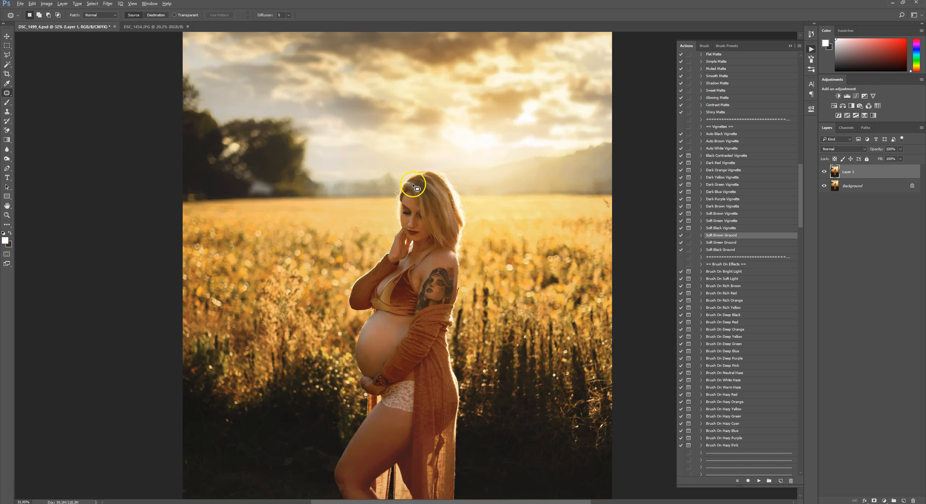
pyautogui.scroll(3, 420, 222)
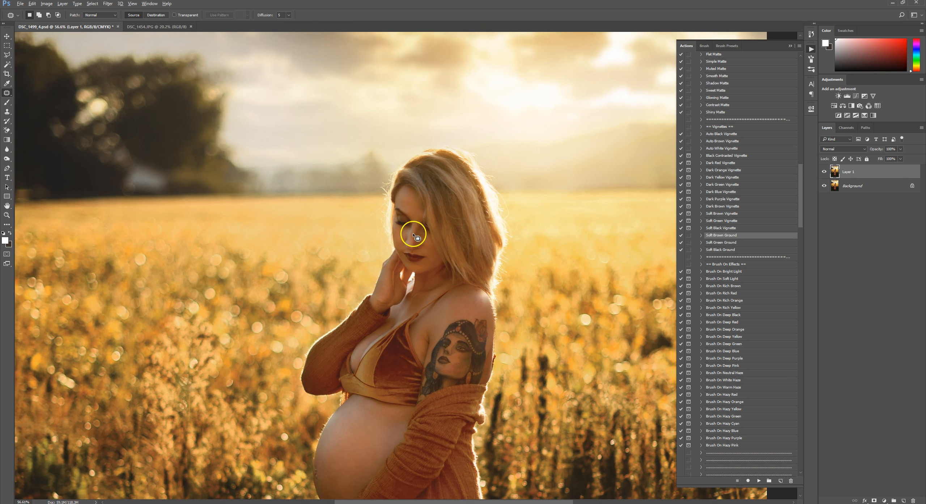
pyautogui.moveTo(393, 234)
pyautogui.mouseDown()
pyautogui.moveTo(408, 231)
pyautogui.moveTo(395, 233)
pyautogui.moveTo(406, 198)
pyautogui.mouseUp()
pyautogui.hotkey('ctrl', 'shift', 'f')
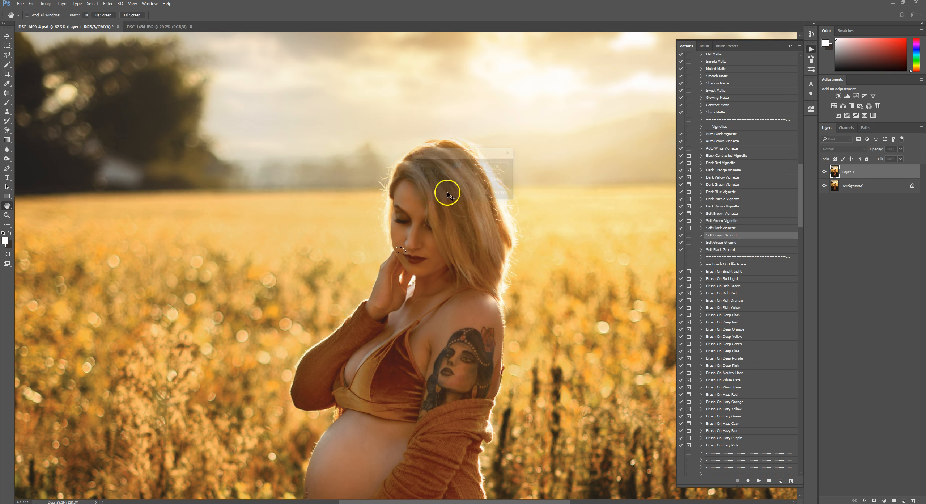
pyautogui.hotkey('ctrl', 'shift', 'f')
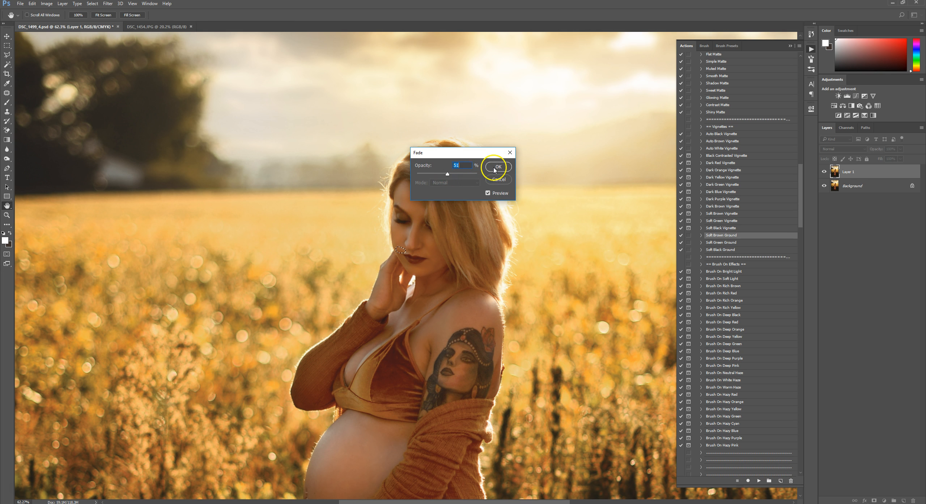
pyautogui.click(497, 166)
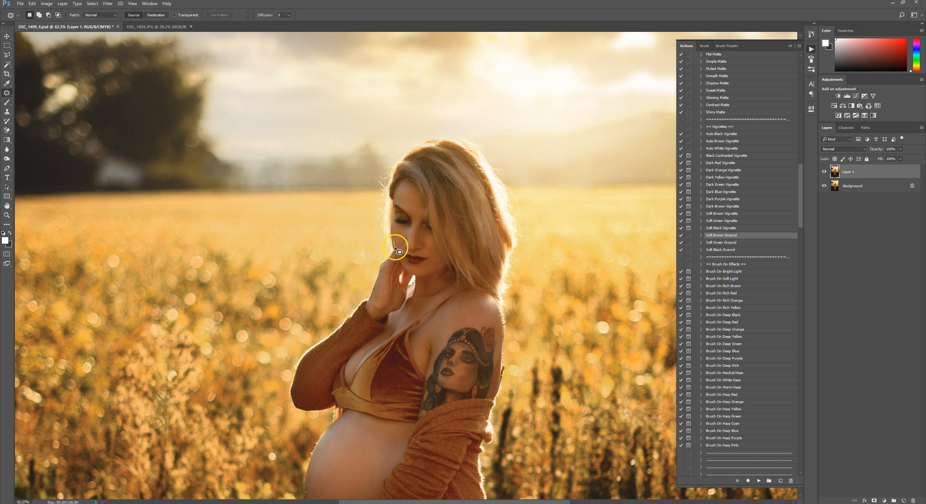
pyautogui.moveTo(401, 250); pyautogui.dragTo(404, 202)
pyautogui.hotkey('ctrl', 'shift', 'f')
pyautogui.click(447, 175)
pyautogui.click(497, 169)
pyautogui.hotkey('ctrl', 'd')
# Compare the photo with and without the patched layer, and flatten the image.
pyautogui.scroll(-1, 443, 284)
pyautogui.scroll(-7, 443, 284)
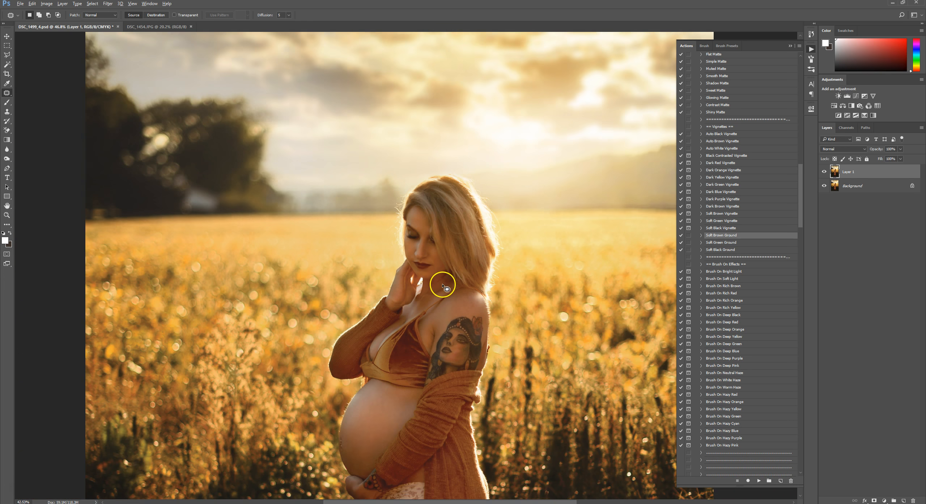
pyautogui.scroll(1, 590, 222)
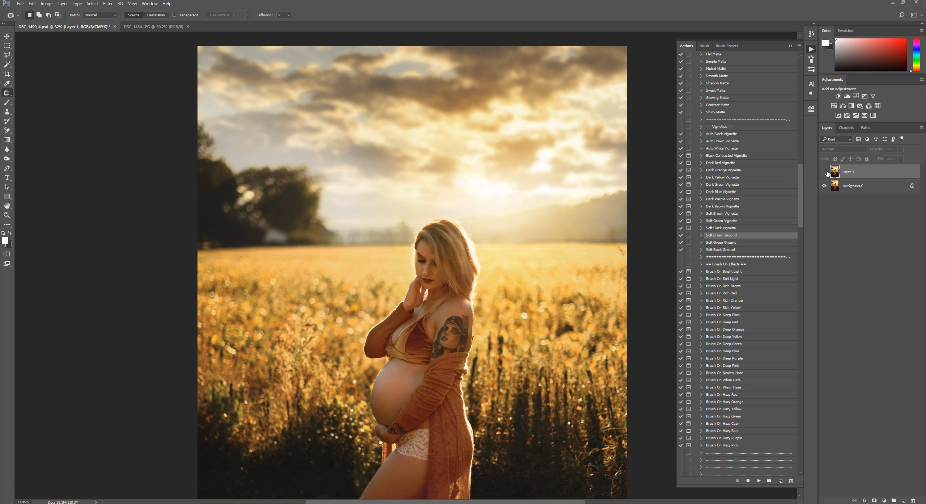
pyautogui.scroll(-3, 529, 294)
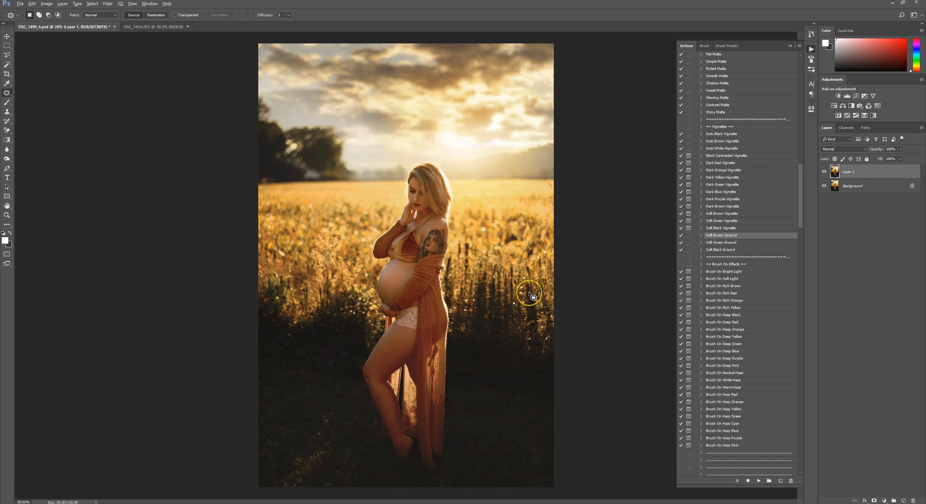
pyautogui.rightClick(862, 186)
pyautogui.click(857, 259)
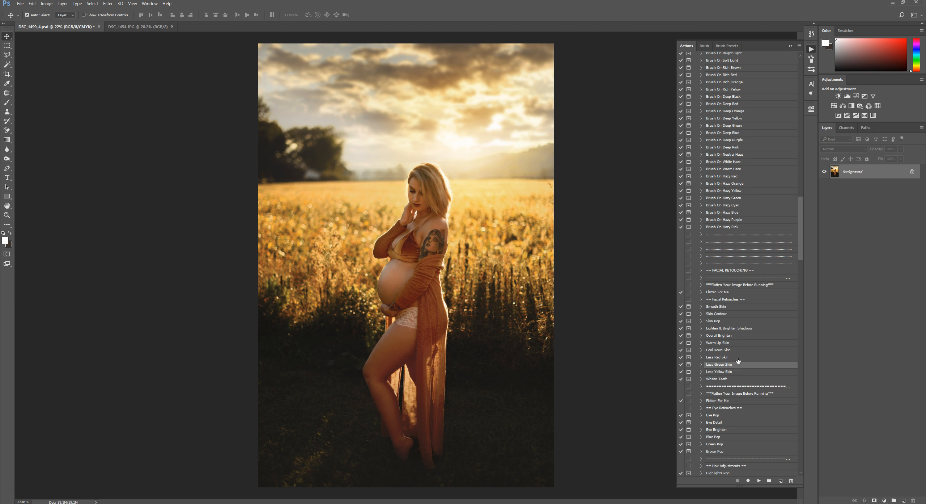
# Try the Less Green Skin action, painting its mask over the legs with a 30% opacity brush, and delete the resulting layer.
pyautogui.click(759, 480)
pyautogui.press('Return')
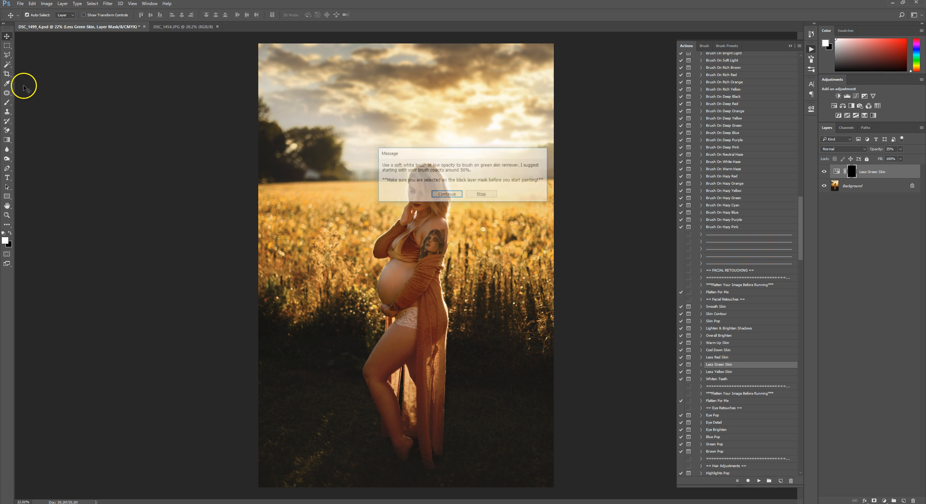
pyautogui.click(7, 103)
pyautogui.scroll(2, 367, 312)
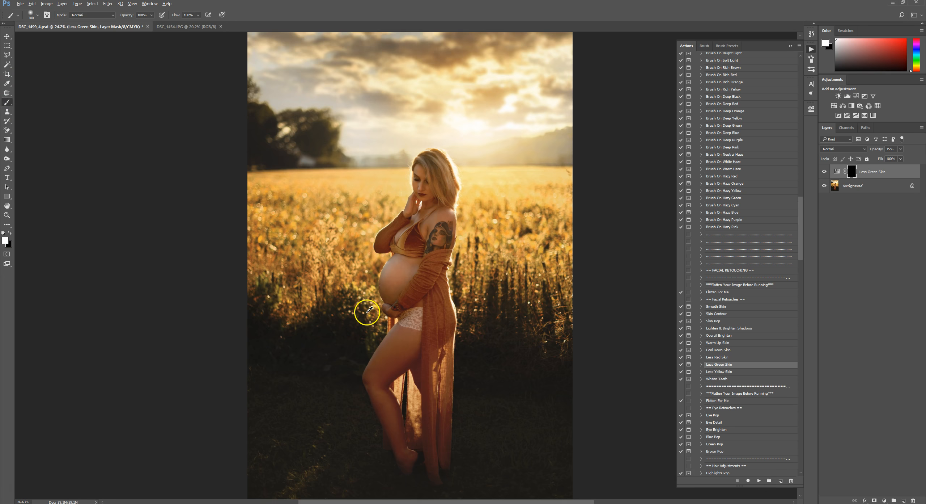
pyautogui.scroll(-2, 374, 343)
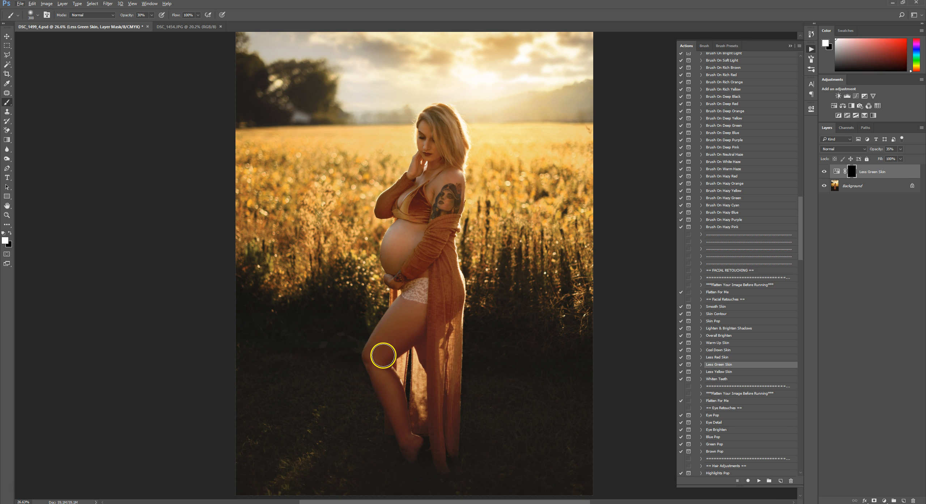
pyautogui.moveTo(409, 329)
pyautogui.mouseDown()
pyautogui.moveTo(383, 356)
pyautogui.moveTo(407, 440)
pyautogui.moveTo(391, 378)
pyautogui.moveTo(404, 349)
pyautogui.moveTo(408, 404)
pyautogui.moveTo(426, 313)
pyautogui.moveTo(429, 425)
pyautogui.moveTo(444, 414)
pyautogui.moveTo(444, 334)
pyautogui.moveTo(431, 315)
pyautogui.moveTo(414, 331)
pyautogui.moveTo(399, 322)
pyautogui.moveTo(404, 356)
pyautogui.moveTo(441, 344)
pyautogui.moveTo(436, 288)
pyautogui.moveTo(452, 329)
pyautogui.moveTo(443, 457)
pyautogui.moveTo(452, 412)
pyautogui.mouseUp()
pyautogui.scroll(-4, 503, 394)
pyautogui.scroll(4, 506, 392)
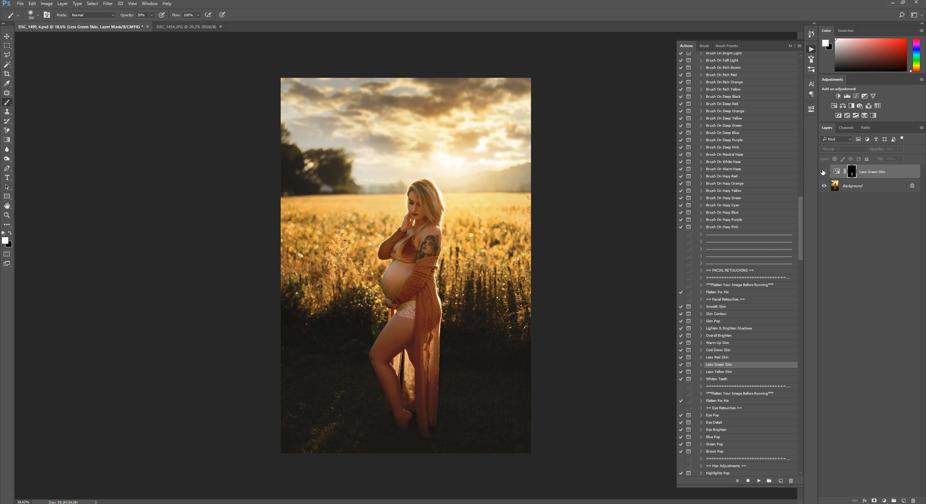
pyautogui.click(878, 176)
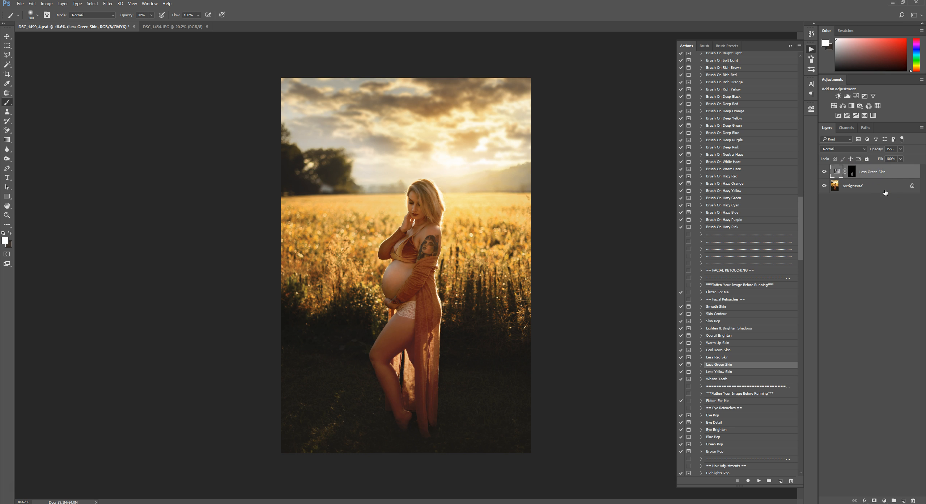
pyautogui.press('Delete')
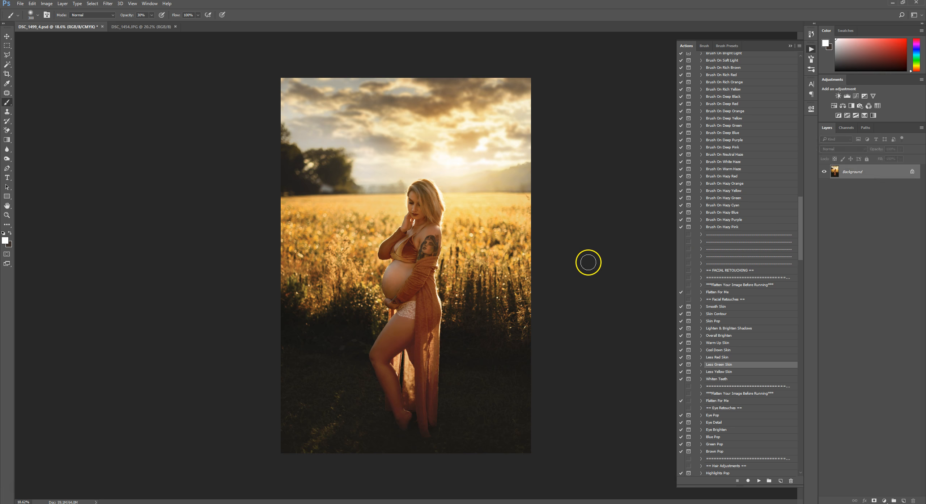
# Run the Less Red Skin retouching action on the flattened photo and continue past its message.
pyautogui.click(741, 358)
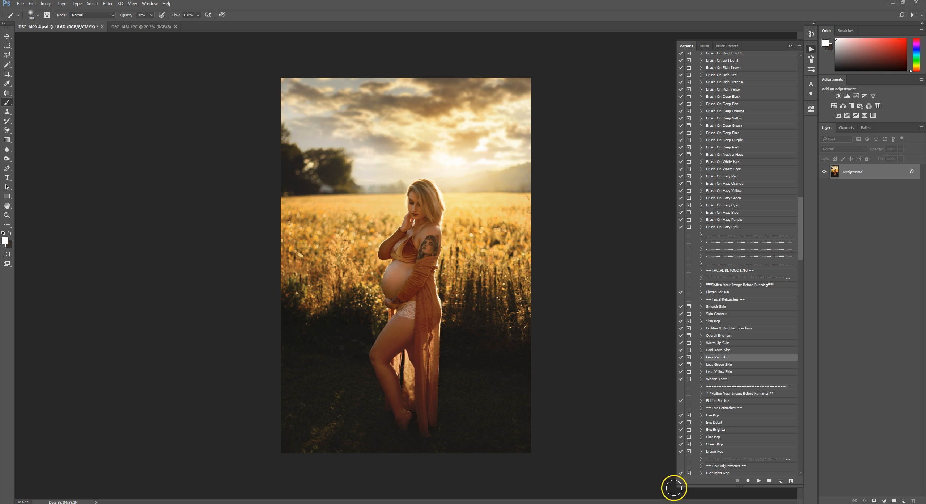
pyautogui.click(758, 480)
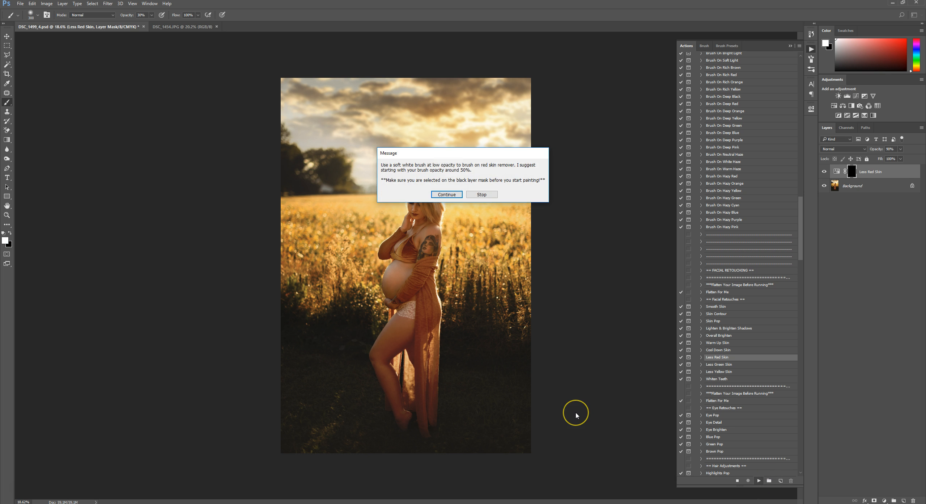
pyautogui.press('Return')
# Paint the Less Red Skin mask over the woman's lower leg and foot at 30% brush opacity, and merge the layer down.
pyautogui.scroll(3, 576, 412)
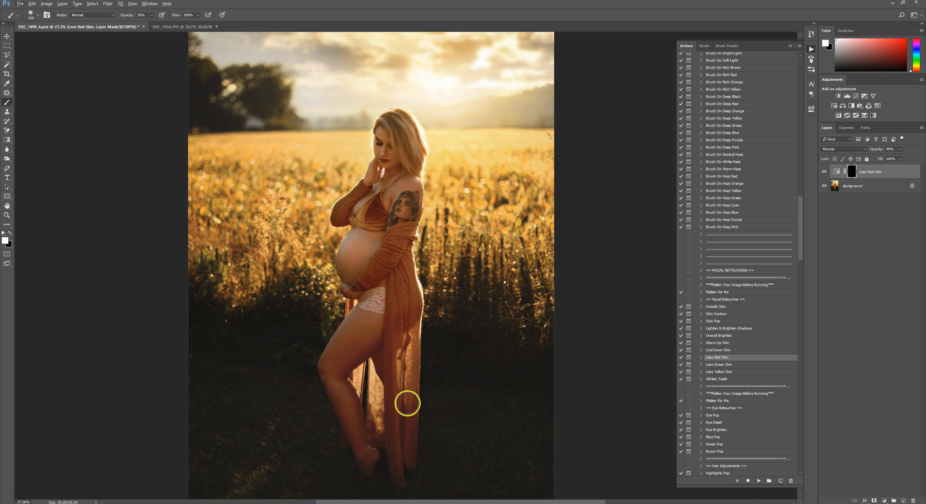
pyautogui.scroll(-2, 407, 402)
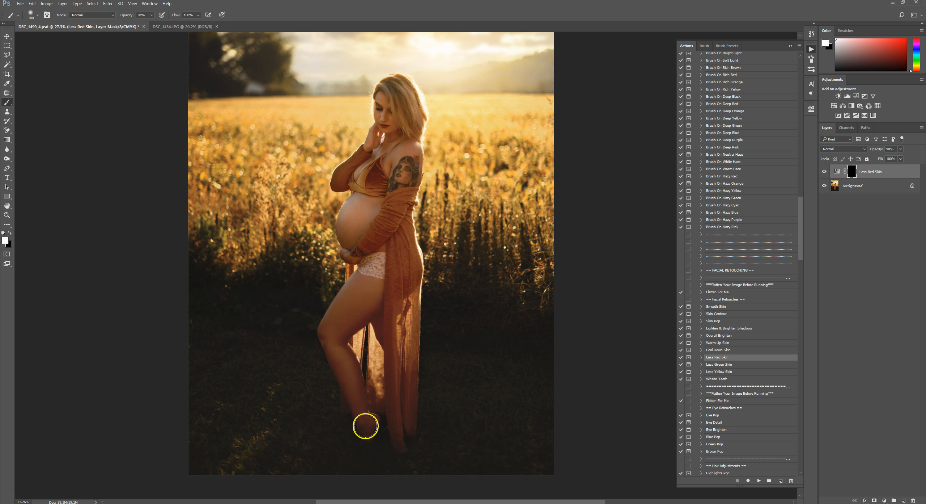
pyautogui.moveTo(361, 391)
pyautogui.mouseDown()
pyautogui.moveTo(372, 386)
pyautogui.moveTo(373, 399)
pyautogui.mouseUp()
pyautogui.scroll(-3, 403, 354)
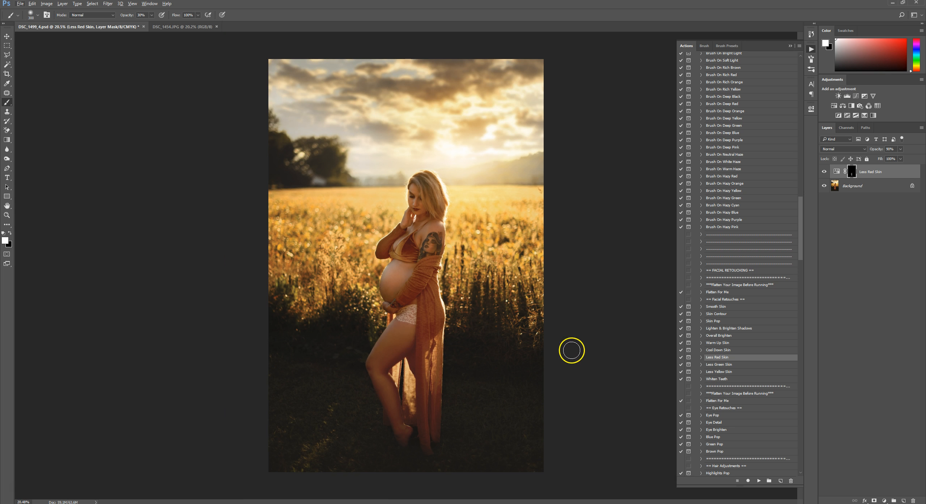
pyautogui.hotkey('ctrl', 'e')
# Add a Vibrance adjustment layer with vibrance +32 and saturation +6, and invert its mask to black.
pyautogui.scroll(5, 436, 206)
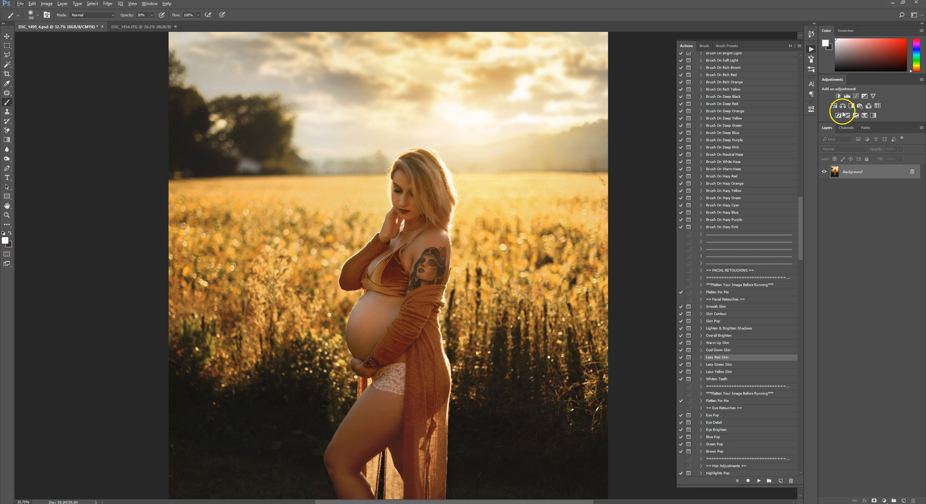
pyautogui.click(873, 95)
pyautogui.moveTo(734, 137)
pyautogui.mouseDown()
pyautogui.moveTo(743, 136)
pyautogui.moveTo(724, 150)
pyautogui.mouseUp()
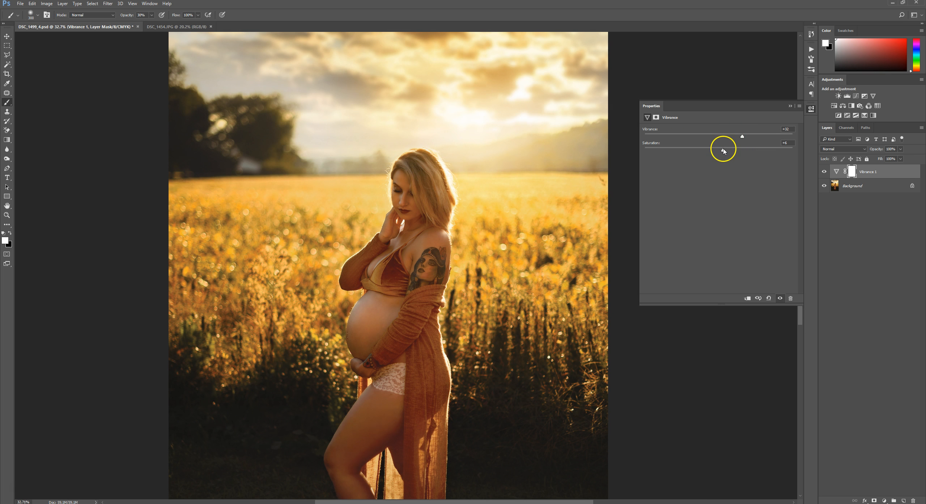
pyautogui.click(850, 173)
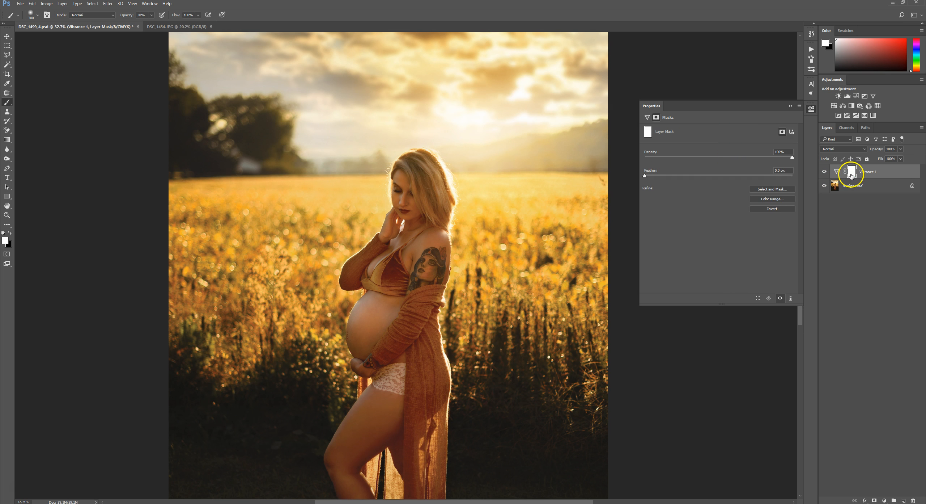
pyautogui.hotkey('ctrl', 'i')
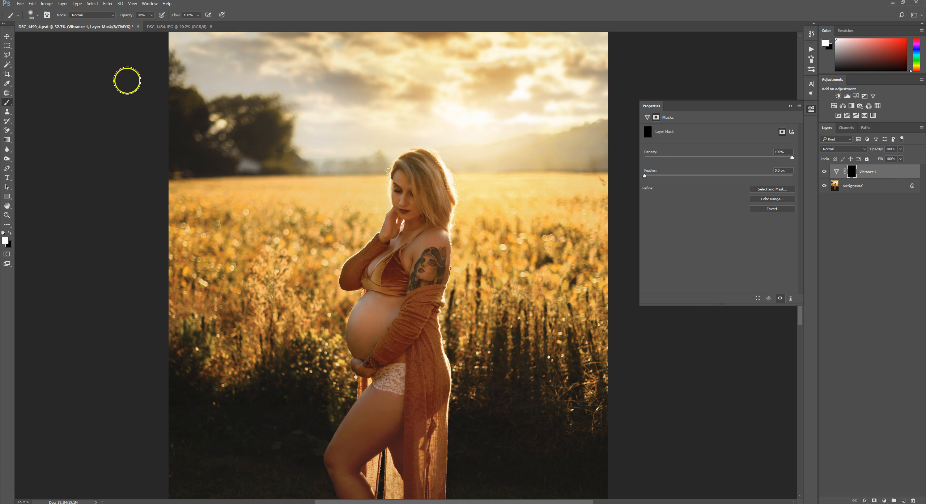
# Paint the Vibrance mask over the woman's lips with a small brush at 100% opacity.
pyautogui.press('[')
pyautogui.press('[')
pyautogui.press('[')
pyautogui.press('[')
pyautogui.press('[')
pyautogui.press('[')
pyautogui.press('[')
pyautogui.press('[')
pyautogui.press('[')
pyautogui.press('0')
pyautogui.scroll(2, 409, 222)
pyautogui.press('[')
pyautogui.press('[')
pyautogui.press('[')
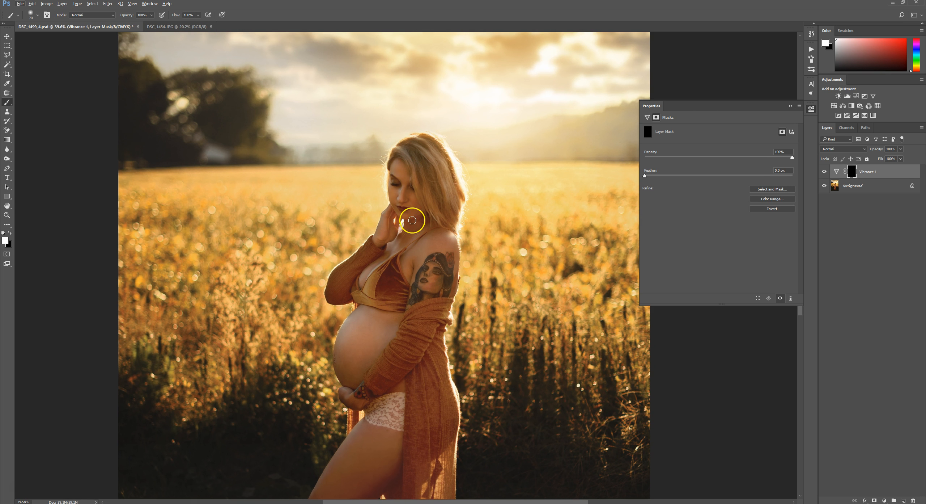
pyautogui.moveTo(401, 208); pyautogui.dragTo(400, 207)
# Paint the Vibrance mask over the woman's face with a larger brush at 20% opacity.
pyautogui.scroll(-1, 428, 229)
pyautogui.press(']')
pyautogui.press(']')
pyautogui.press(']')
pyautogui.press(']')
pyautogui.press(']')
pyautogui.press(']')
pyautogui.press(']')
pyautogui.press(']')
pyautogui.press(']')
pyautogui.press(']')
pyautogui.press(']')
pyautogui.press('2')
pyautogui.moveTo(411, 197); pyautogui.dragTo(413, 210)
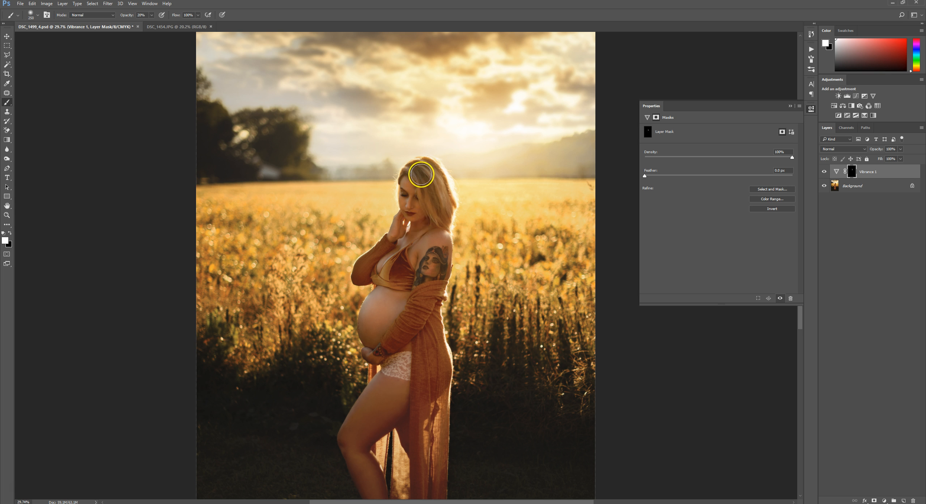
# Toggle the Vibrance layer's visibility repeatedly to compare the face and lips with and without it.
pyautogui.click(825, 170)
pyautogui.click(825, 172)
pyautogui.click(825, 172)
pyautogui.click(825, 174)
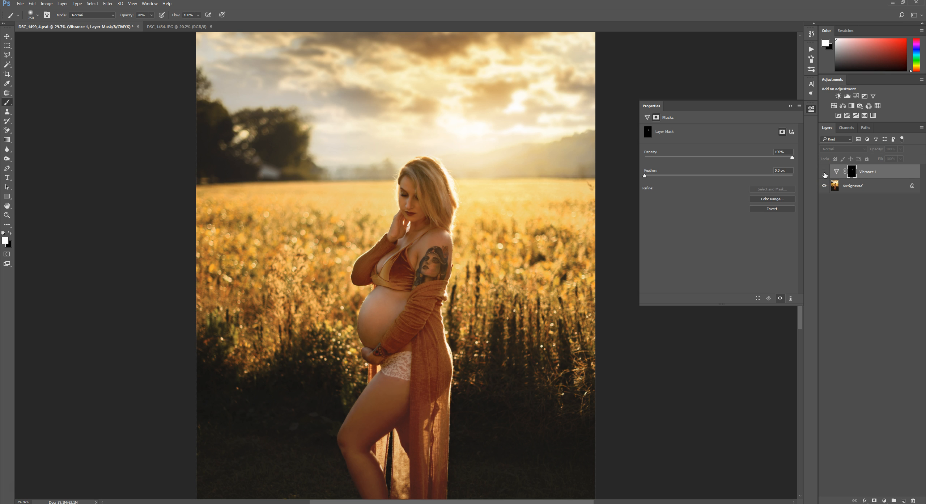
pyautogui.click(824, 173)
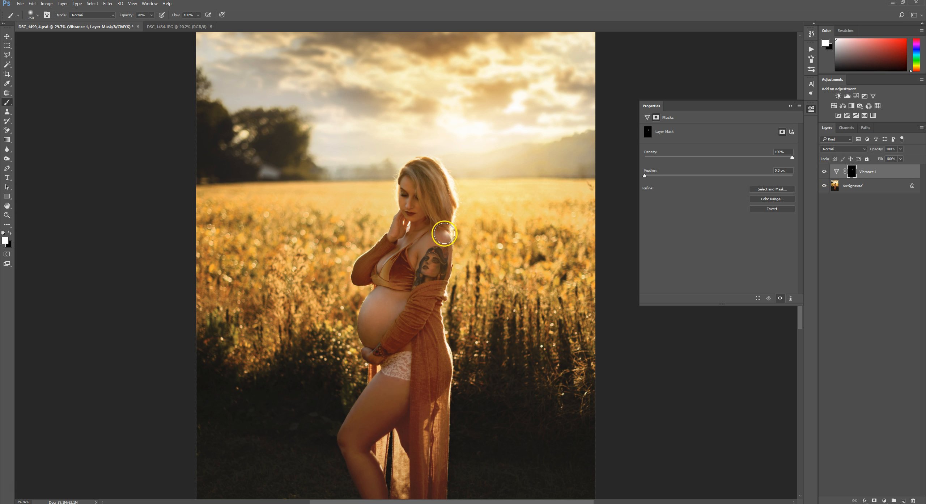
# Brush more vibrance onto the woman at 30% opacity, flatten the image, and switch to the Move tool.
pyautogui.press('3')
pyautogui.scroll(-2, 463, 255)
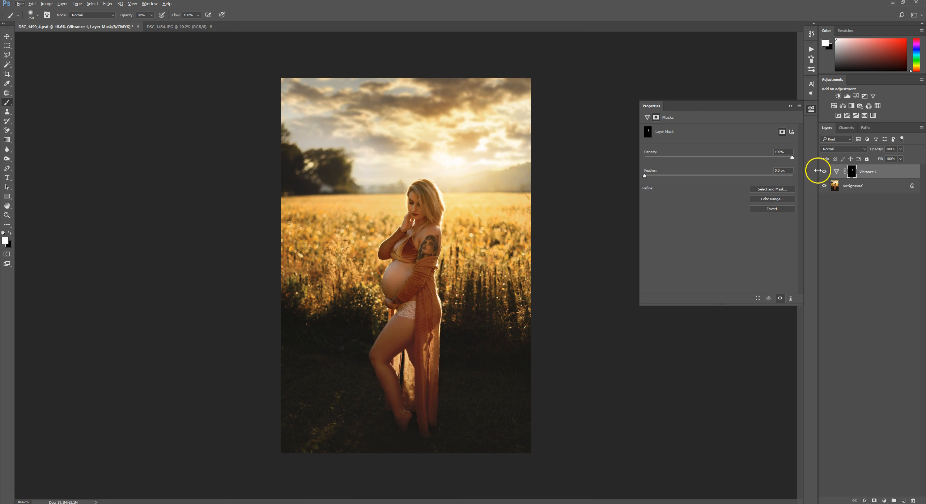
pyautogui.rightClick(861, 186)
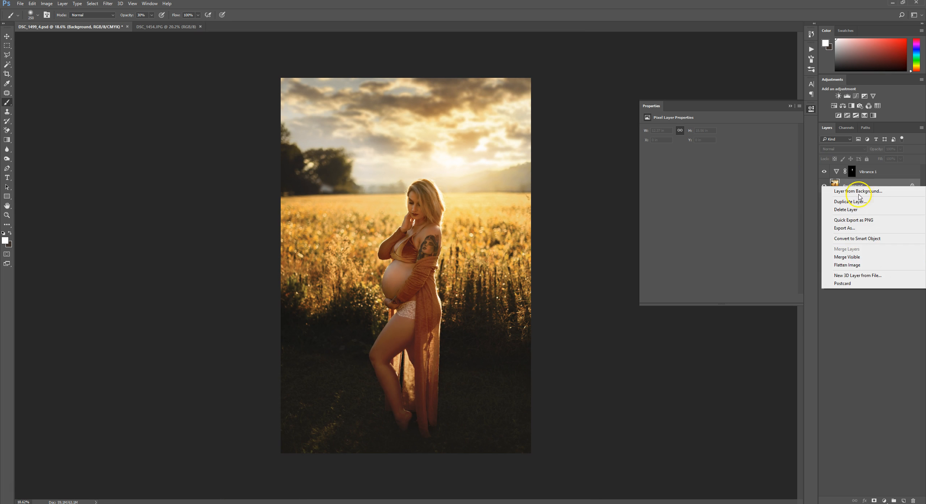
pyautogui.click(848, 265)
pyautogui.click(8, 36)
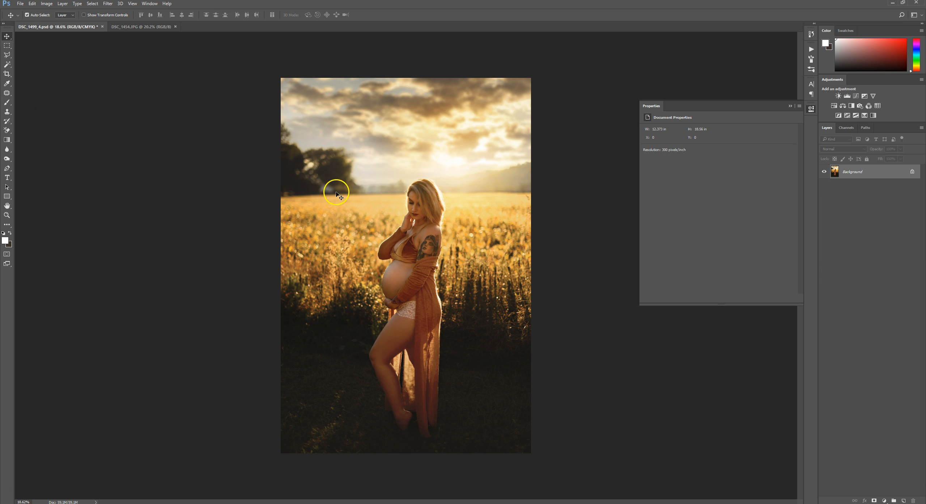